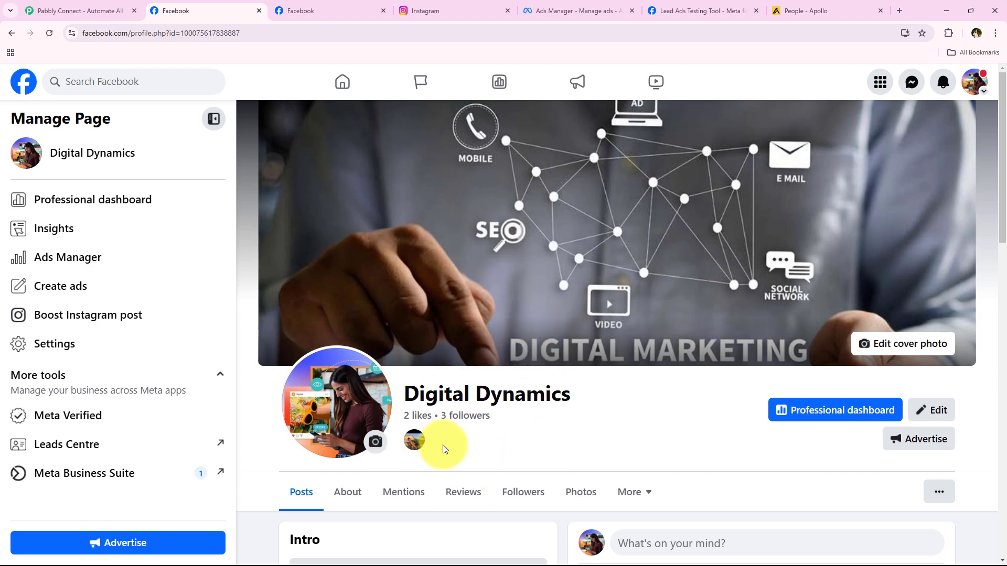
# Check which Instagram account is linked to the Digital Dynamics Page in Connected Instagram settings.
pyautogui.tripleClick(406, 395)
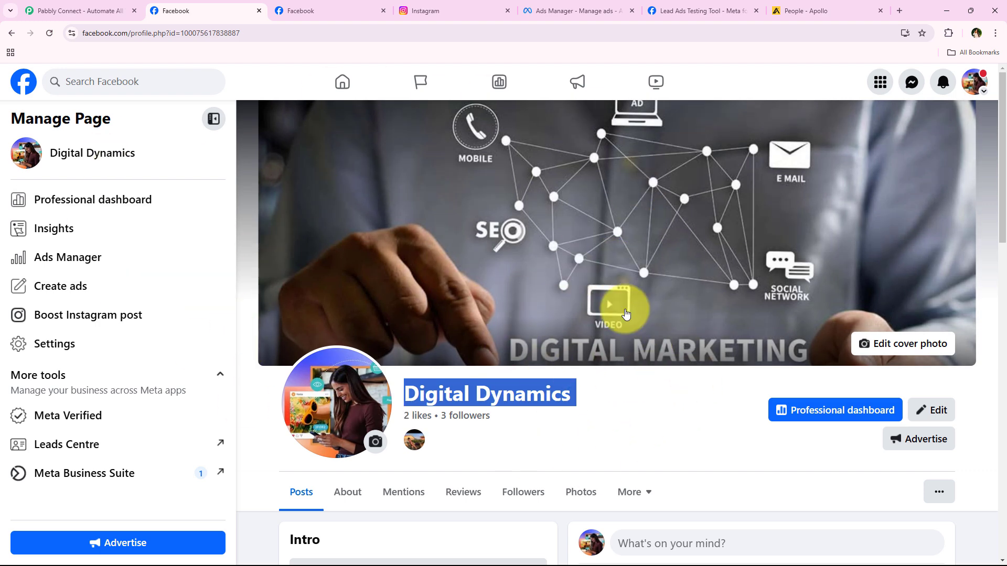
pyautogui.click(302, 10)
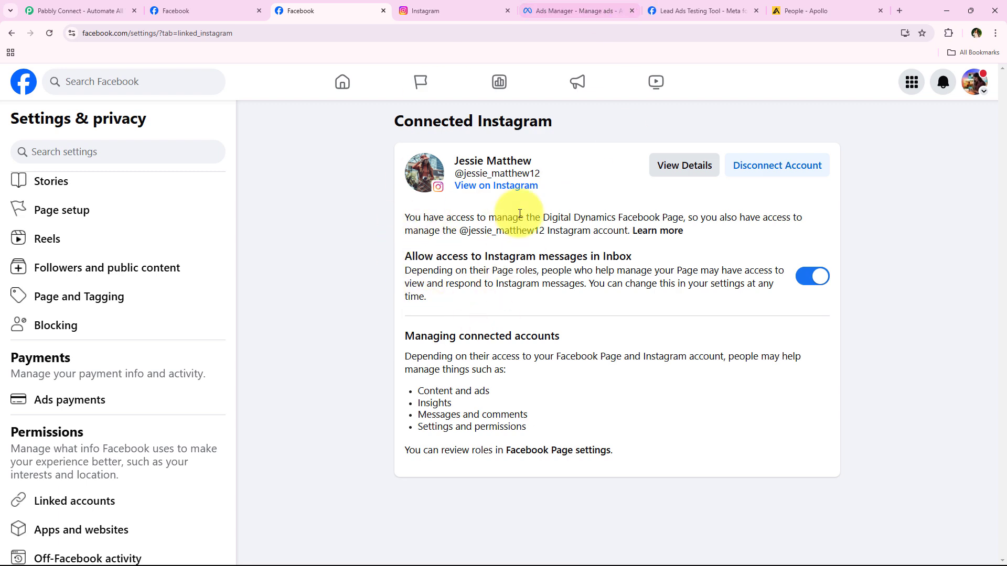
# Review the Digital Dynamics Leads ad's Page and Instagram identity, then view the linked Instagram profile.
pyautogui.click(173, 10)
pyautogui.click(540, 11)
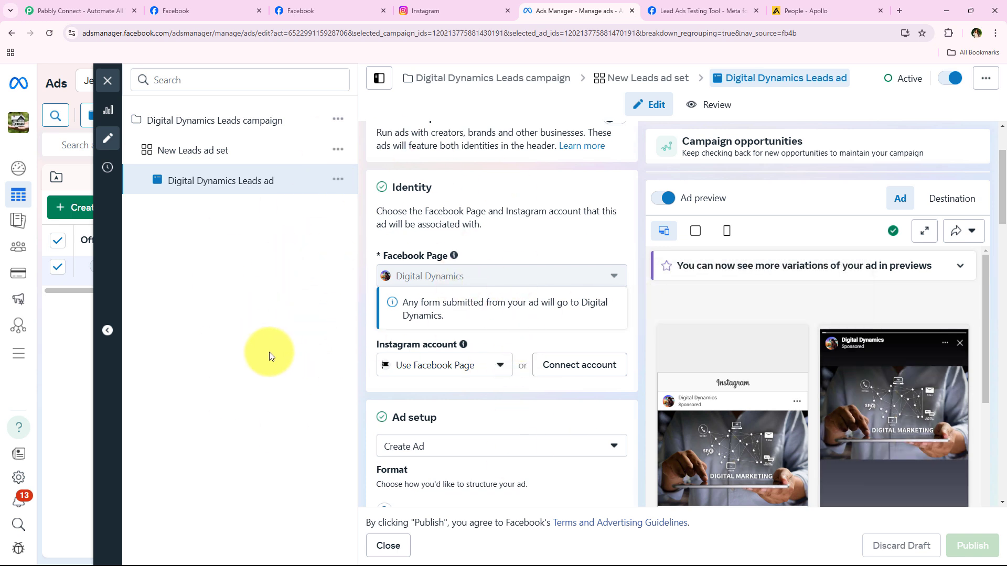
pyautogui.click(412, 6)
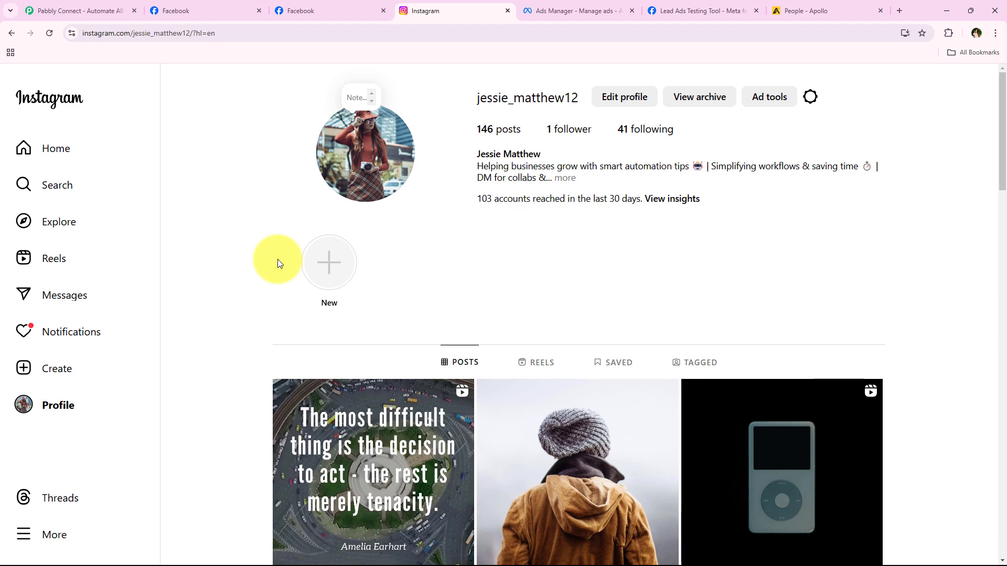
# Submit the filled-in test lead through the Meta Lead Ads Testing Tool form.
pyautogui.click(715, 9)
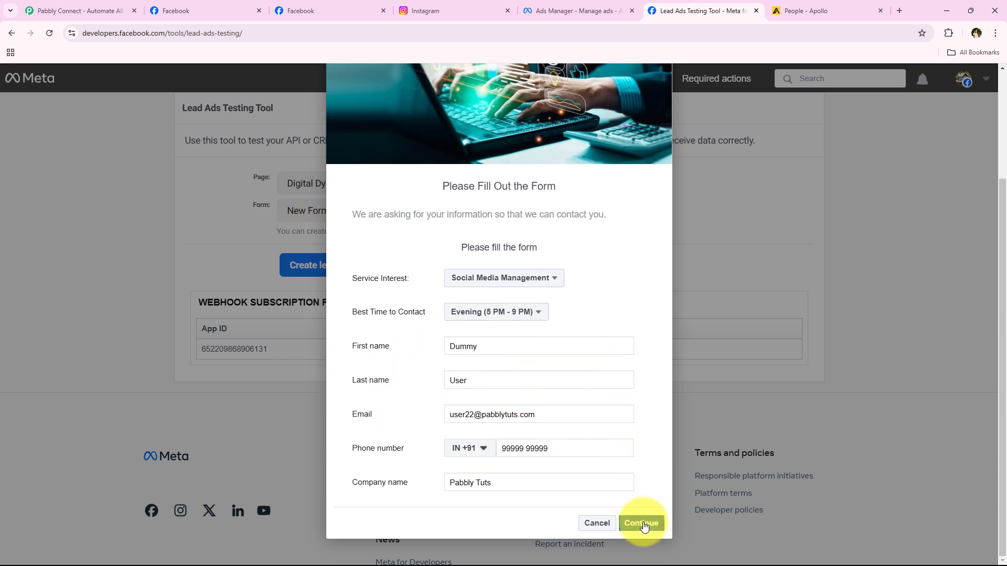
pyautogui.click(641, 523)
pyautogui.click(645, 418)
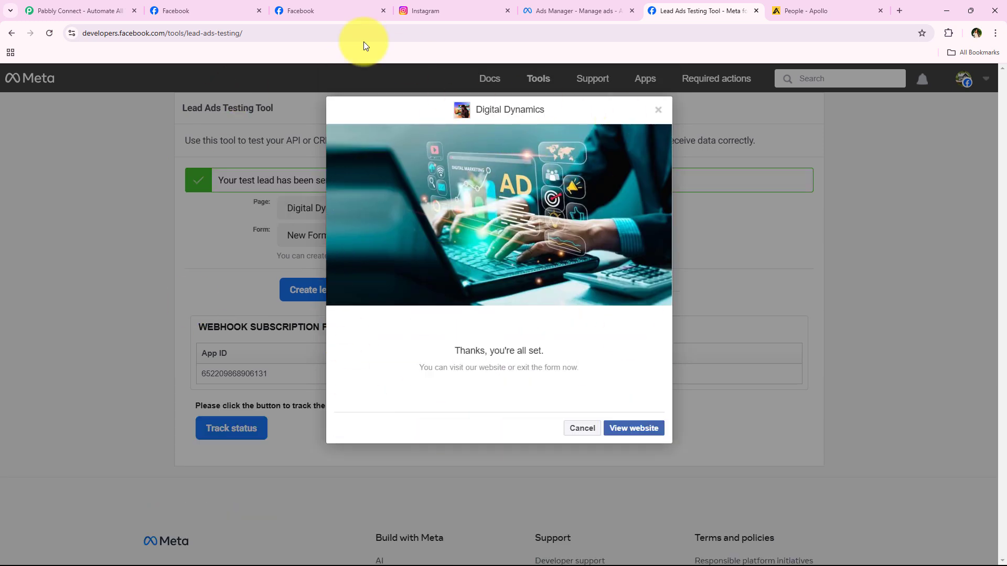
pyautogui.click(793, 8)
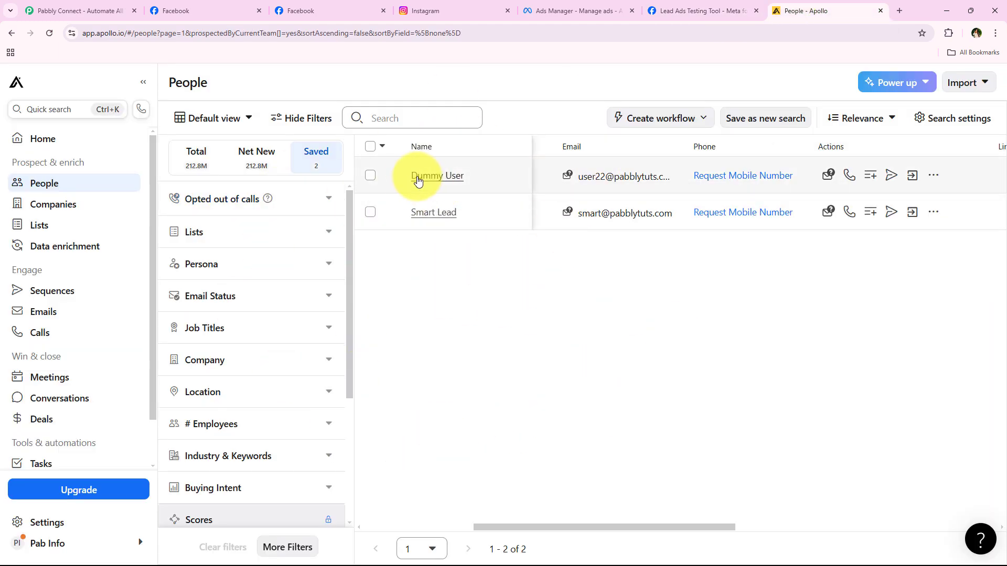
# Inspect the new test contact's details in Apollo People, then go to the Pabbly Connect site.
pyautogui.moveTo(410, 176); pyautogui.dragTo(487, 184)
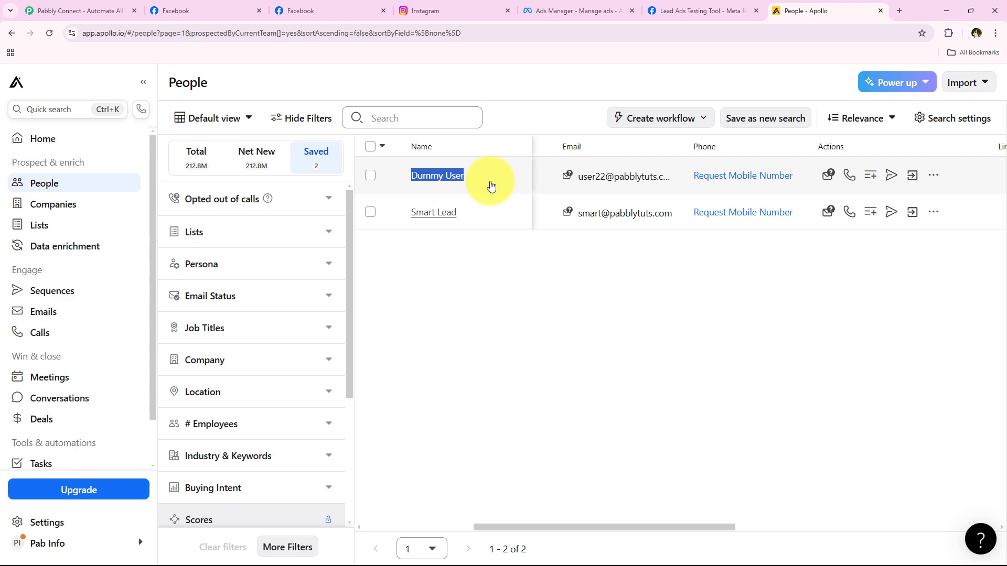
pyautogui.click(579, 189)
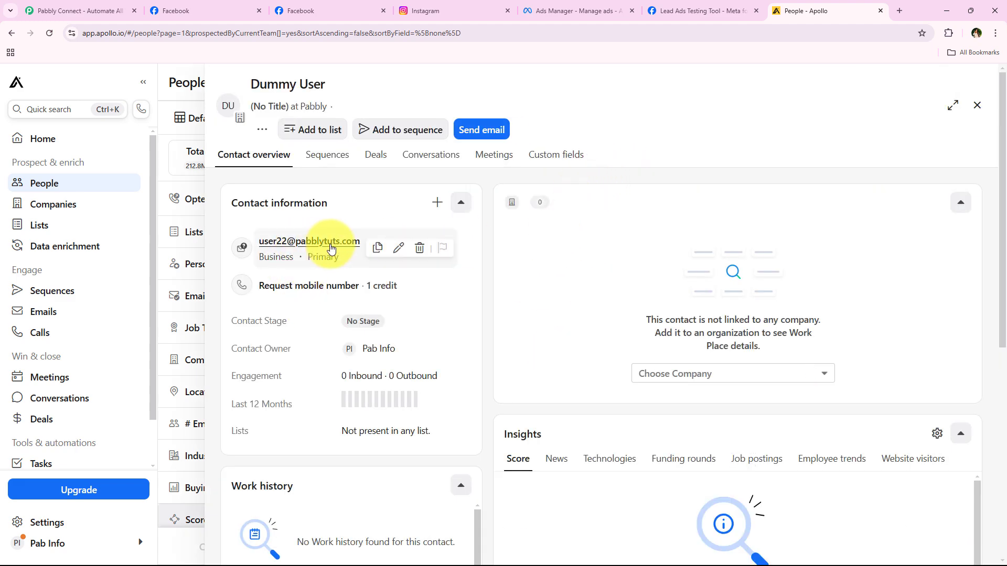
pyautogui.click(977, 105)
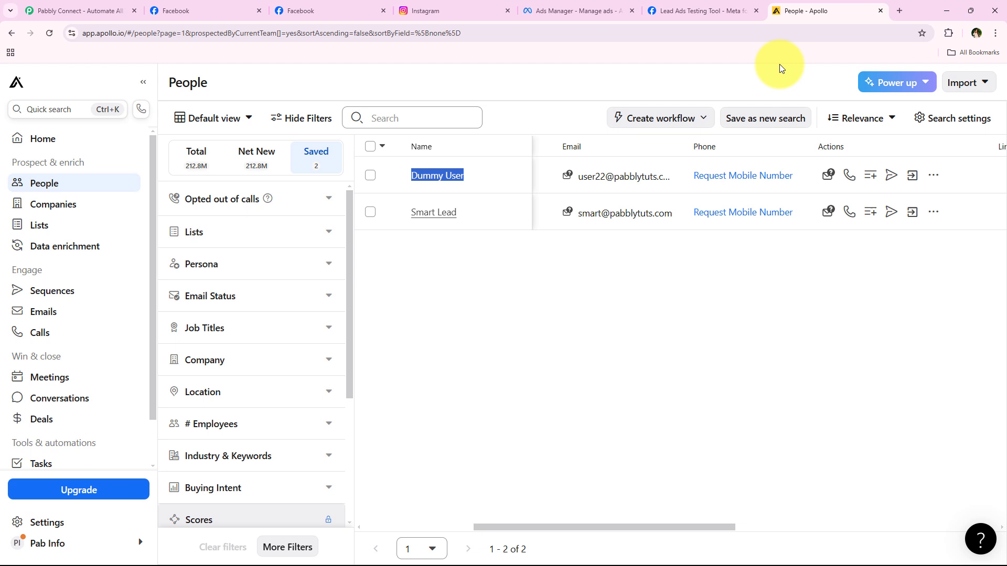
pyautogui.click(535, 362)
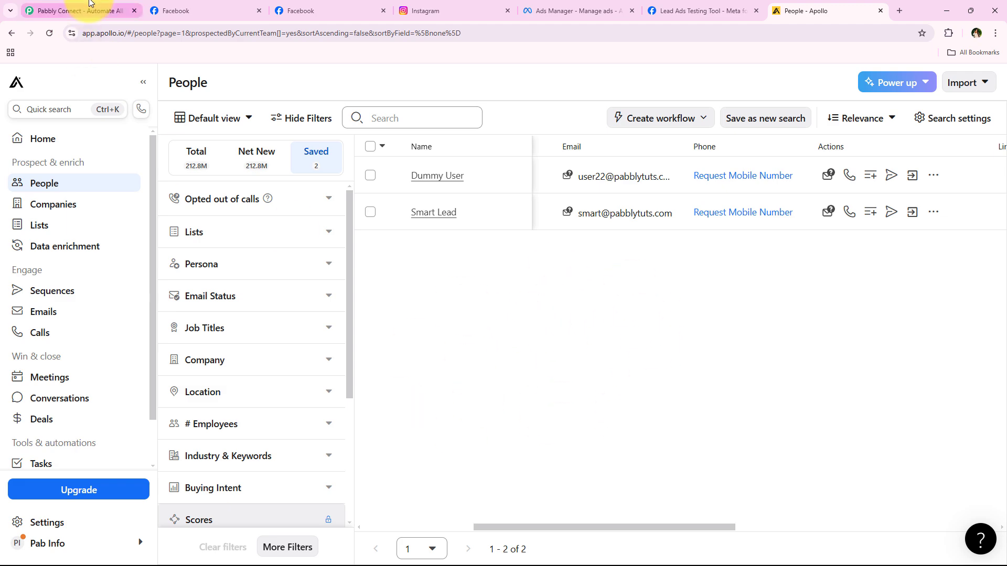
pyautogui.click(74, 11)
pyautogui.click(268, 32)
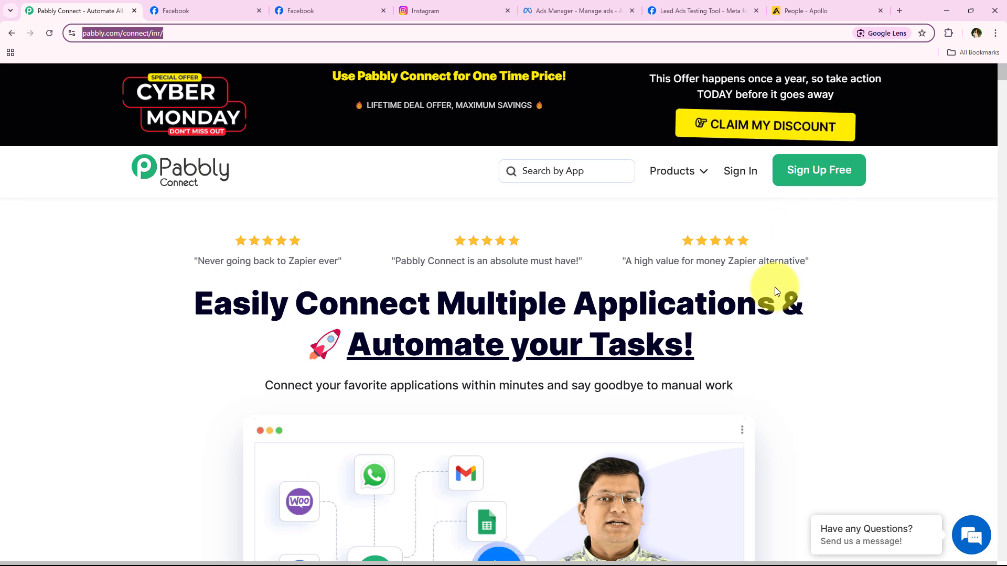
# Sign in and launch Pabbly Connect with Access Now on the All Pabbly Apps page.
pyautogui.click(740, 172)
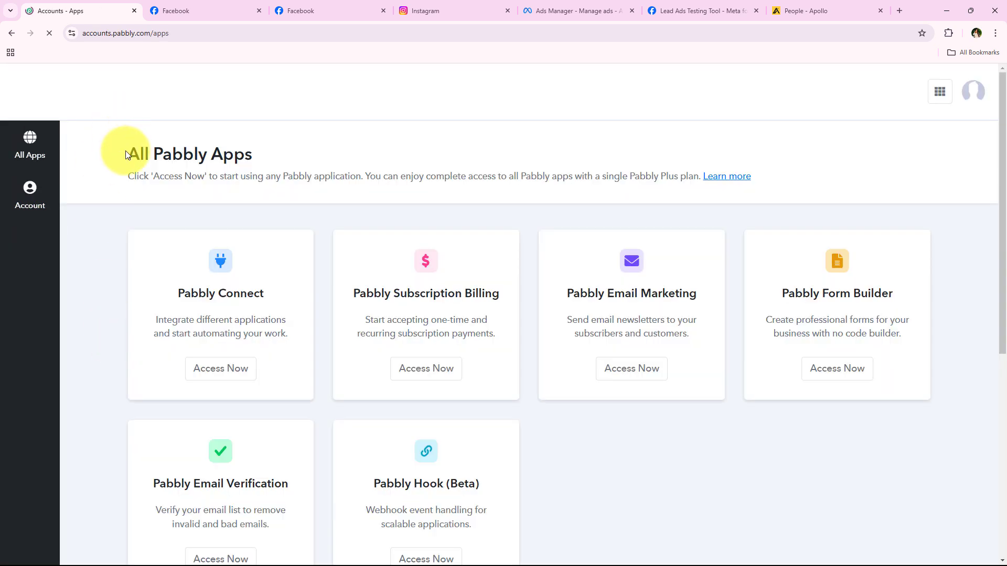
pyautogui.moveTo(126, 155); pyautogui.dragTo(253, 158)
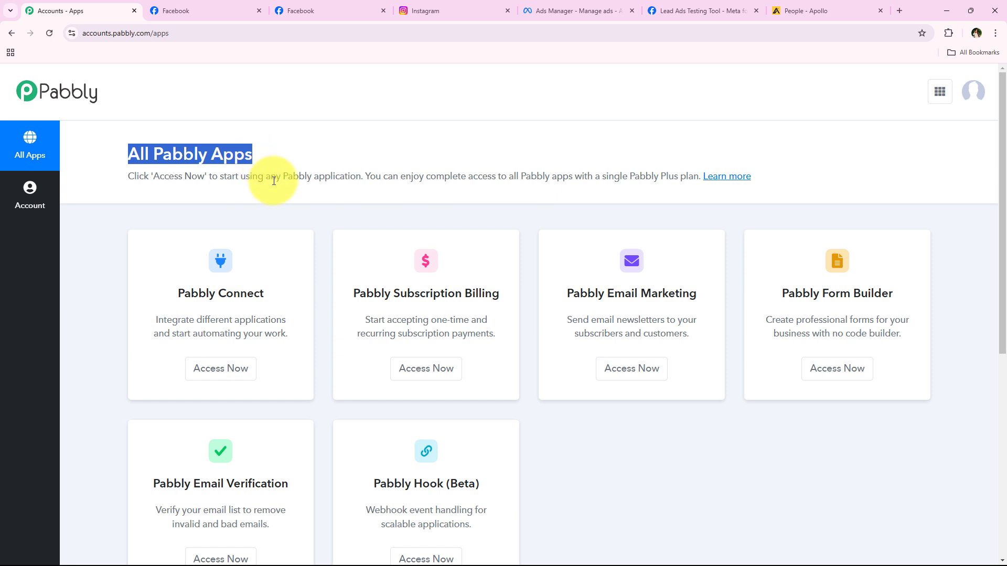
pyautogui.scroll(-2, 281, 215)
pyautogui.scroll(2, 283, 215)
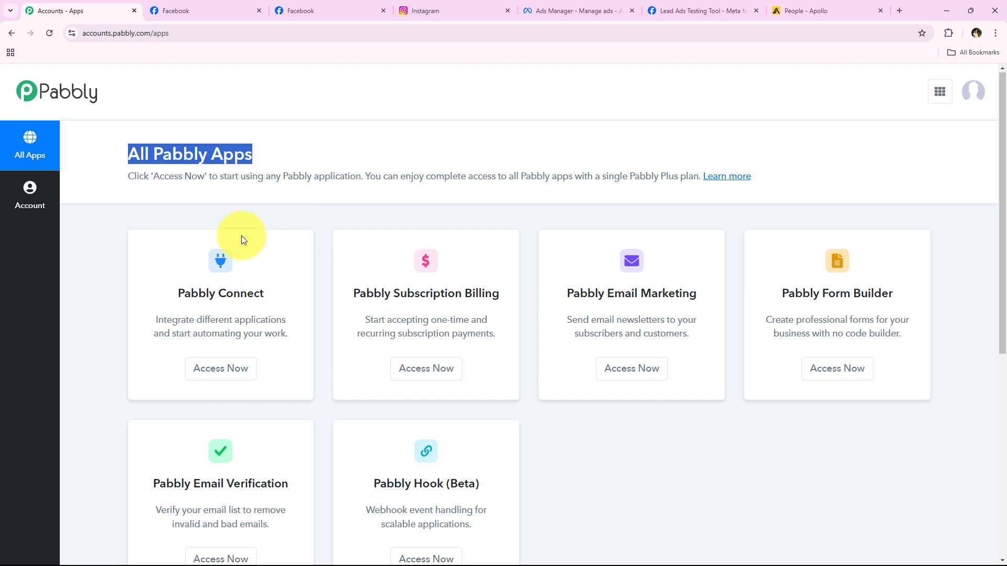
pyautogui.moveTo(178, 293); pyautogui.dragTo(255, 290)
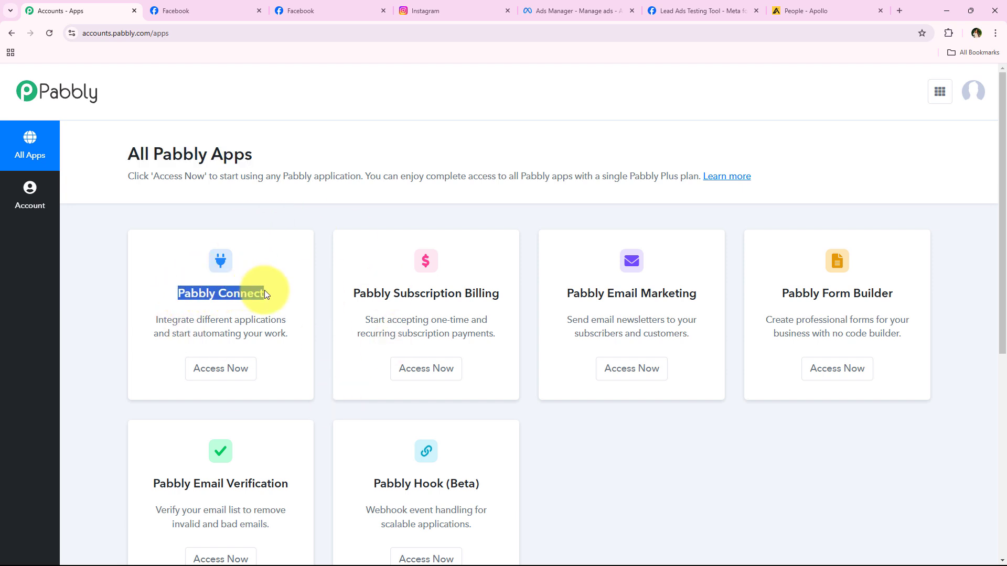
pyautogui.moveTo(197, 321); pyautogui.dragTo(286, 321)
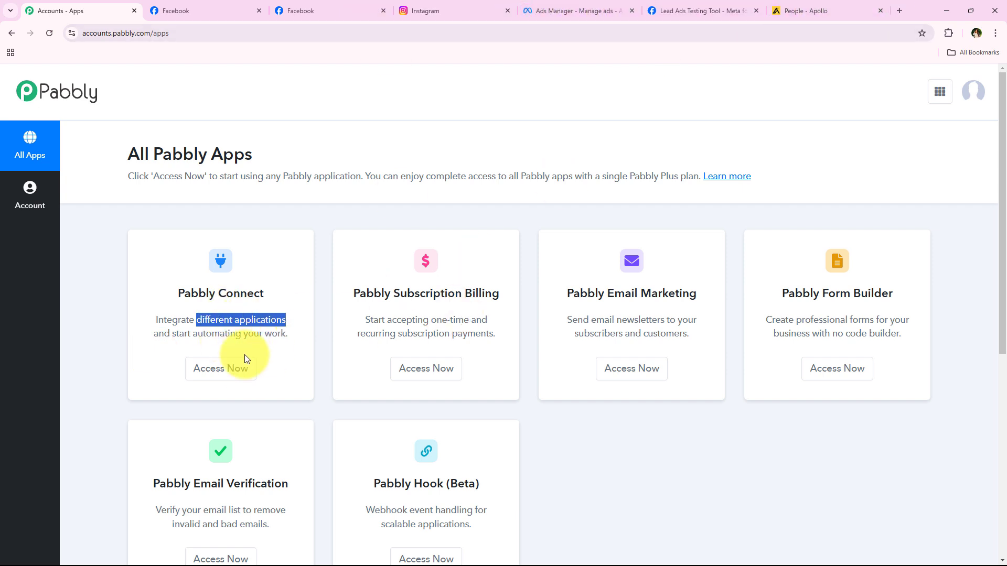
pyautogui.click(222, 368)
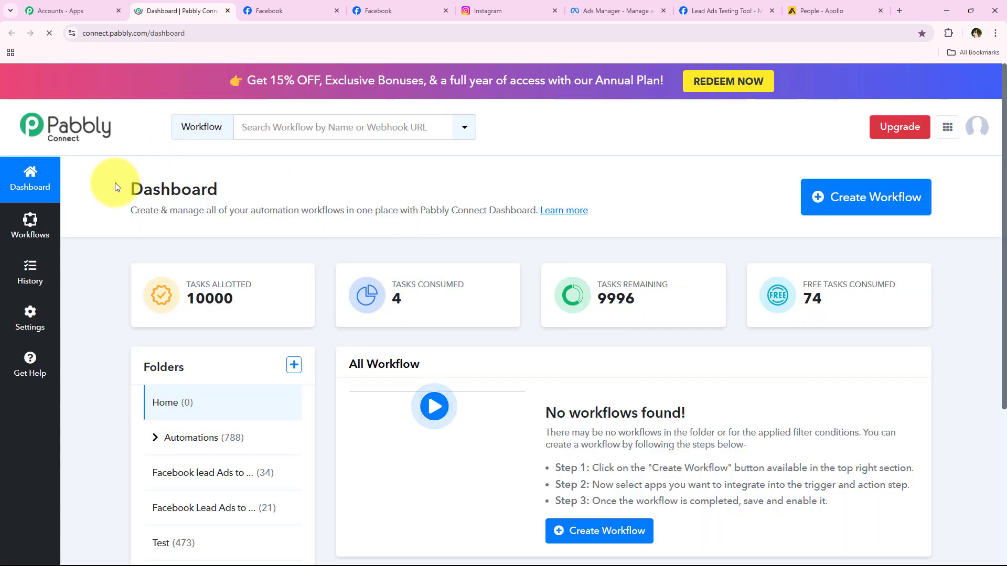
# Start a new workflow and place it in the Automations folder.
pyautogui.moveTo(115, 182); pyautogui.dragTo(236, 171)
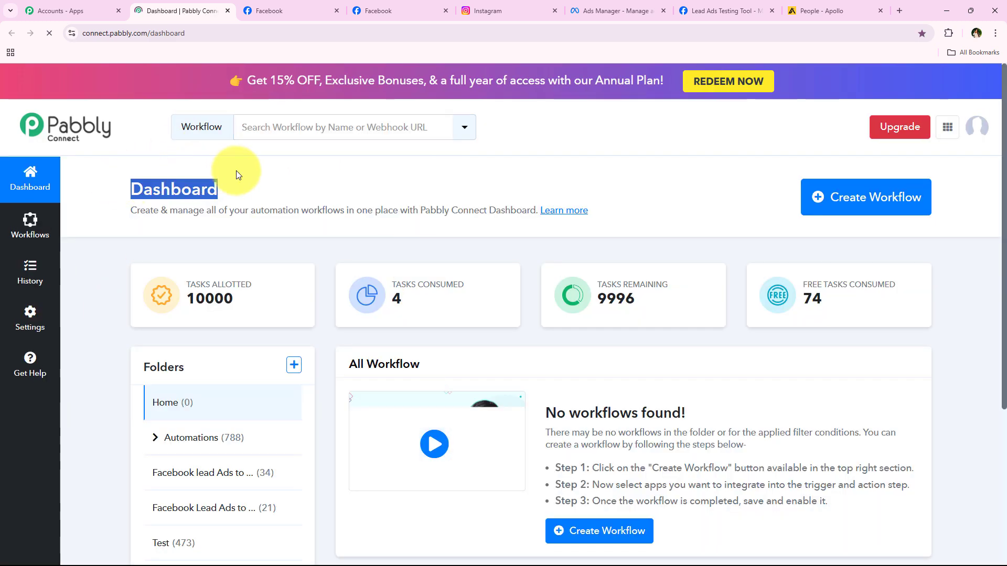
pyautogui.click(322, 193)
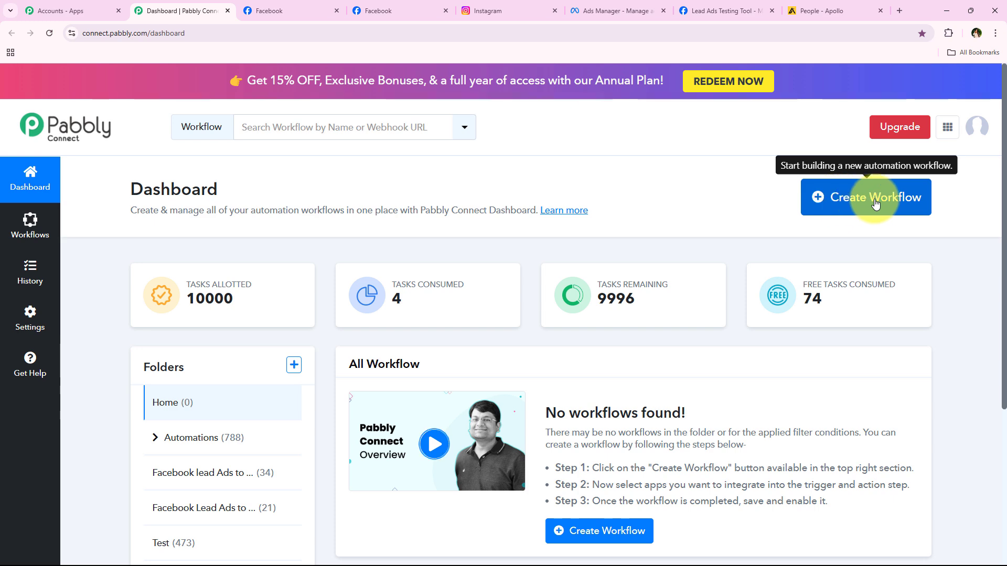
pyautogui.click(843, 199)
pyautogui.moveTo(432, 262); pyautogui.dragTo(348, 263)
pyautogui.click(379, 323)
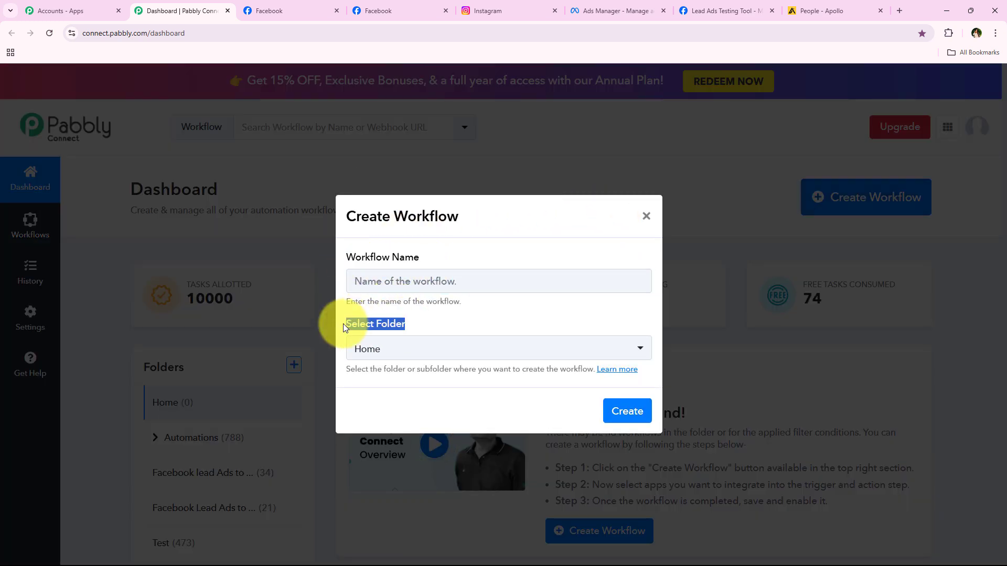
pyautogui.click(418, 320)
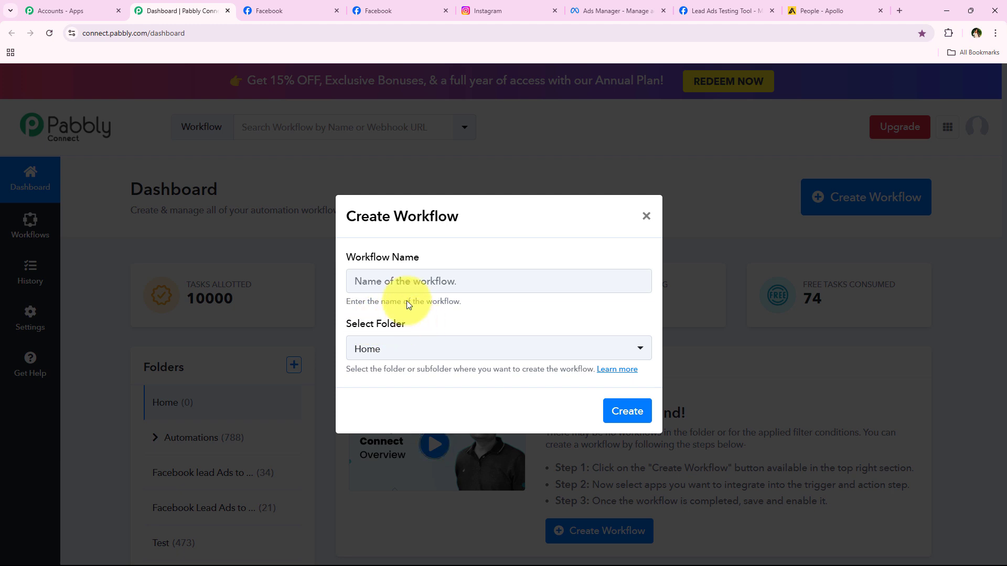
pyautogui.click(532, 346)
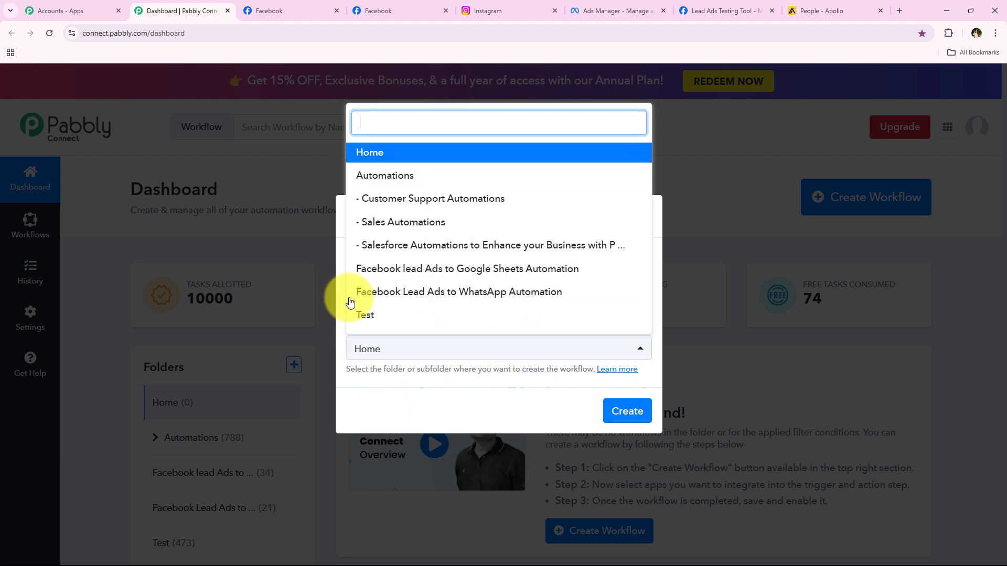
pyautogui.click(557, 175)
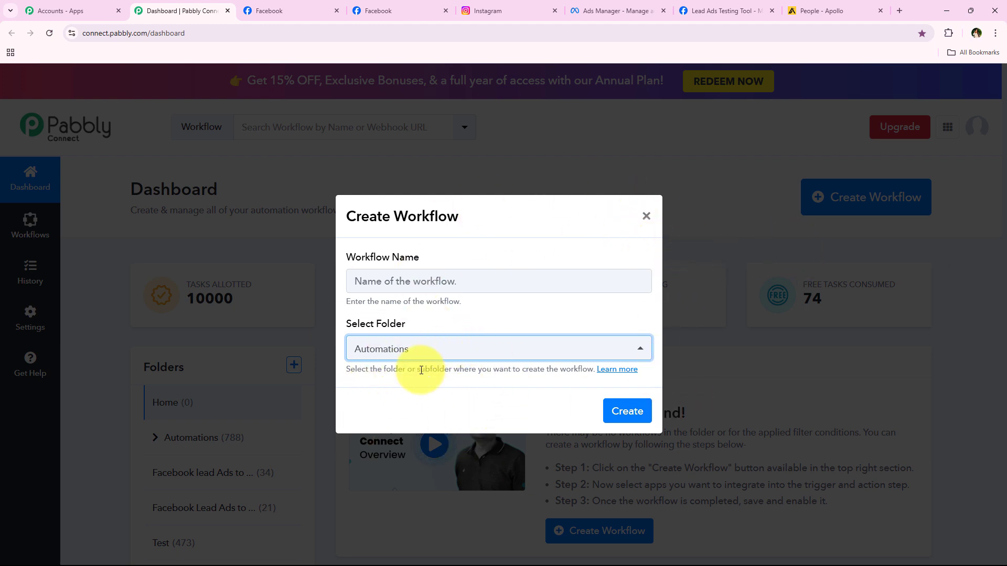
# Paste the name 'How to Create Instagram Lead Ads Leads as Apollo.io Contact' and create the workflow.
pyautogui.moveTo(343, 371); pyautogui.dragTo(453, 373)
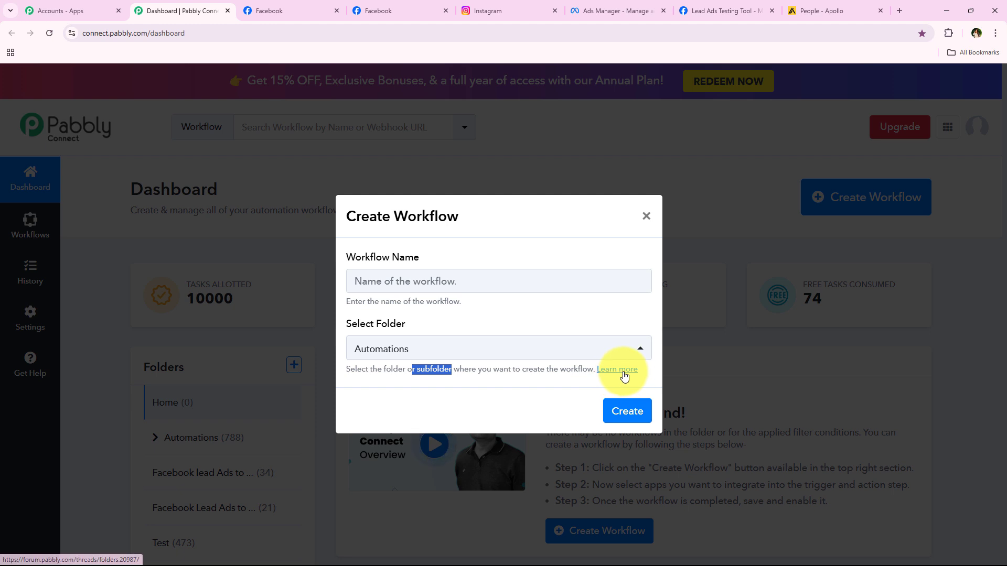
pyautogui.click(400, 300)
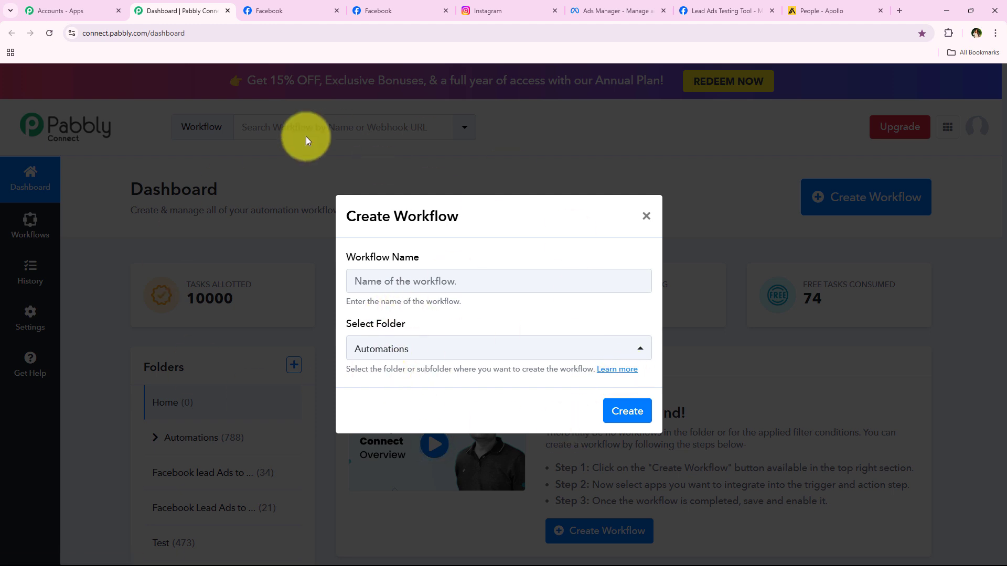
pyautogui.rightClick(383, 277)
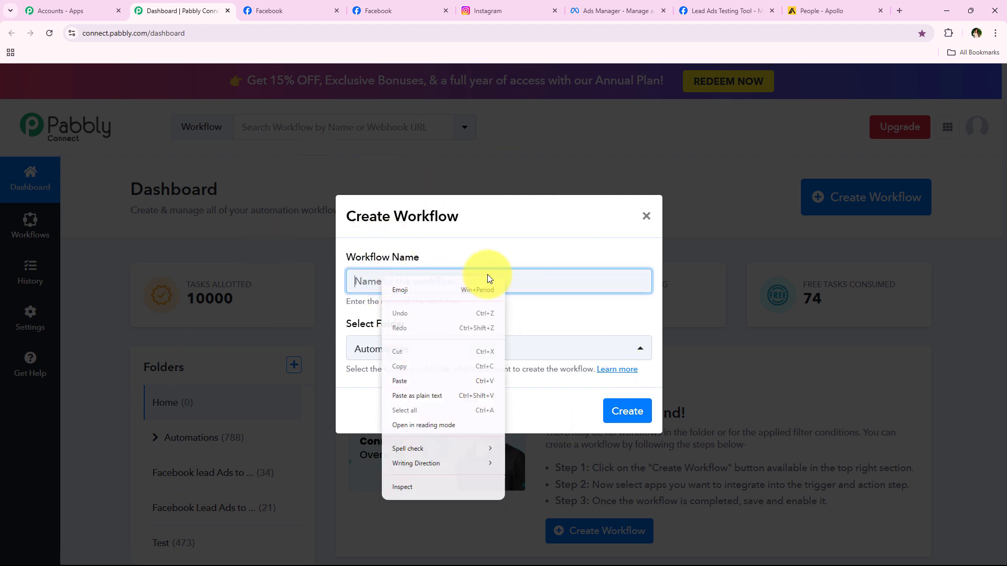
pyautogui.click(429, 379)
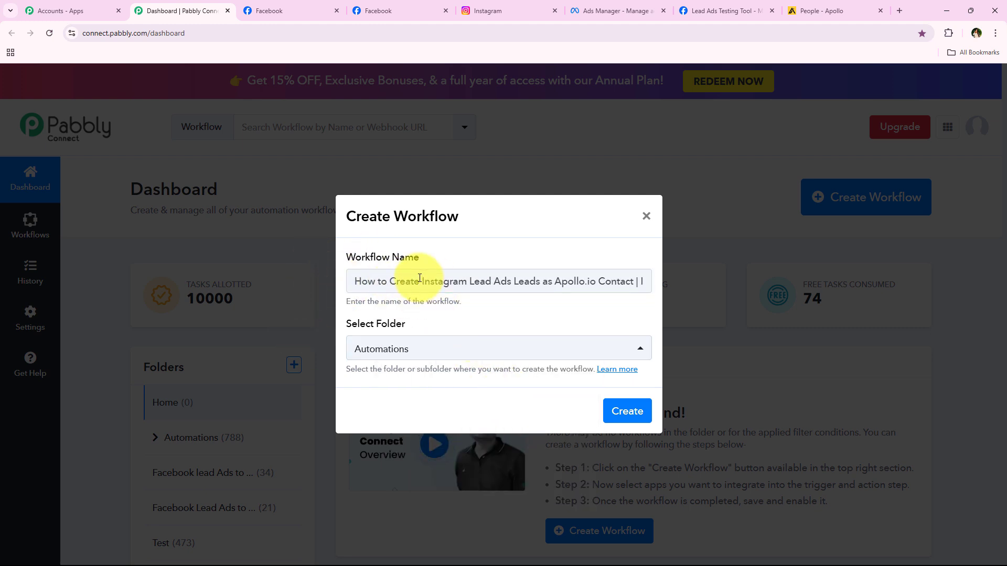
pyautogui.moveTo(420, 281); pyautogui.dragTo(662, 287)
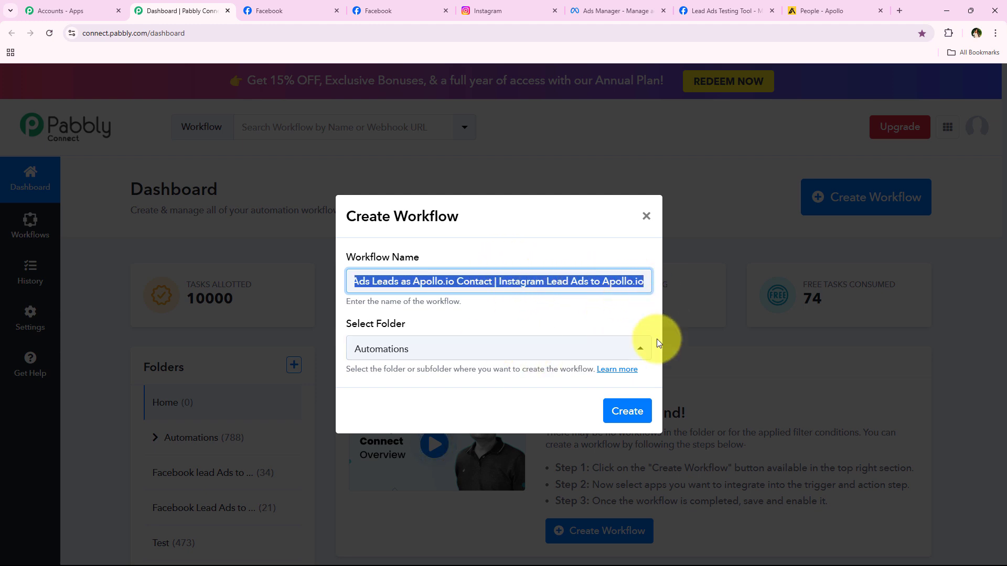
pyautogui.click(627, 411)
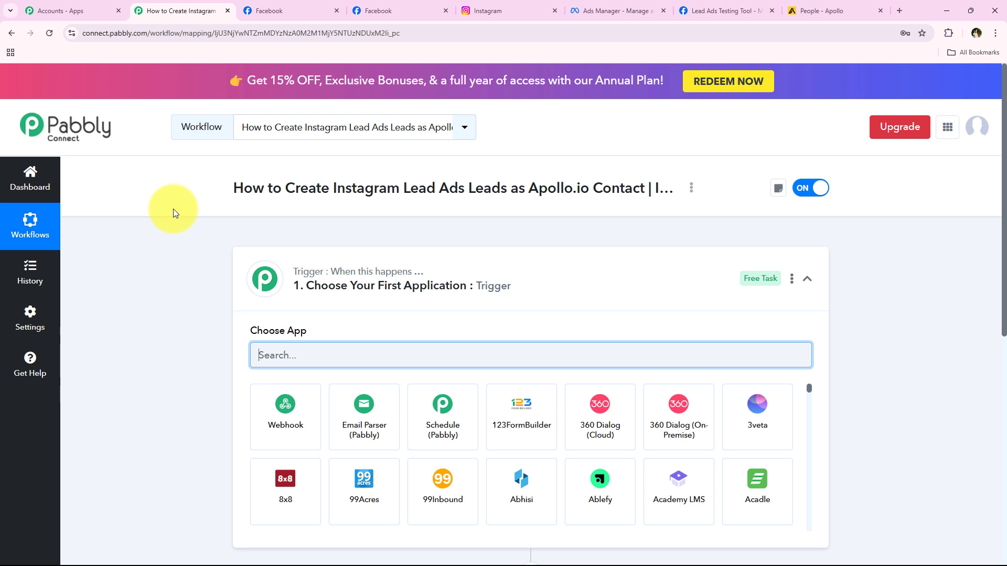
# Search for and set Instagram Lead Ads as the trigger app.
pyautogui.click(506, 285)
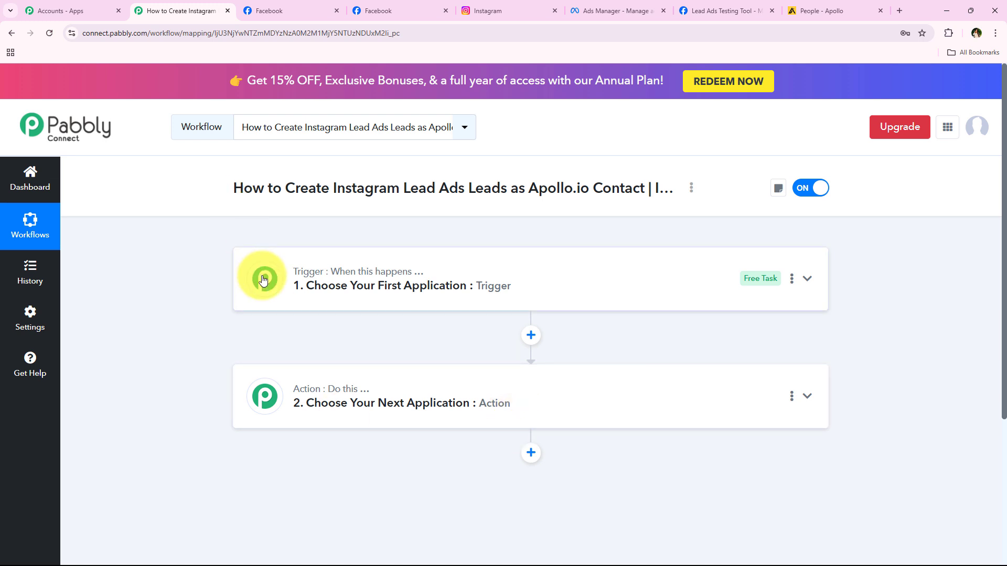
pyautogui.moveTo(335, 276)
pyautogui.moveTo(399, 388)
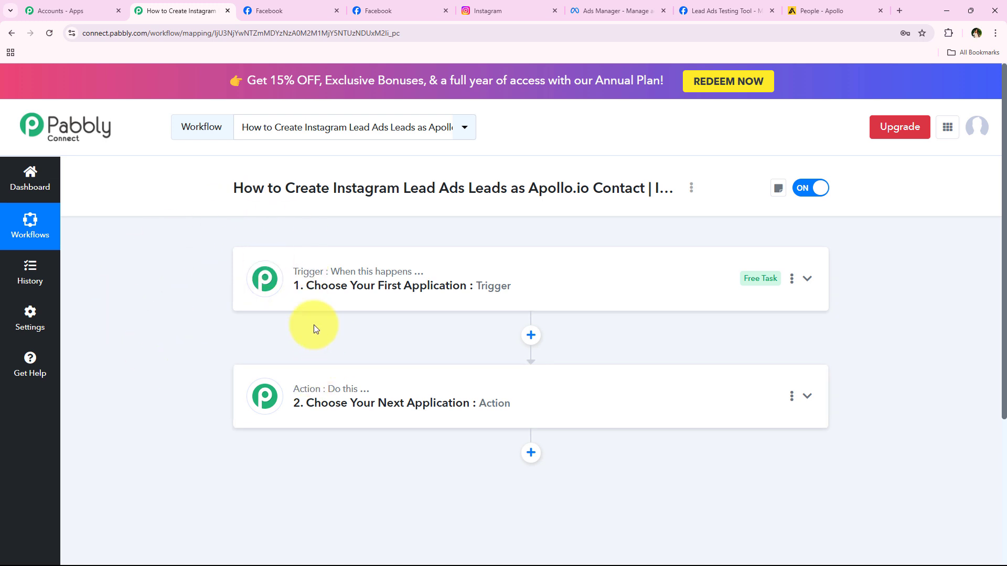
pyautogui.click(415, 300)
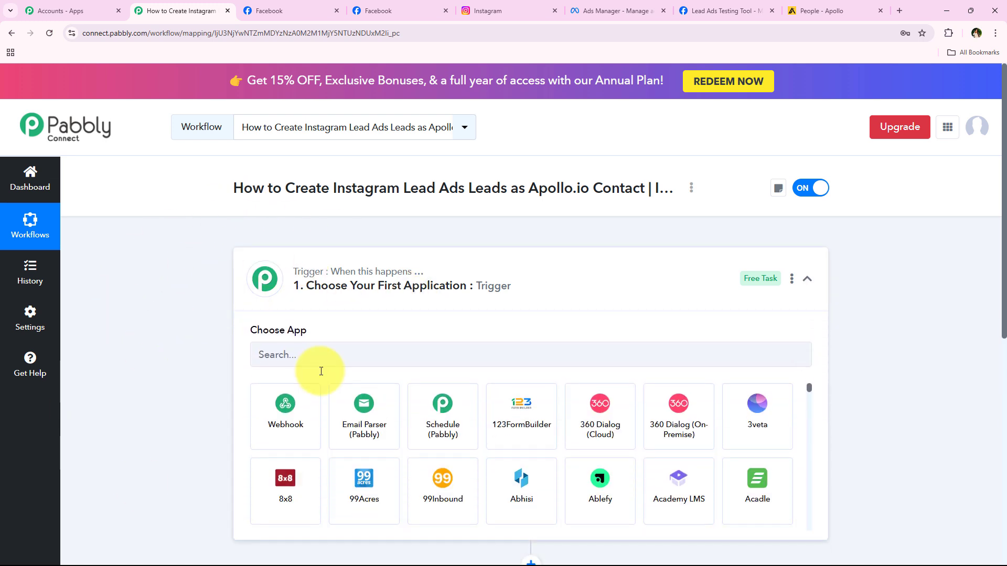
pyautogui.click(316, 364)
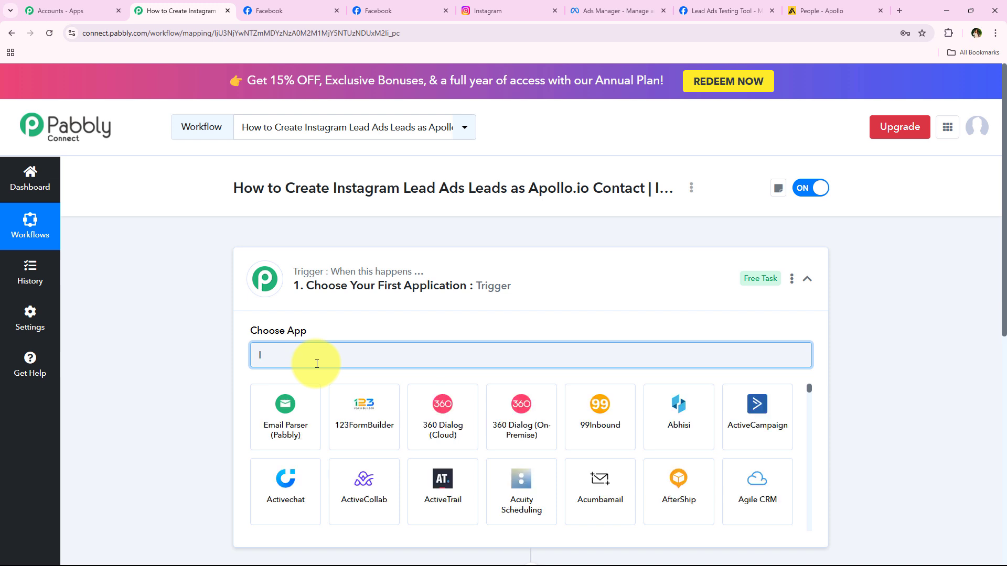
pyautogui.write('nsta')
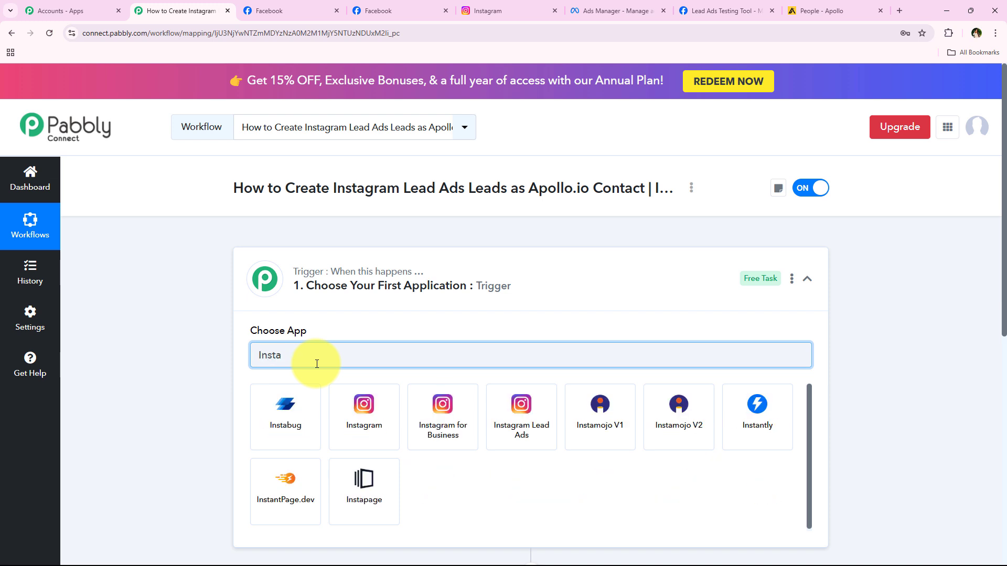
pyautogui.write('gr')
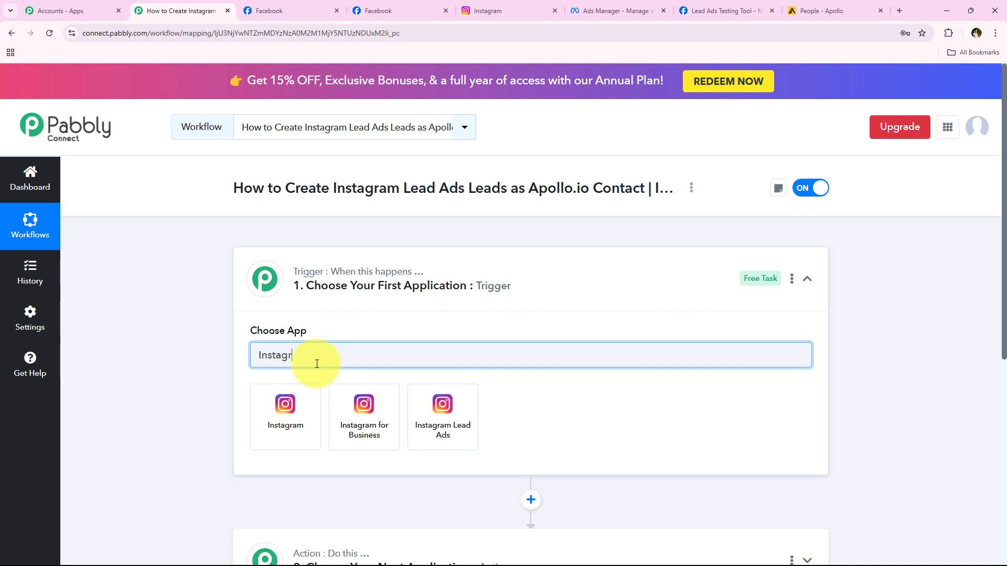
pyautogui.write('am Lead')
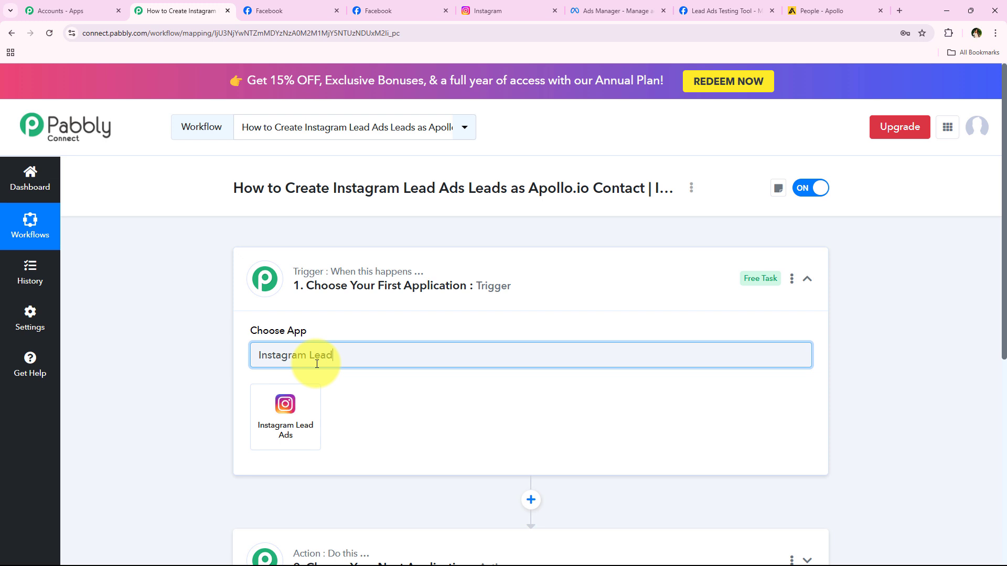
pyautogui.click(299, 417)
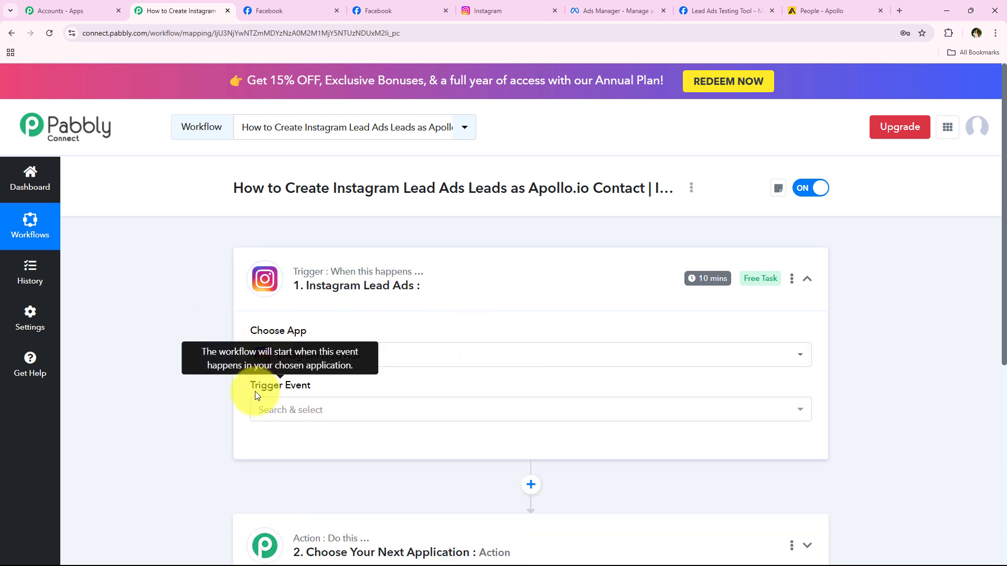
# Choose New Lead (Instant) as the trigger event and begin connecting an account.
pyautogui.click(292, 410)
pyautogui.scroll(-2, 454, 374)
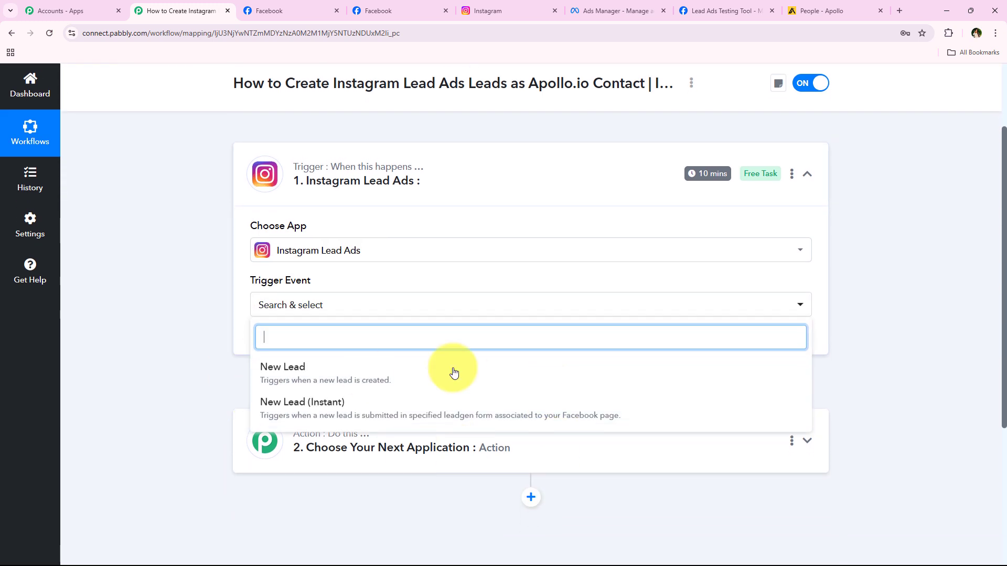
pyautogui.click(658, 417)
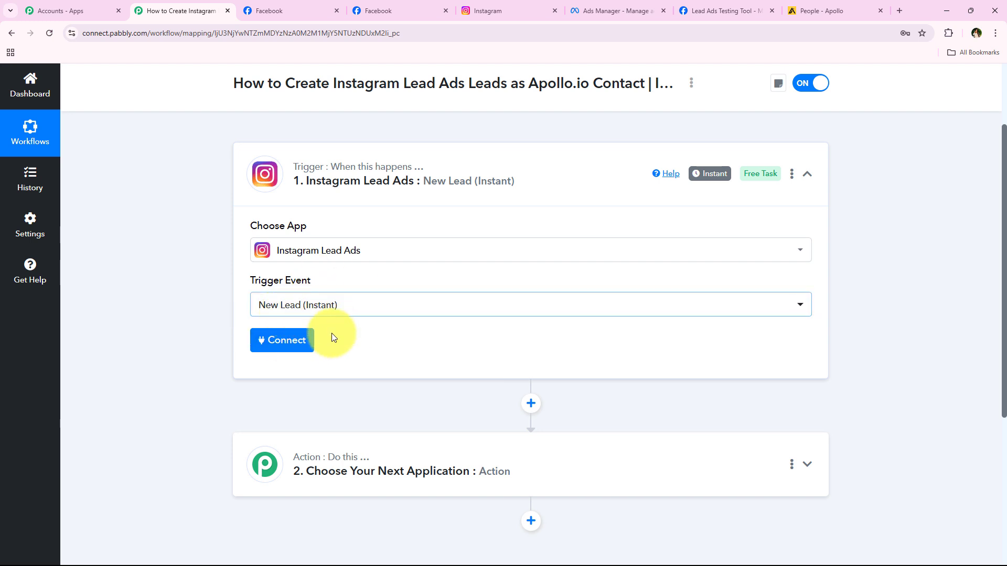
pyautogui.click(300, 347)
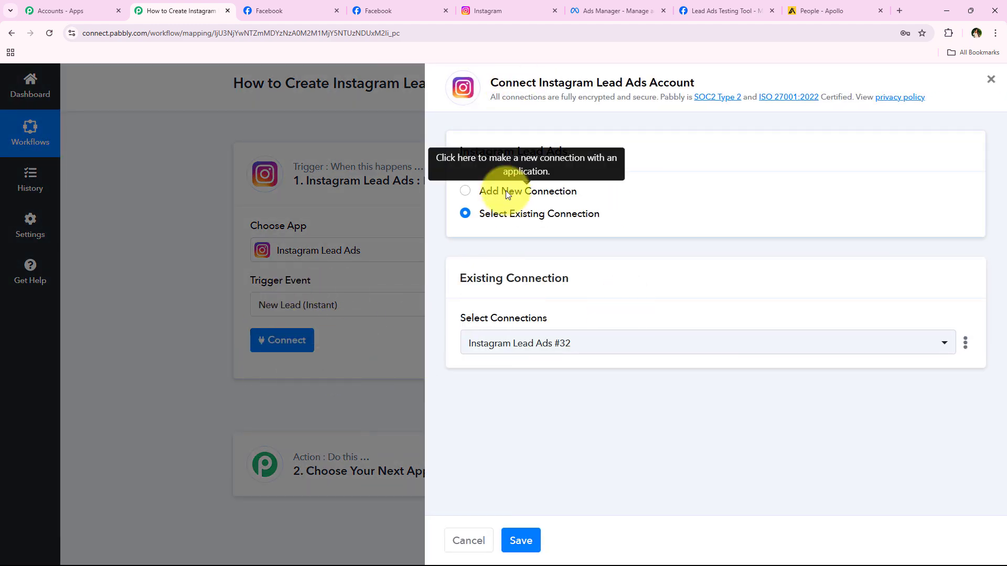
# Add a new Instagram Lead Ads connection, authorizing Pabbly Connect through the Facebook popup.
pyautogui.click(506, 191)
pyautogui.click(507, 214)
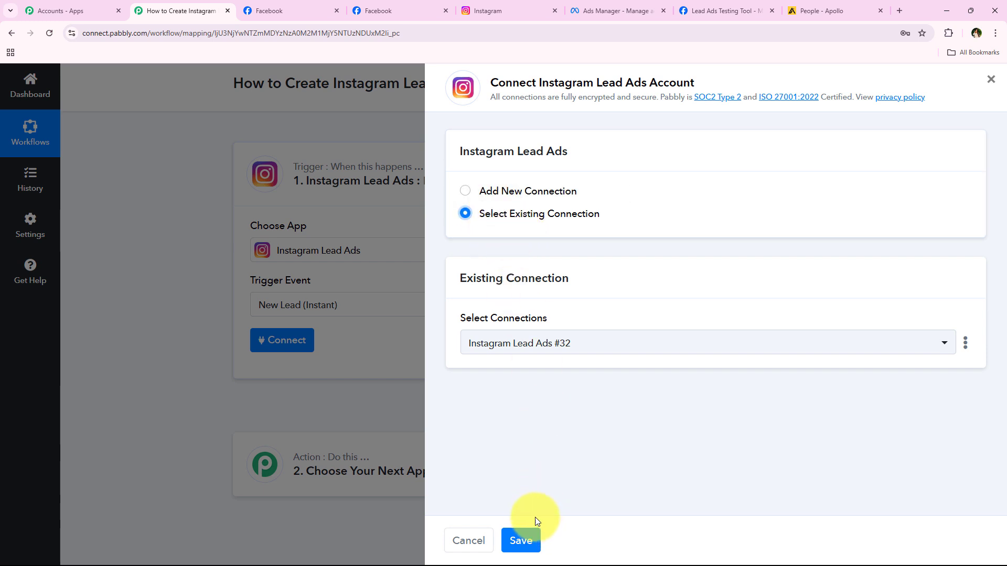
pyautogui.click(526, 192)
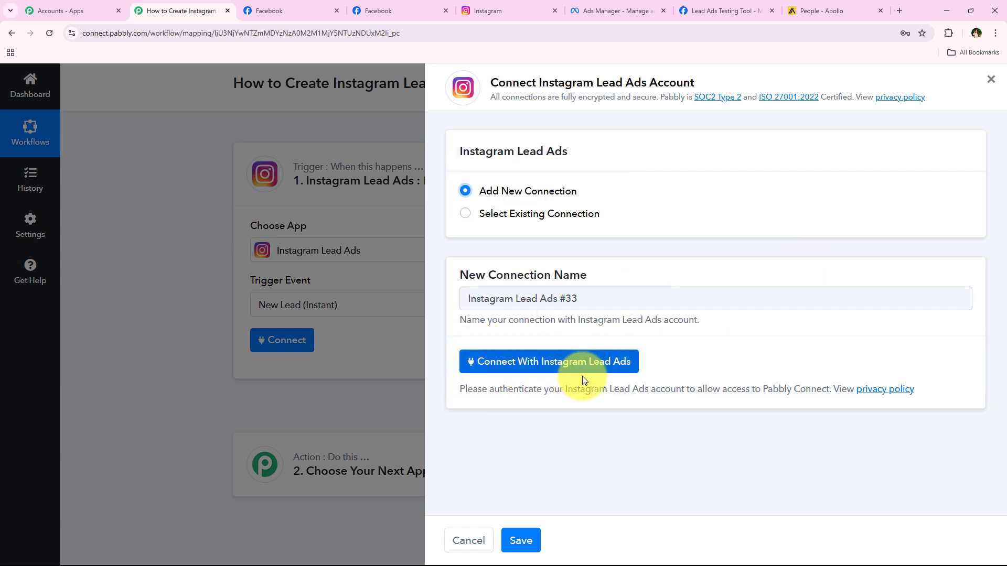
pyautogui.click(603, 365)
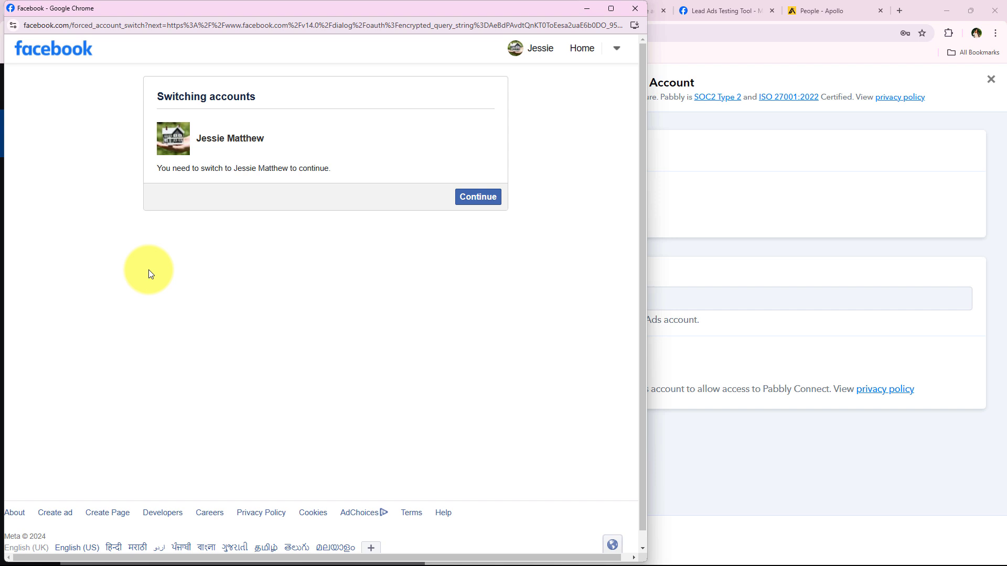
pyautogui.click(491, 207)
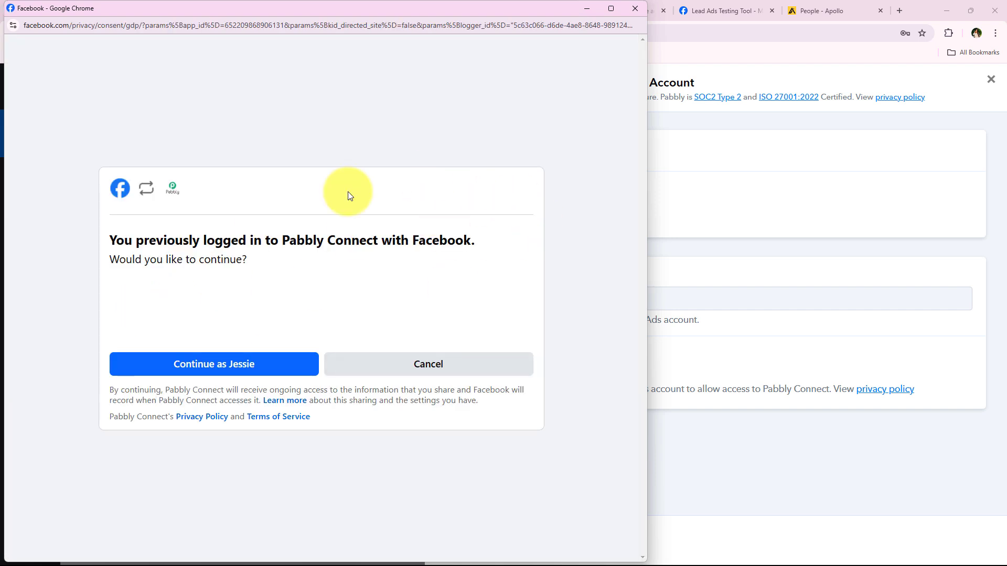
pyautogui.click(215, 361)
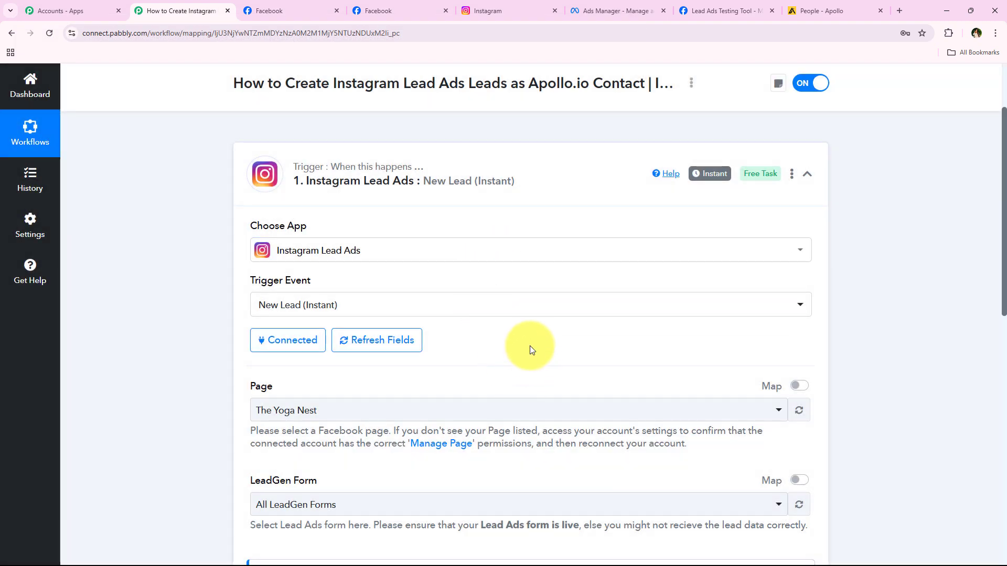
# Confirm the Facebook page name and select Digital Dynamics as the trigger's Page.
pyautogui.scroll(-2, 218, 303)
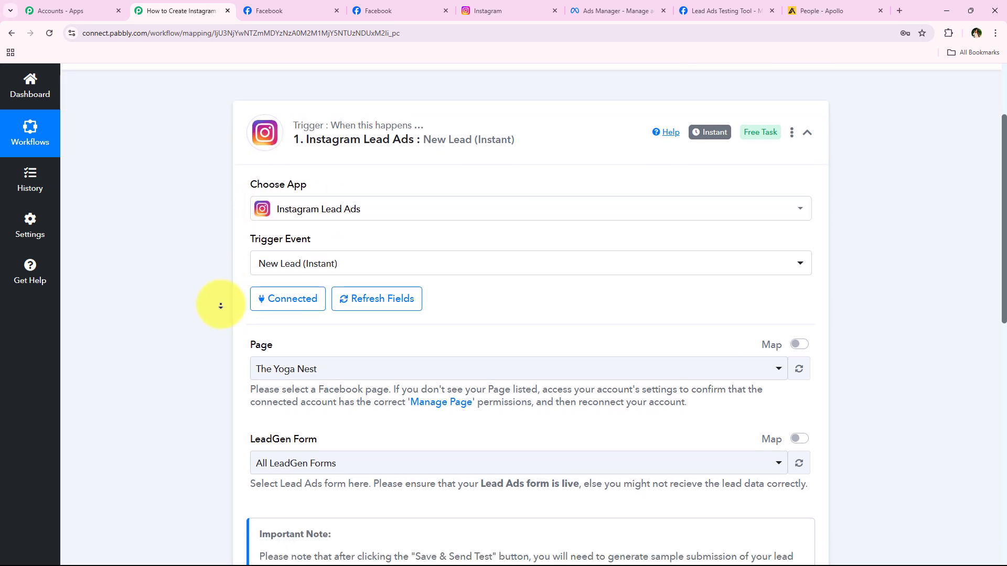
pyautogui.scroll(-2, 209, 341)
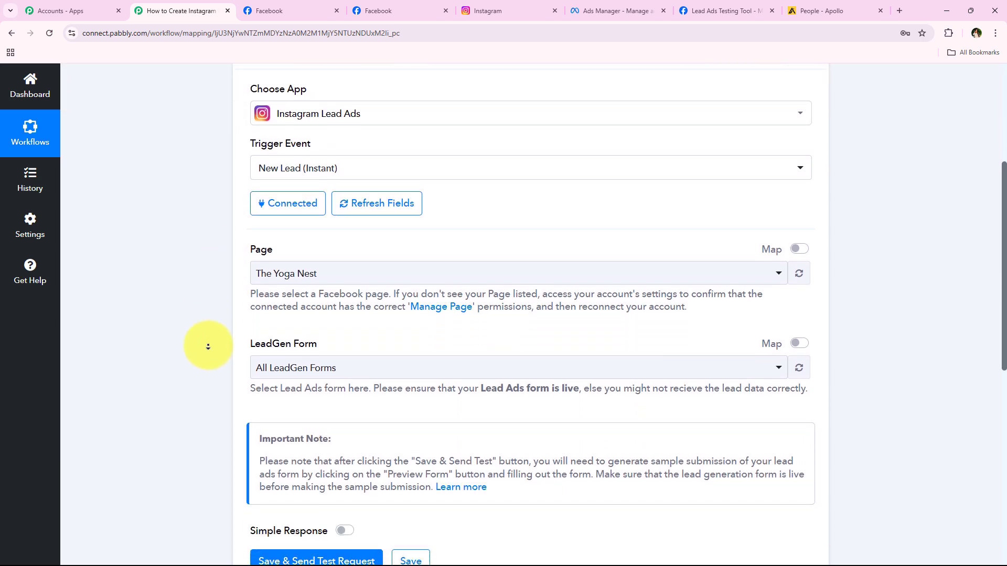
pyautogui.doubleClick(261, 213)
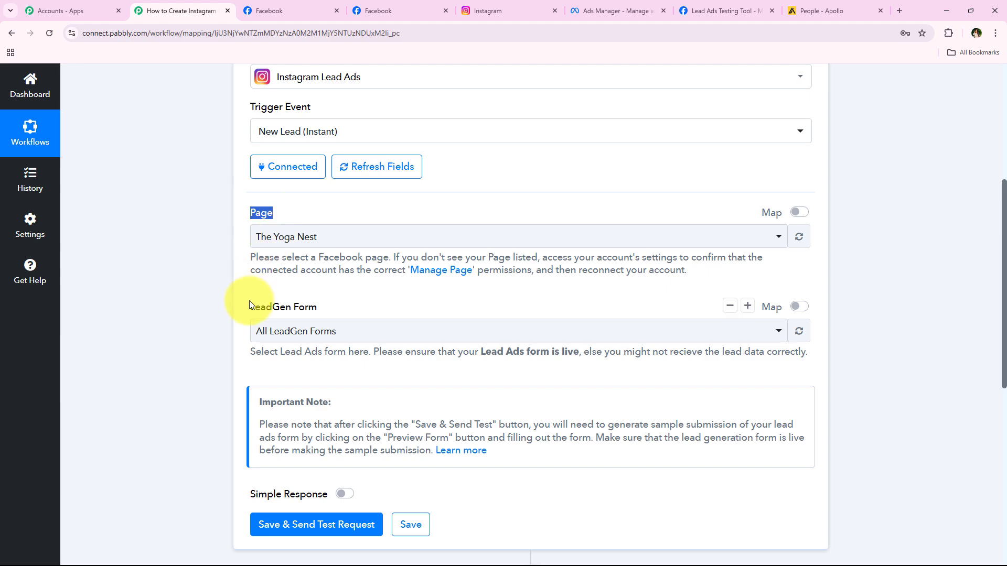
pyautogui.moveTo(249, 301); pyautogui.dragTo(417, 305)
pyautogui.click(418, 304)
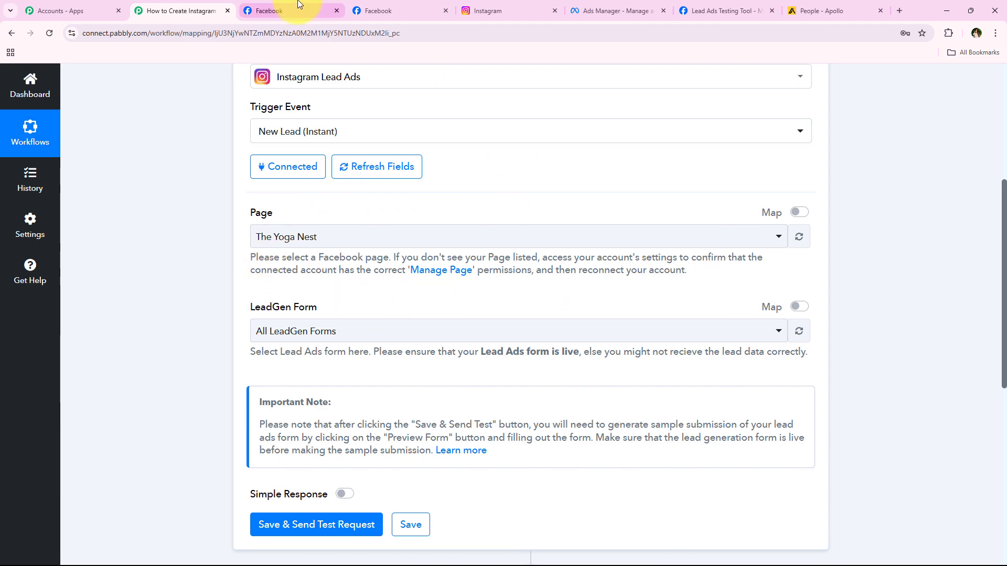
pyautogui.click(267, 10)
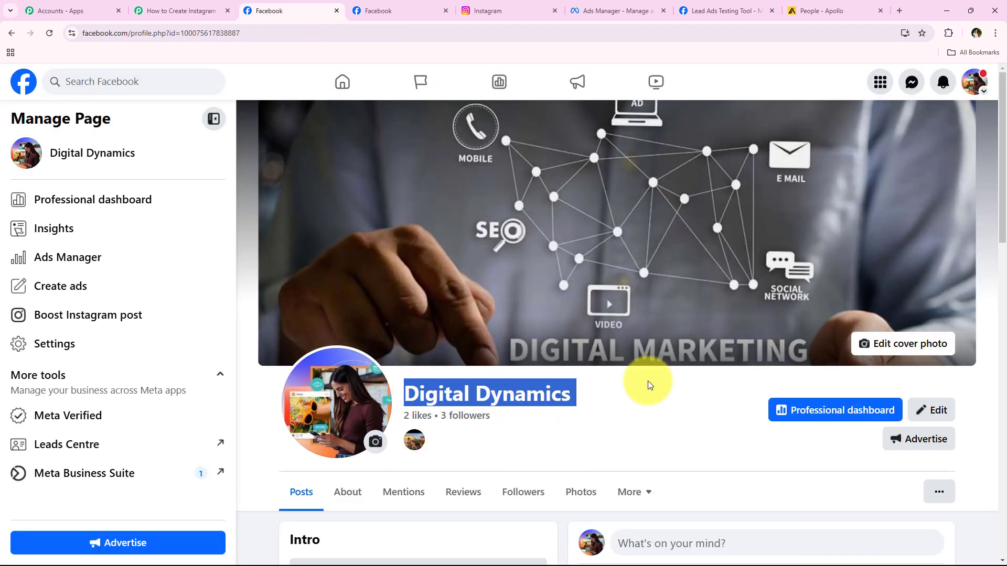
pyautogui.click(212, 11)
pyautogui.click(297, 236)
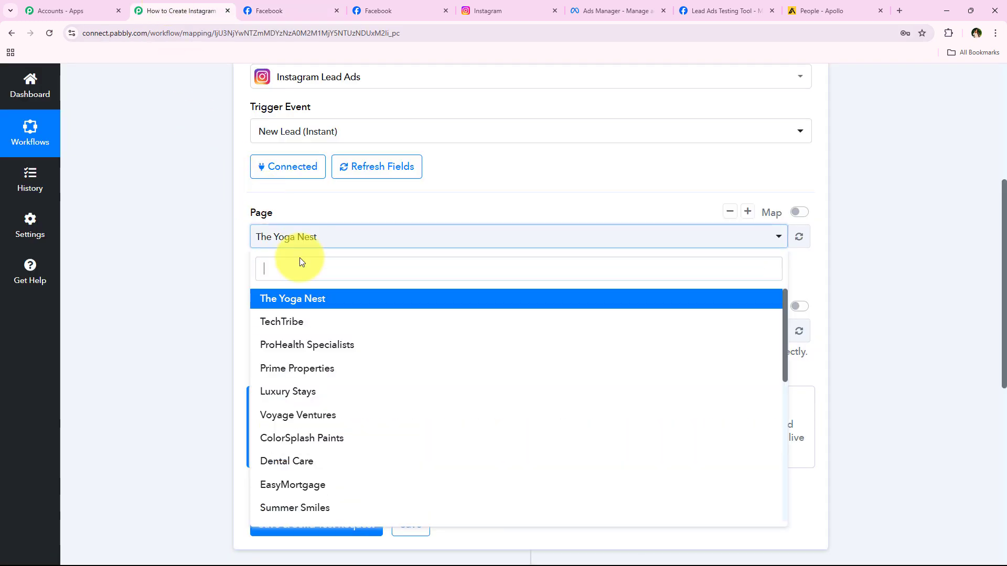
pyautogui.write('dig')
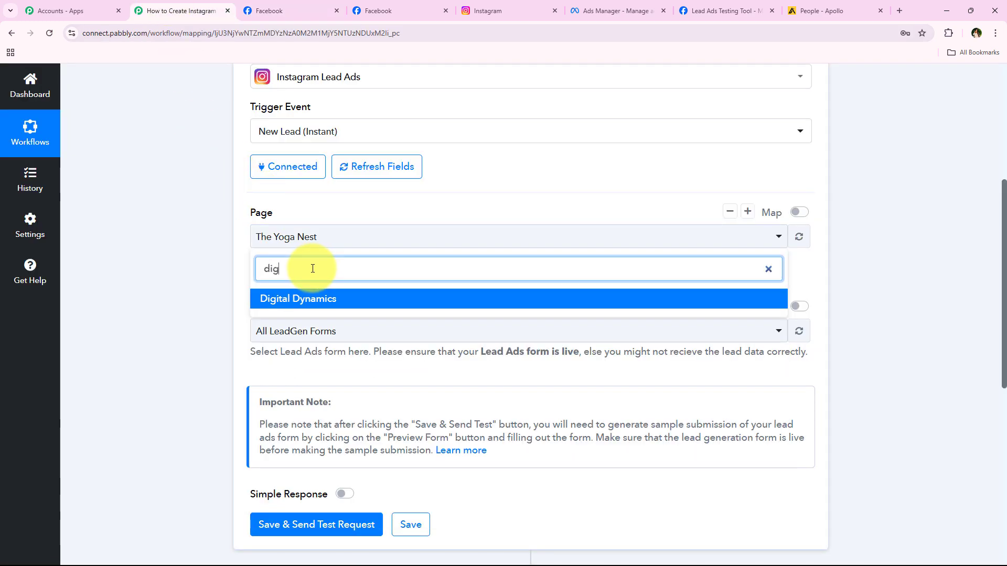
pyautogui.click(314, 299)
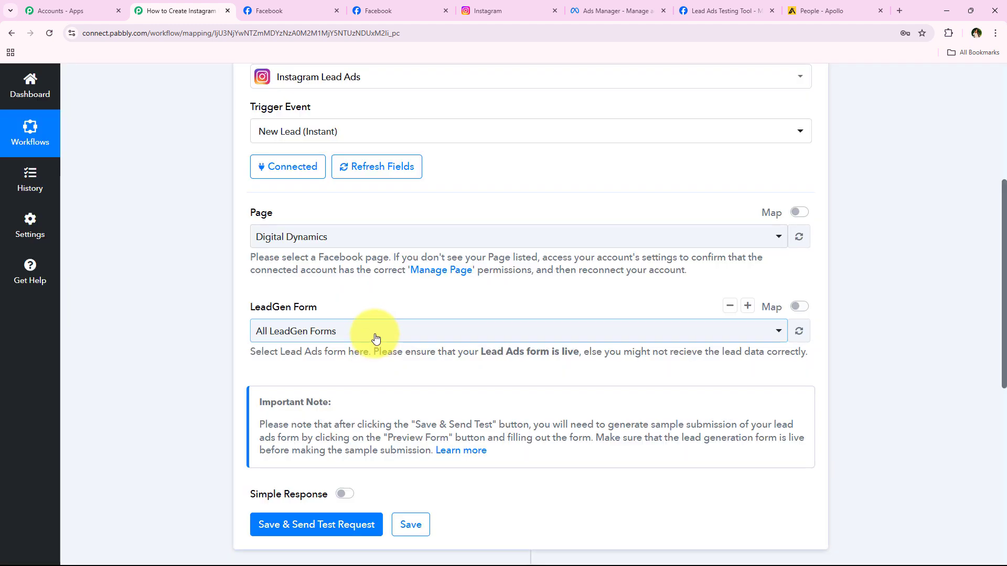
# Select New Form as the LeadGen Form.
pyautogui.click(371, 331)
pyautogui.scroll(-3, 383, 259)
pyautogui.scroll(3, 382, 259)
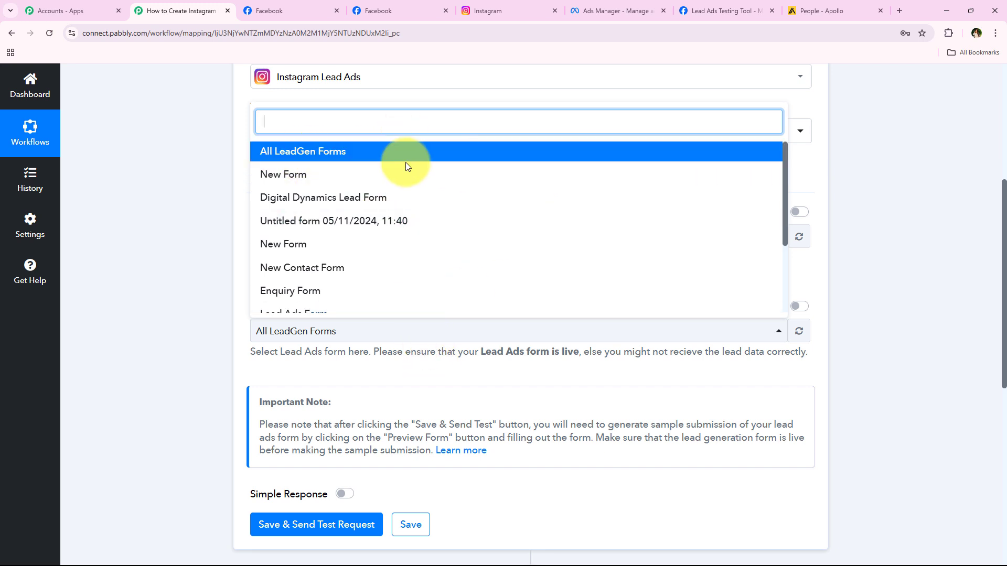
pyautogui.click(463, 183)
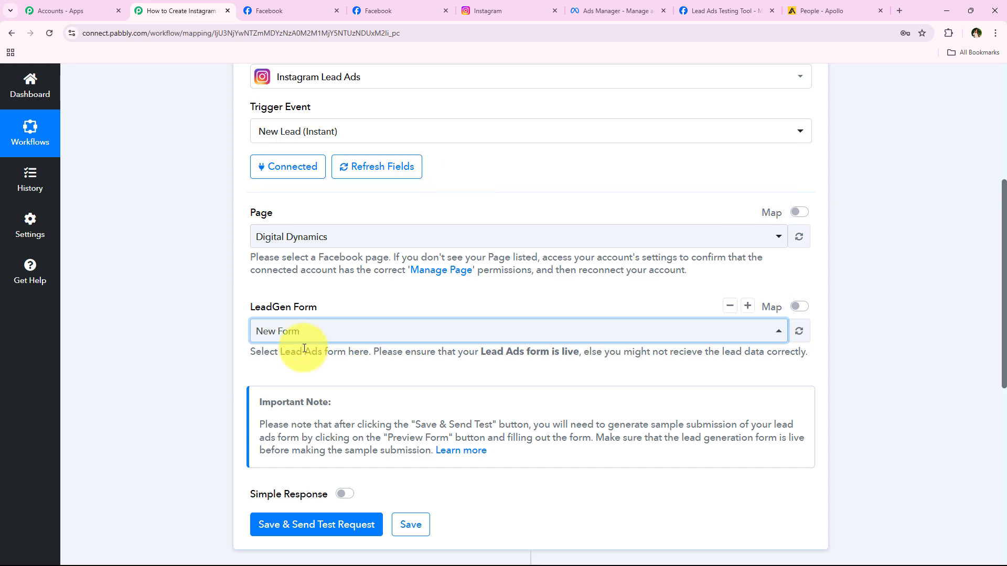
pyautogui.click(176, 290)
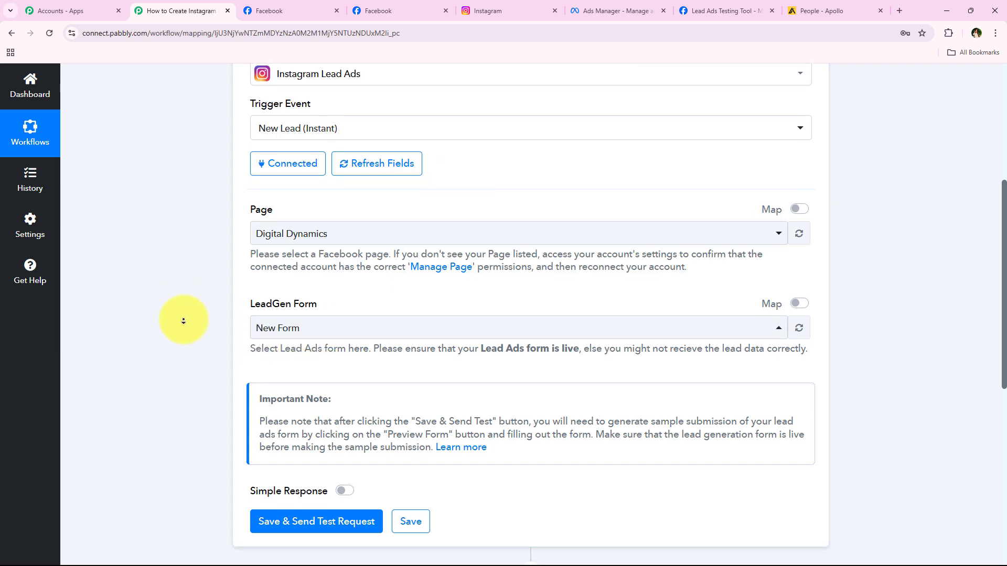
pyautogui.scroll(-1, 176, 304)
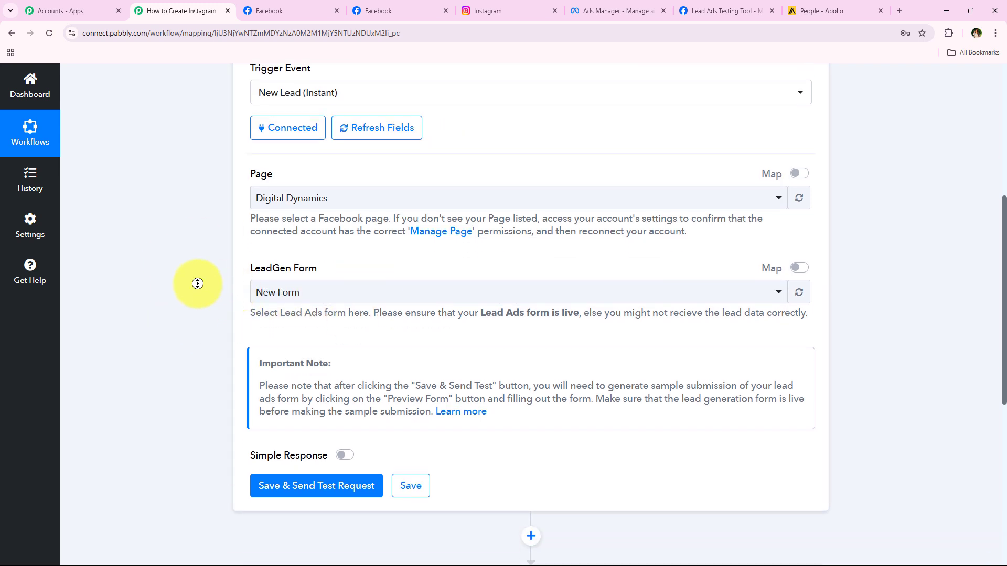
pyautogui.scroll(-3, 197, 285)
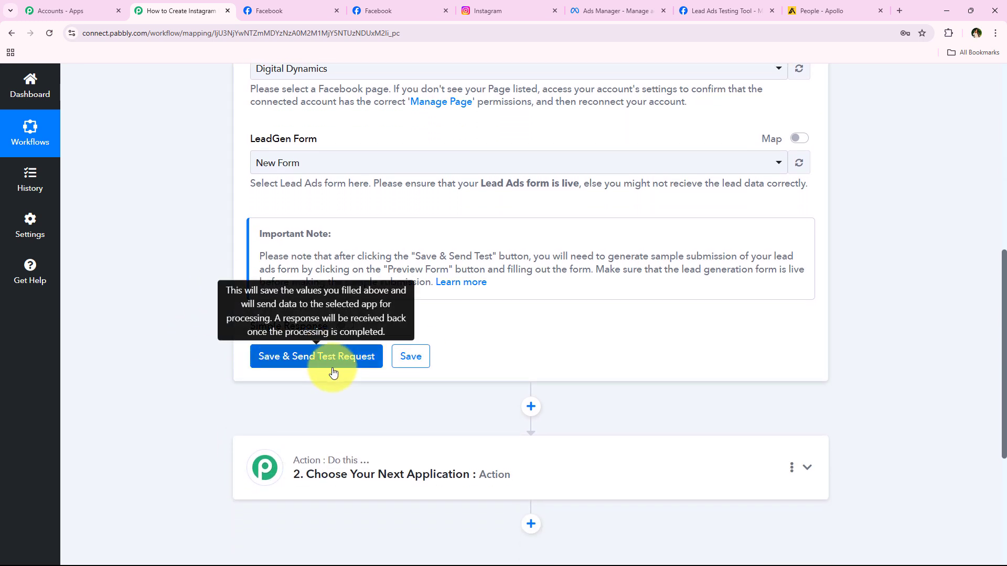
# Save & Send Test Request for the trigger, read the test-submission note, and open a new tab.
pyautogui.click(332, 367)
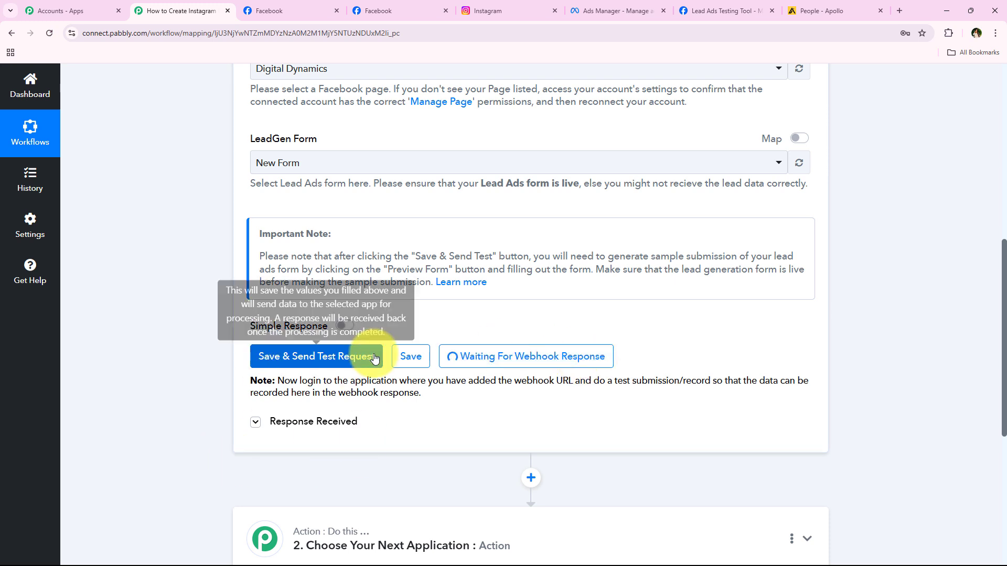
pyautogui.moveTo(648, 381); pyautogui.dragTo(715, 384)
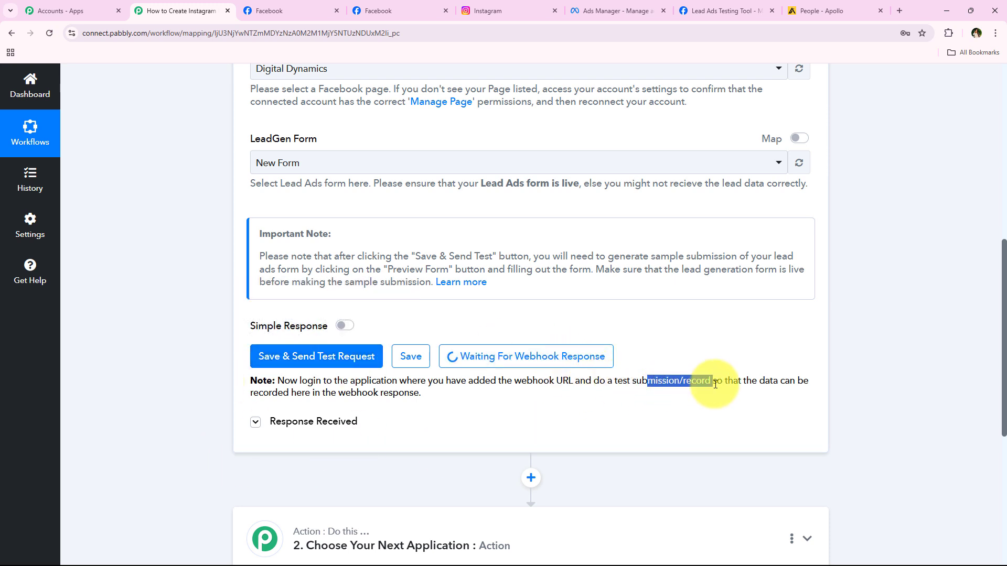
pyautogui.click(710, 383)
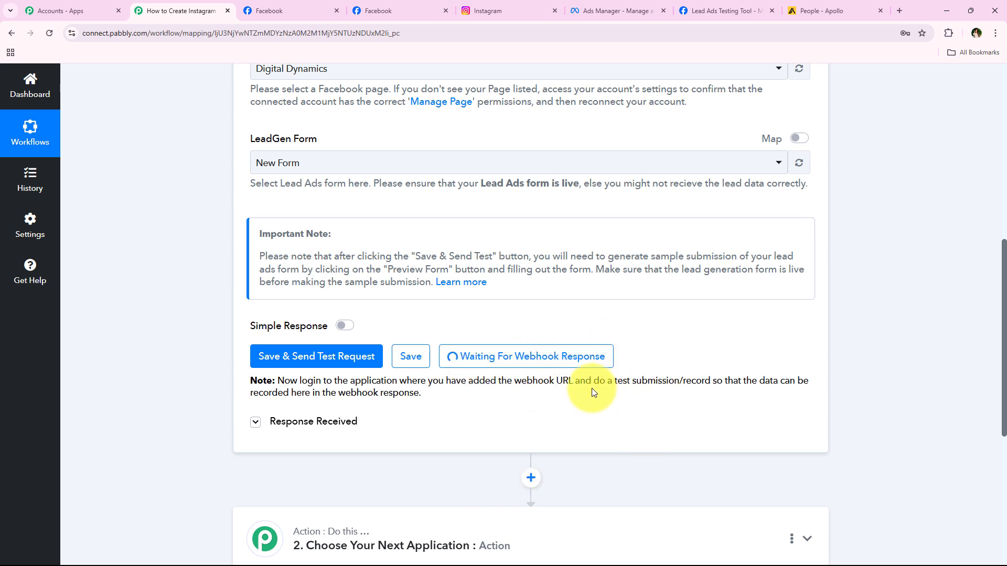
pyautogui.moveTo(592, 381); pyautogui.dragTo(713, 382)
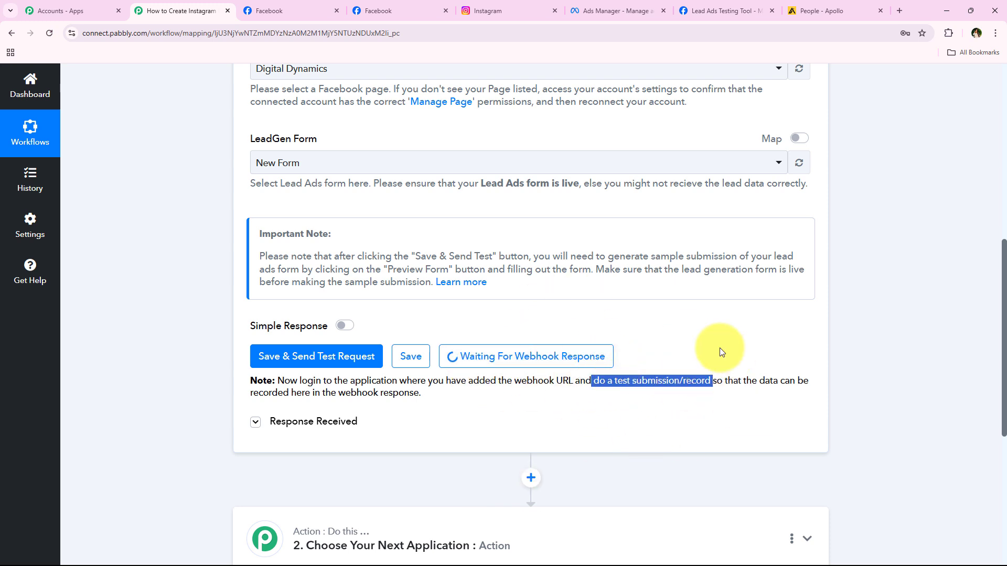
pyautogui.click(713, 404)
pyautogui.scroll(9, 157, 310)
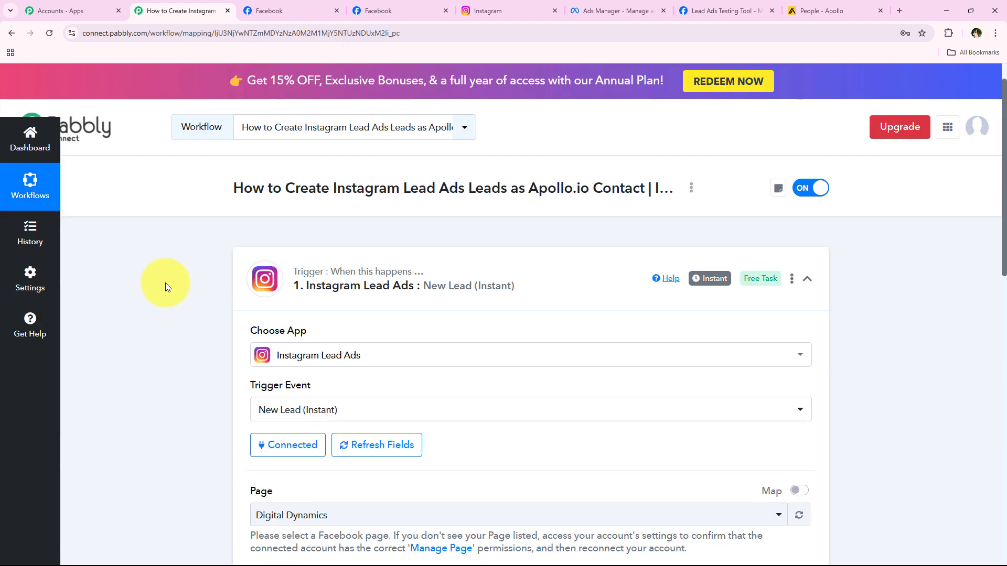
pyautogui.scroll(-1, 191, 356)
pyautogui.scroll(-3, 191, 357)
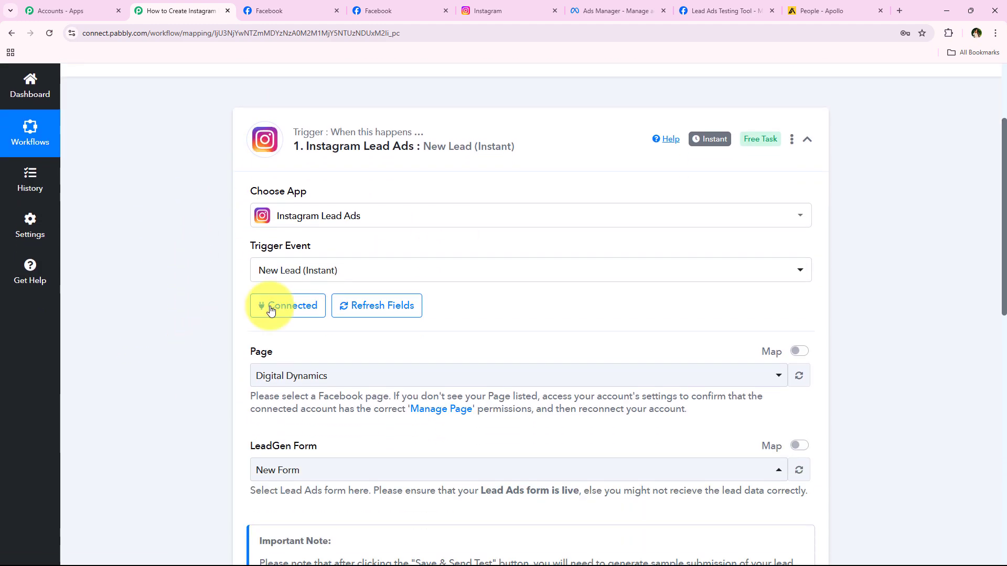
pyautogui.scroll(-7, 191, 338)
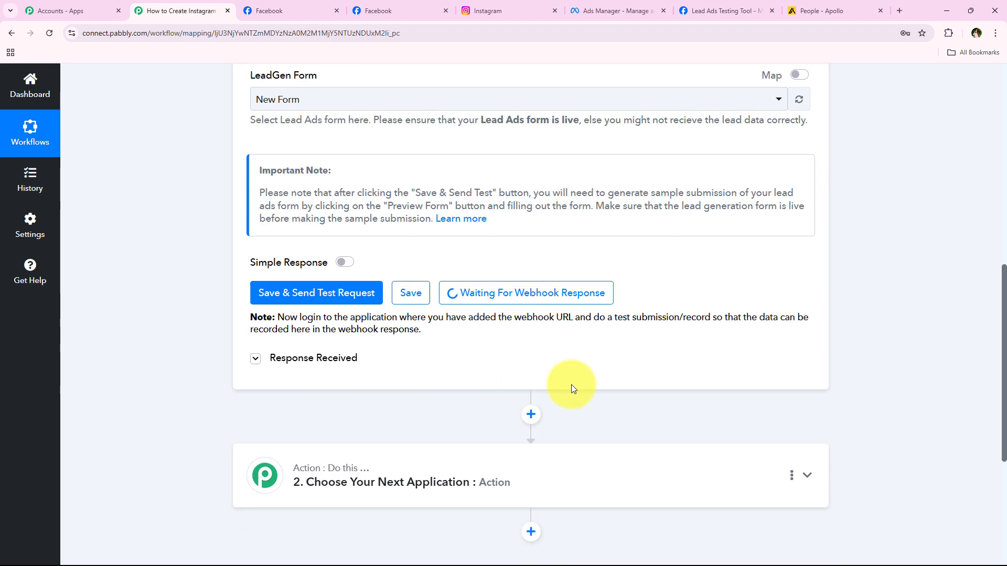
pyautogui.click(899, 10)
# Search Google for Meta for Developers and open the Lead Ads Testing Tool from Developer tools.
pyautogui.click(462, 251)
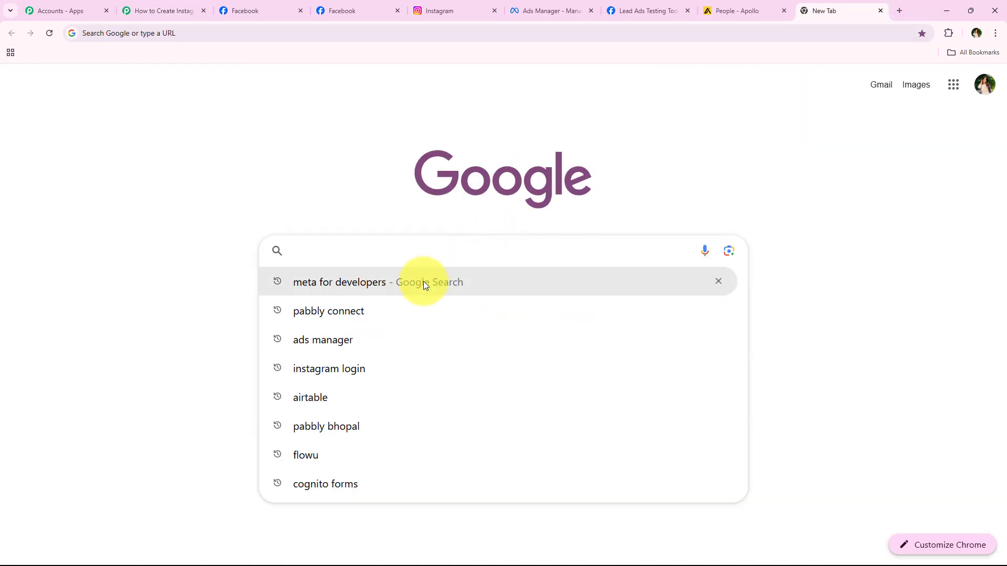
pyautogui.click(423, 282)
pyautogui.click(235, 215)
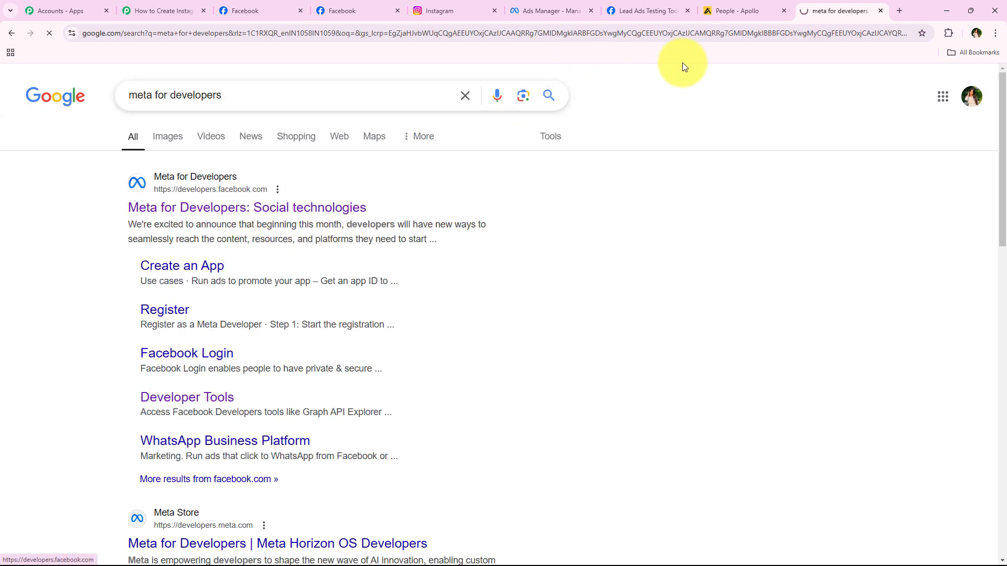
pyautogui.click(688, 10)
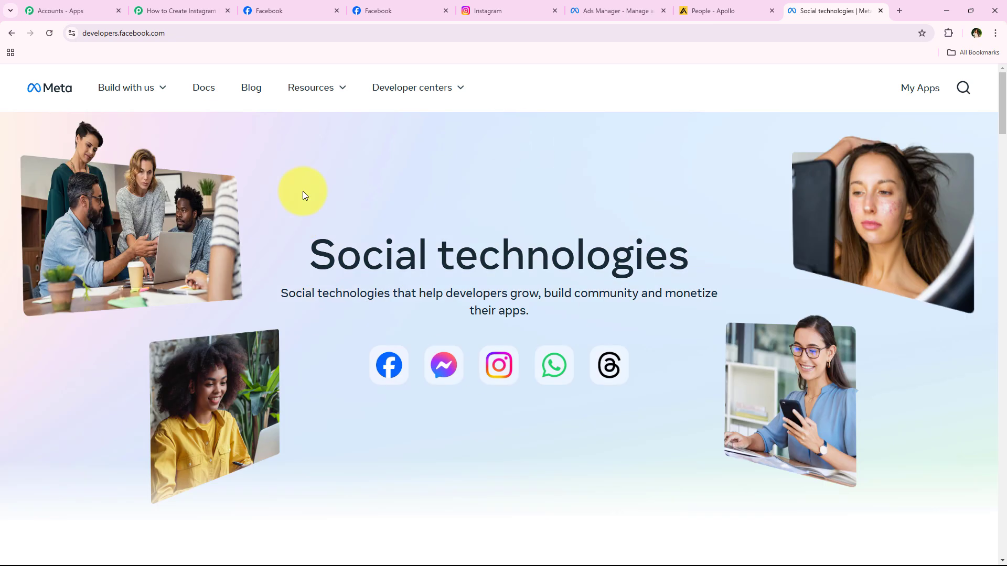
pyautogui.click(315, 85)
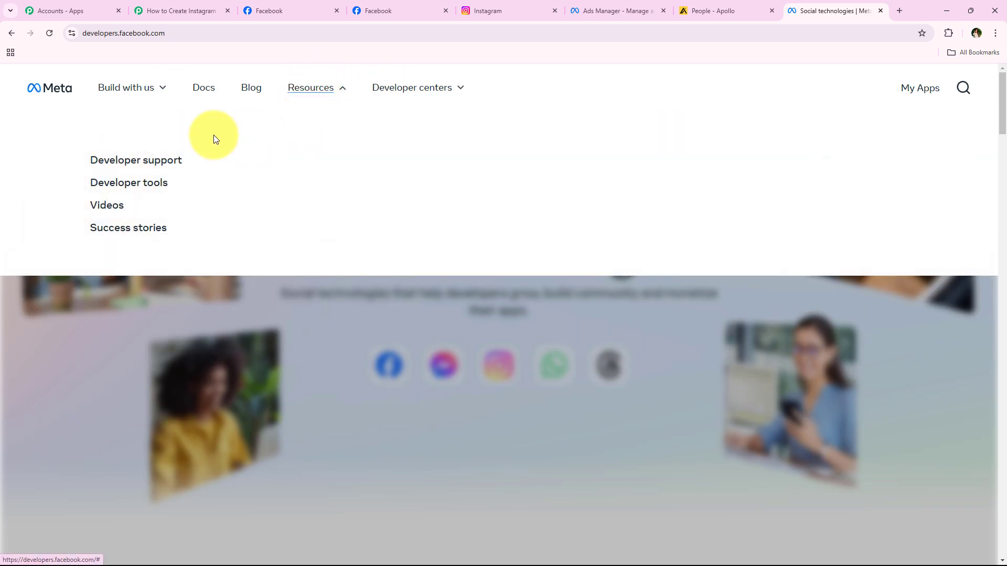
pyautogui.click(146, 183)
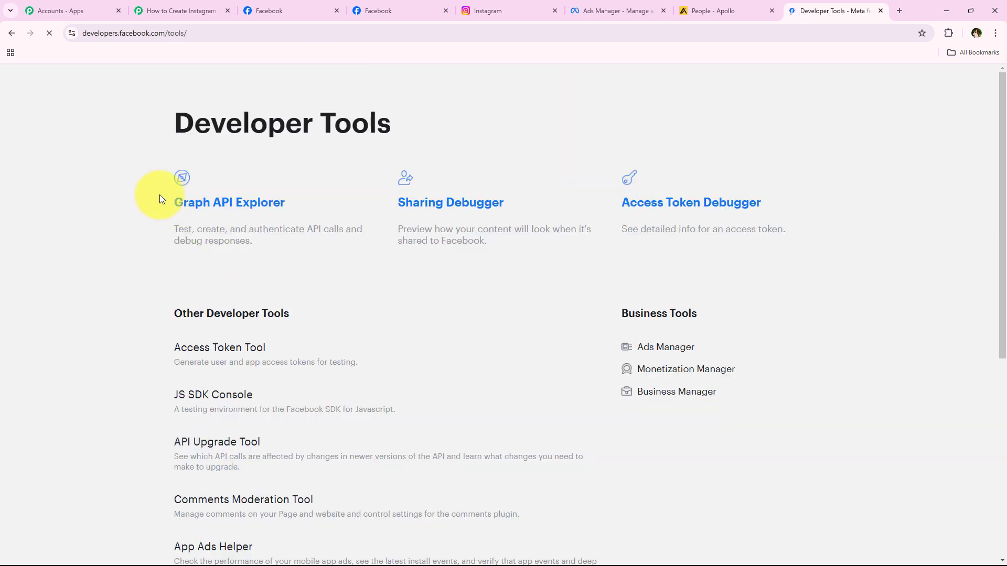
pyautogui.scroll(-6, 151, 233)
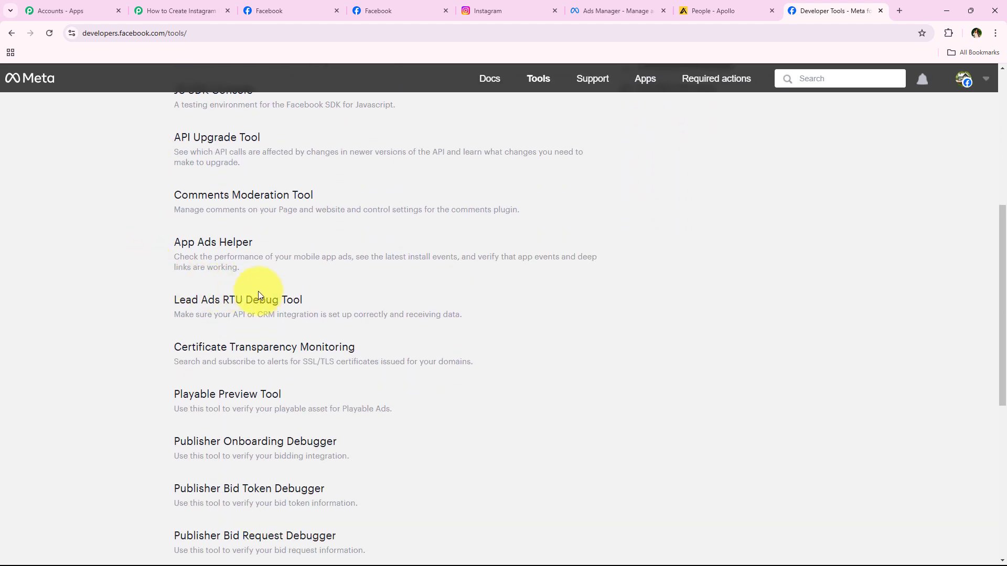
pyautogui.click(271, 301)
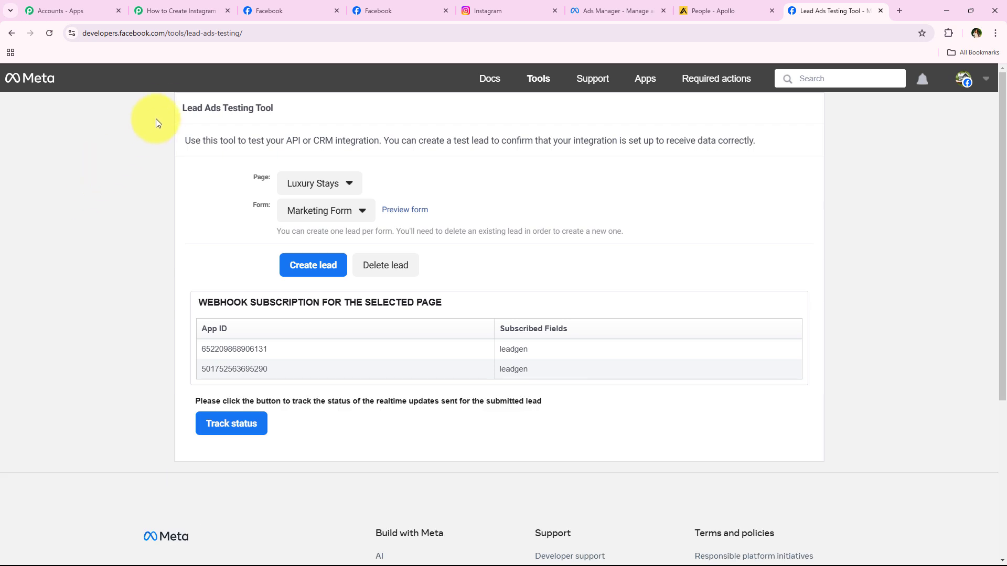
# Choose Digital Dynamics as the test Page and check its available lead forms.
pyautogui.moveTo(273, 125); pyautogui.dragTo(286, 139)
pyautogui.click(184, 223)
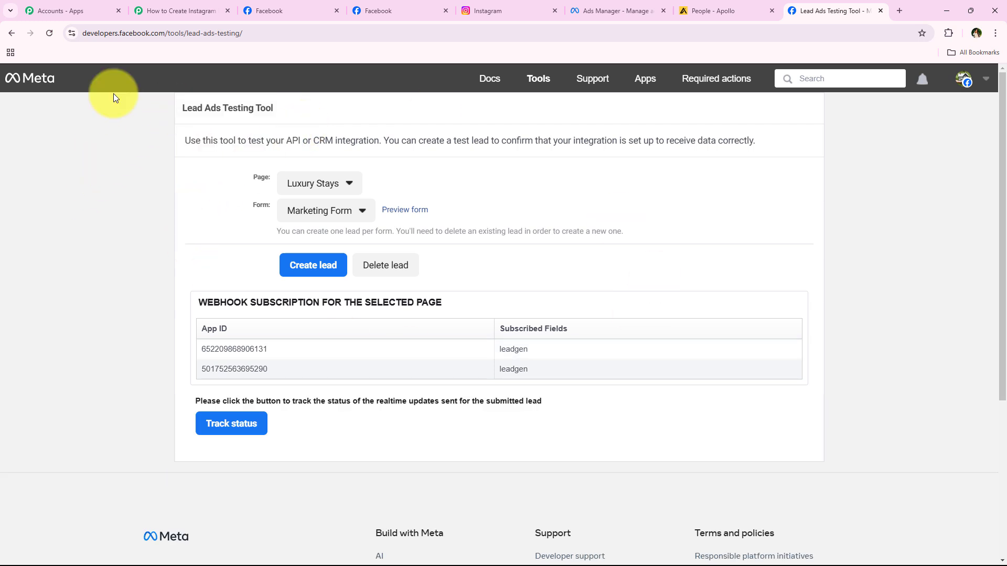
pyautogui.click(279, 186)
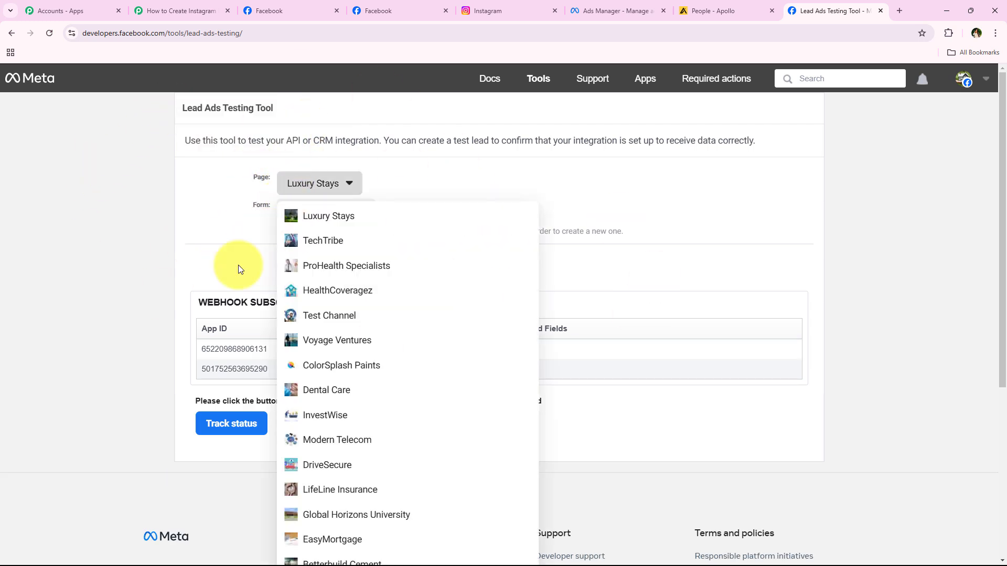
pyautogui.scroll(-5, 225, 335)
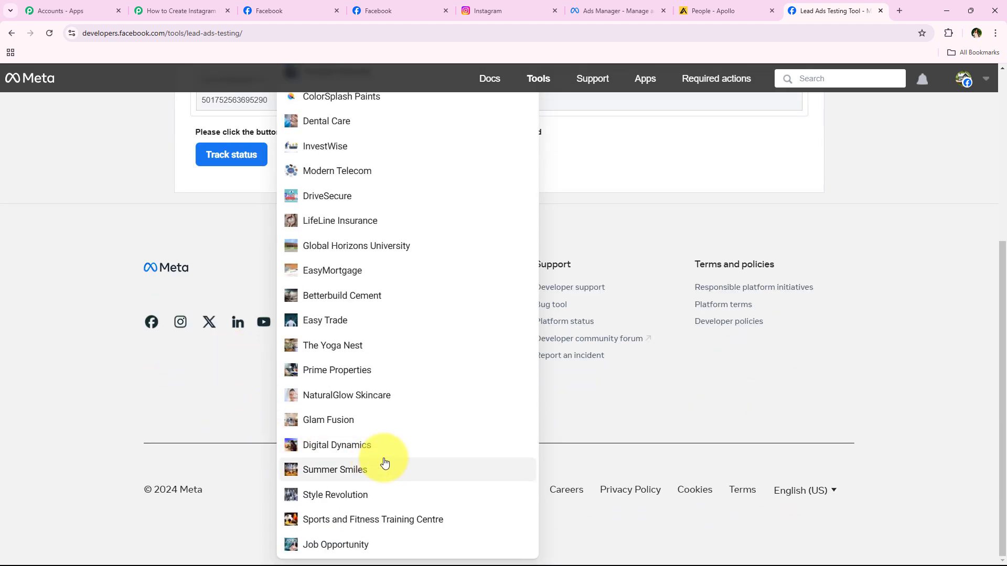
pyautogui.click(322, 446)
pyautogui.scroll(3, 225, 281)
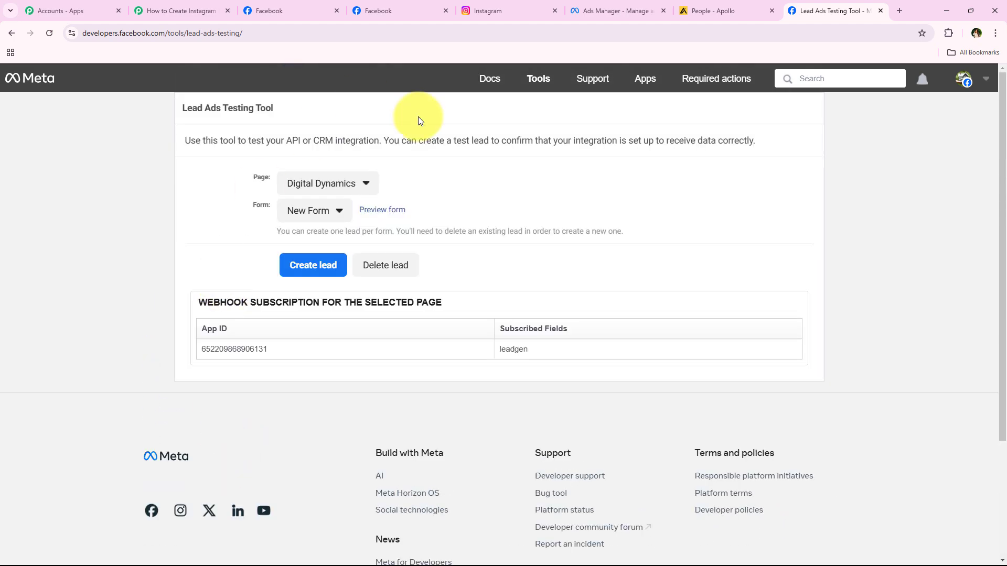
pyautogui.click(291, 212)
# Preview New Form and answer Content Creation and Afternoon (12 PM - 5 PM).
pyautogui.click(288, 231)
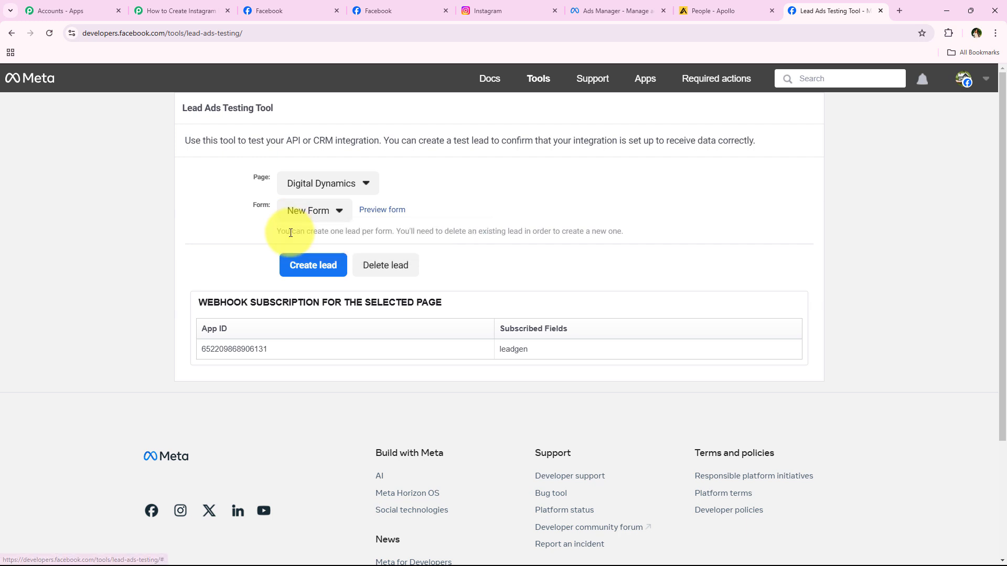
pyautogui.click(381, 215)
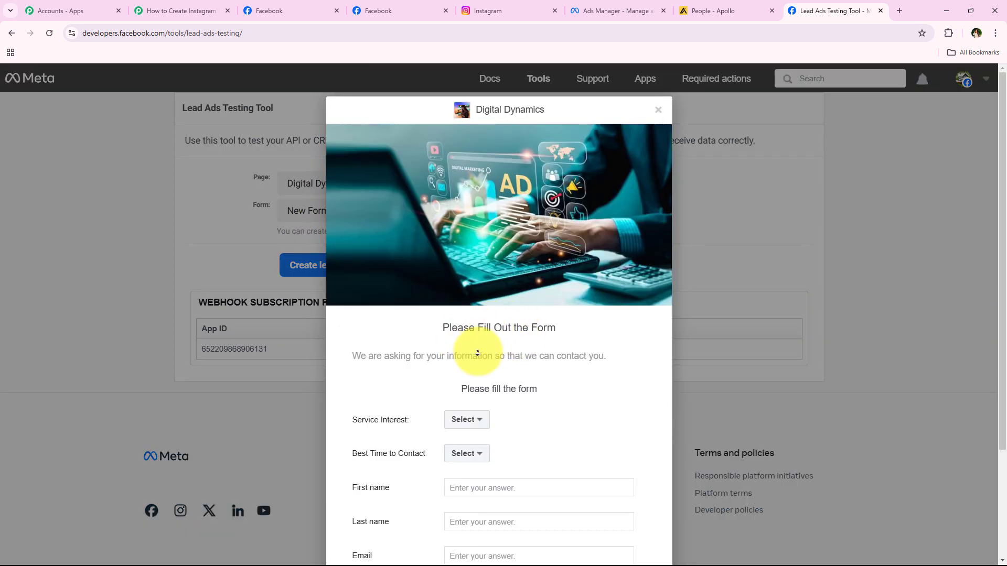
pyautogui.scroll(-2, 434, 385)
pyautogui.scroll(-2, 435, 384)
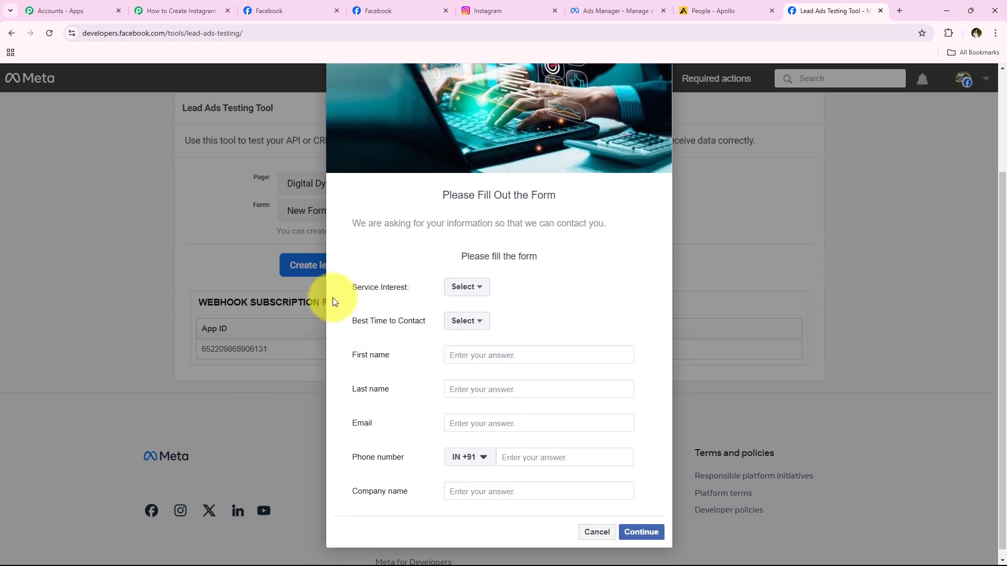
pyautogui.moveTo(340, 287); pyautogui.dragTo(464, 287)
pyautogui.click(464, 286)
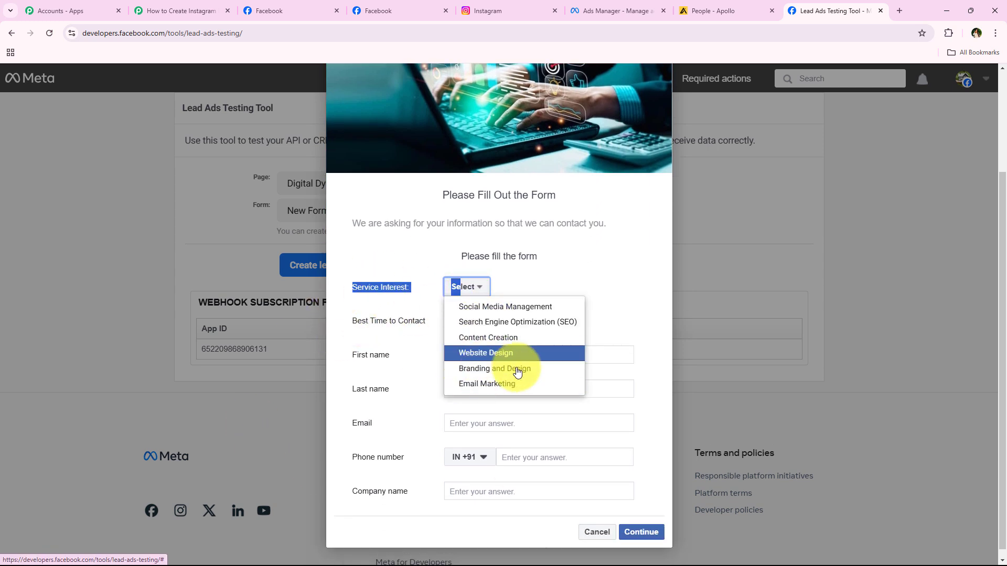
pyautogui.click(498, 339)
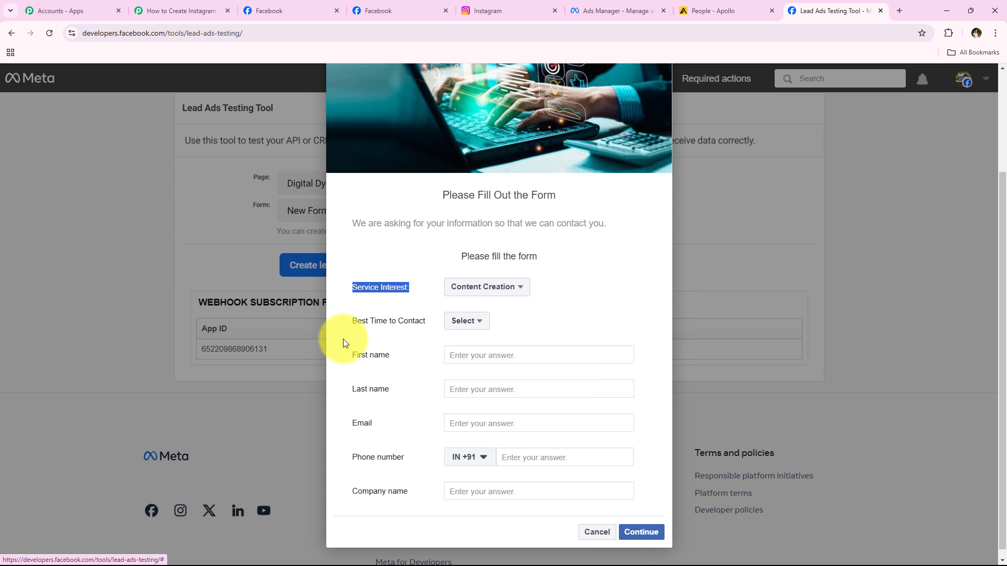
pyautogui.click(346, 344)
pyautogui.click(478, 322)
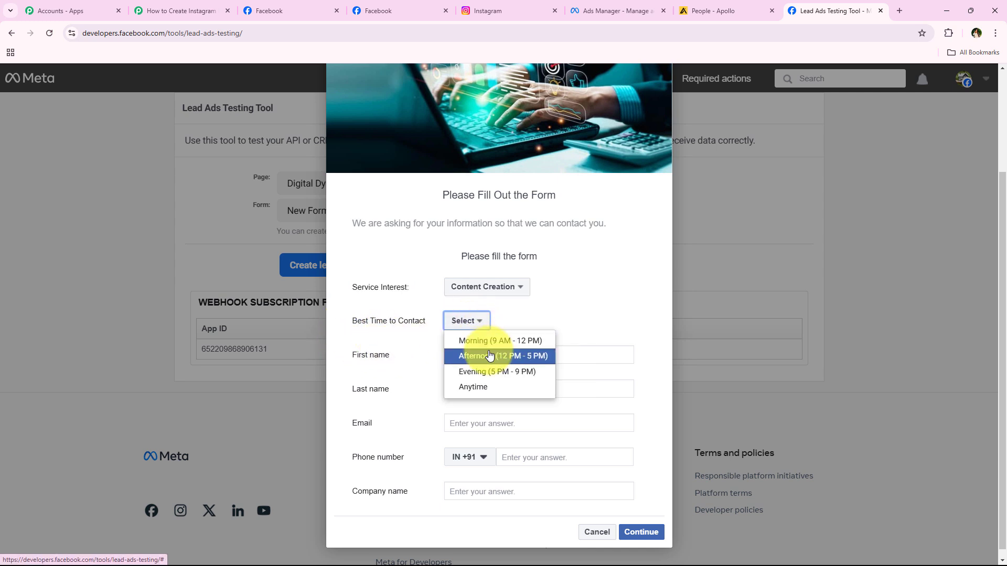
pyautogui.click(403, 357)
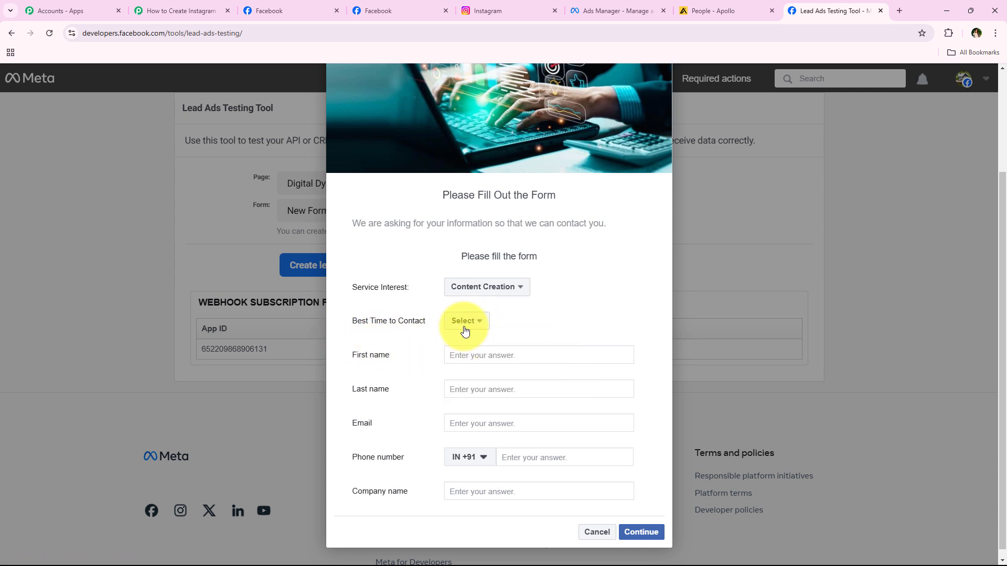
pyautogui.click(465, 324)
pyautogui.click(471, 356)
# Fill in the lead's name, email, phone and company, then submit the test lead.
pyautogui.click(471, 357)
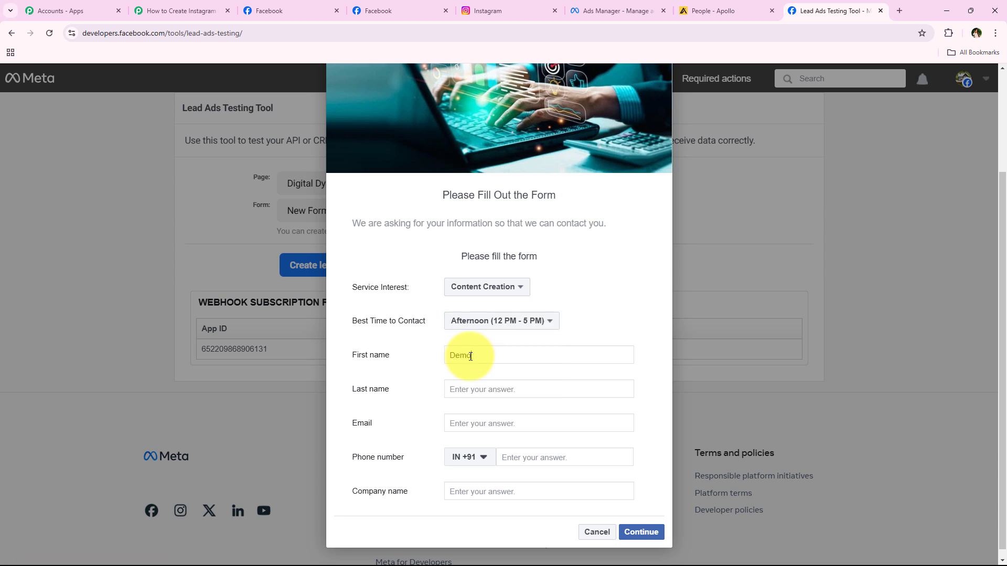
pyautogui.click(482, 392)
pyautogui.write('Lead')
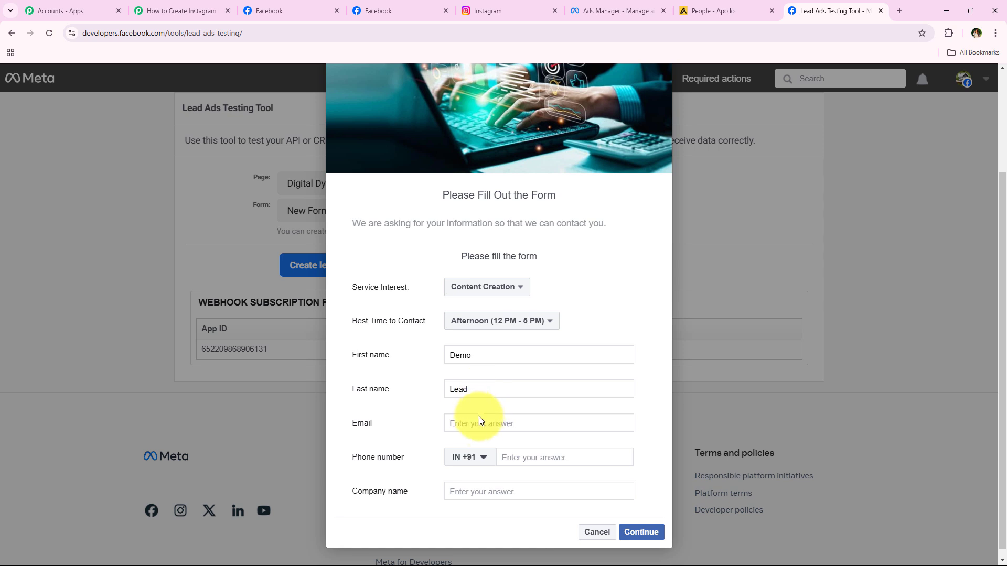
pyautogui.click(481, 423)
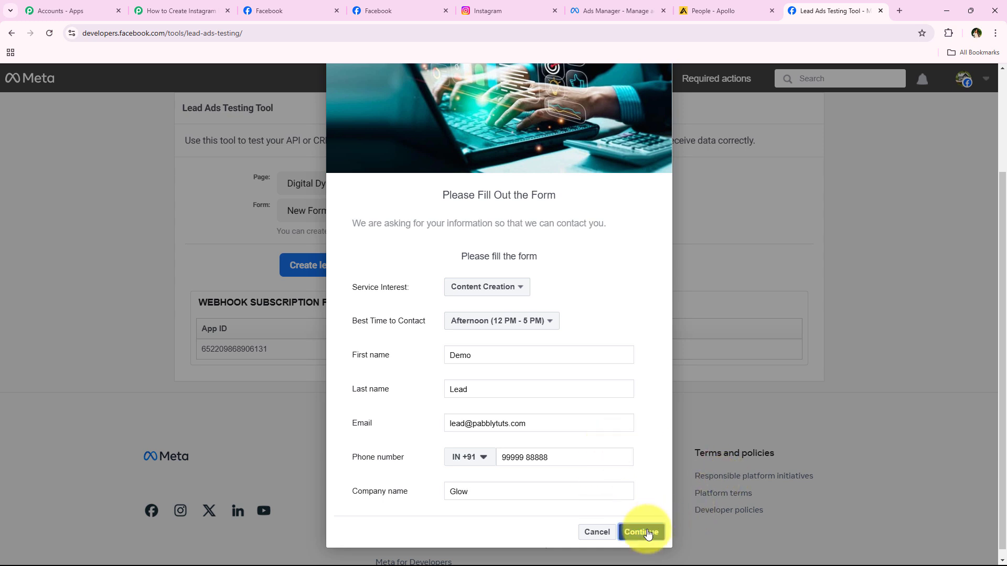
pyautogui.click(642, 531)
pyautogui.click(645, 418)
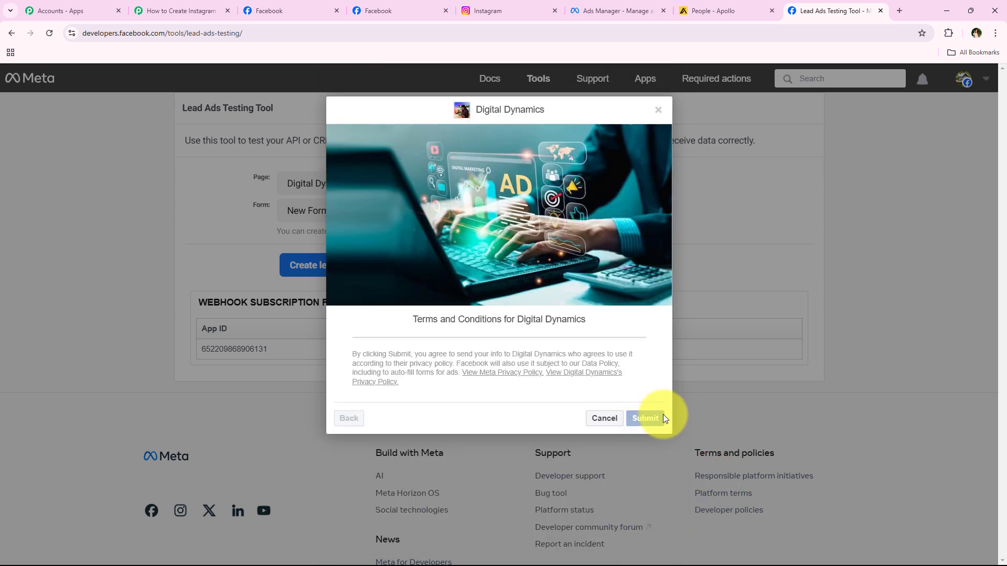
pyautogui.click(589, 437)
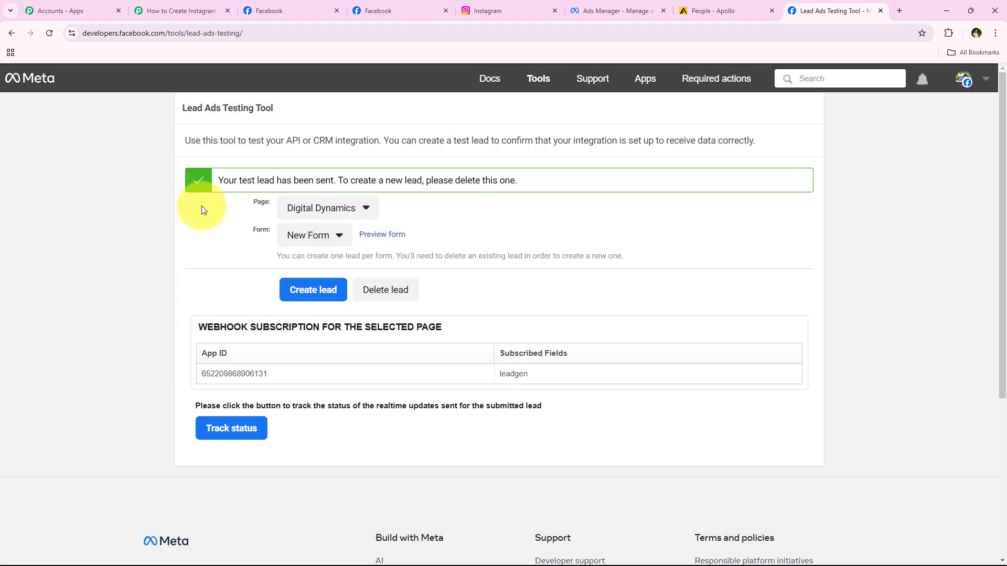
pyautogui.moveTo(212, 180); pyautogui.dragTo(337, 181)
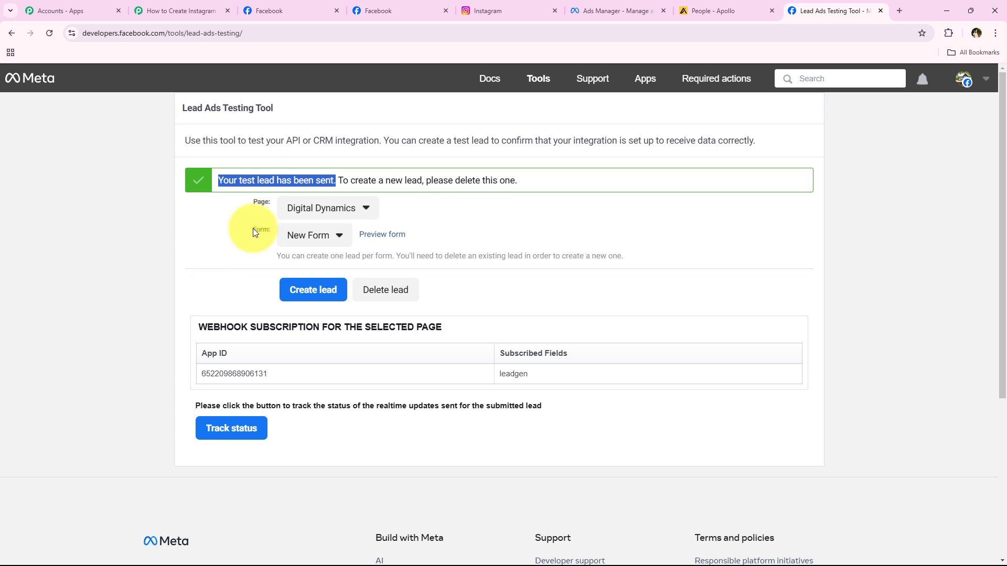
pyautogui.click(205, 210)
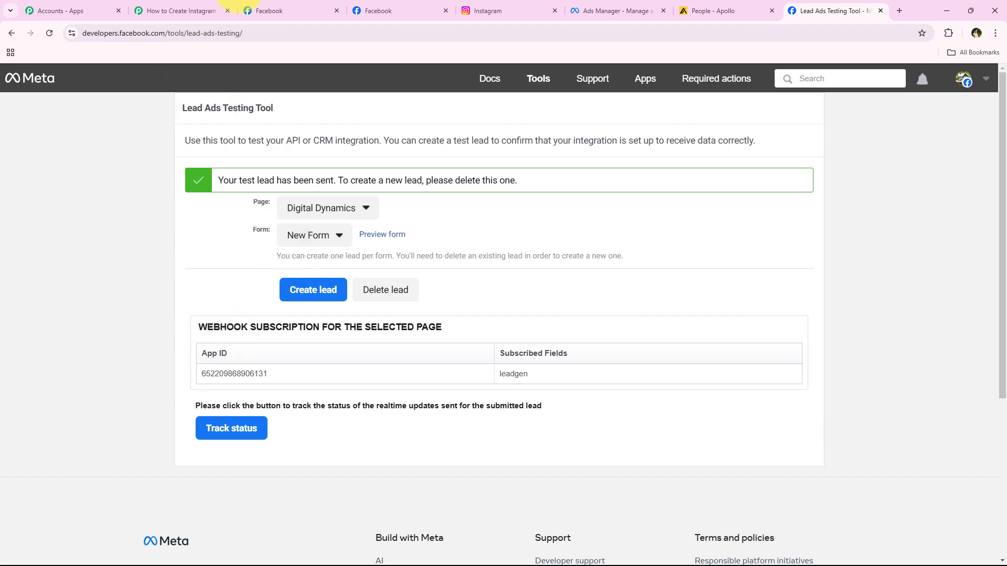
pyautogui.click(210, 10)
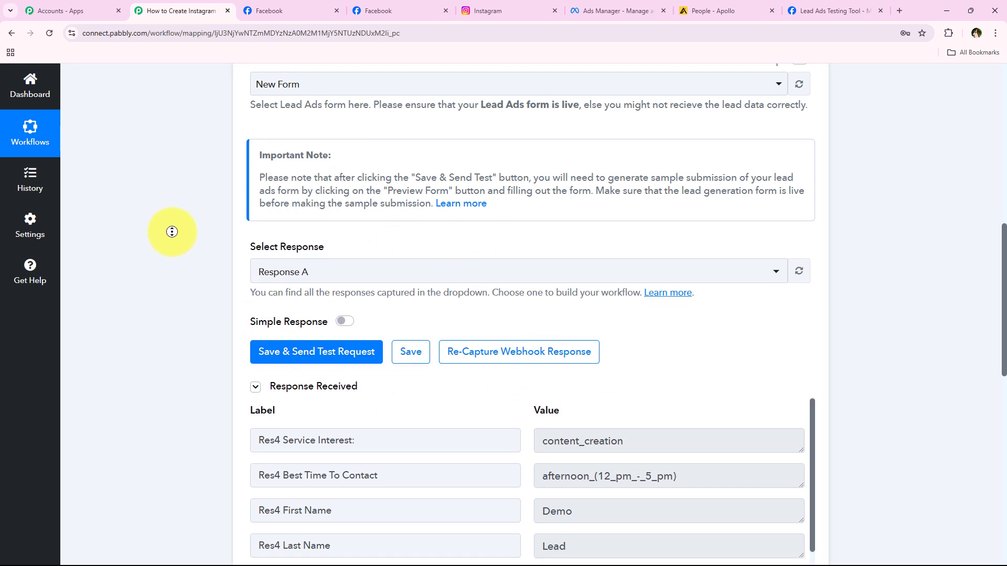
# Review the captured service interest, best time, name, email, phone and company, then collapse the trigger.
pyautogui.scroll(-4, 172, 232)
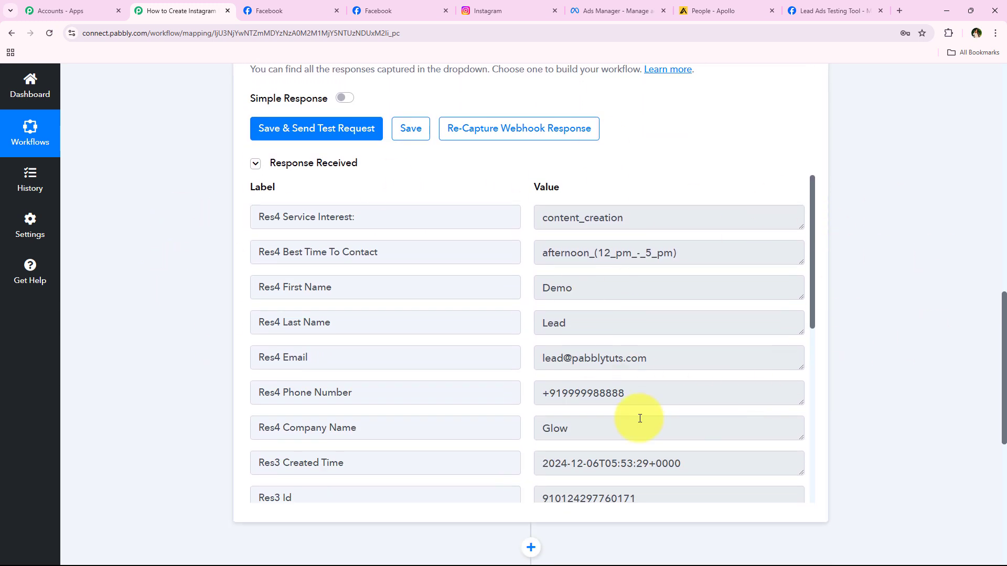
pyautogui.moveTo(697, 219); pyautogui.dragTo(466, 251)
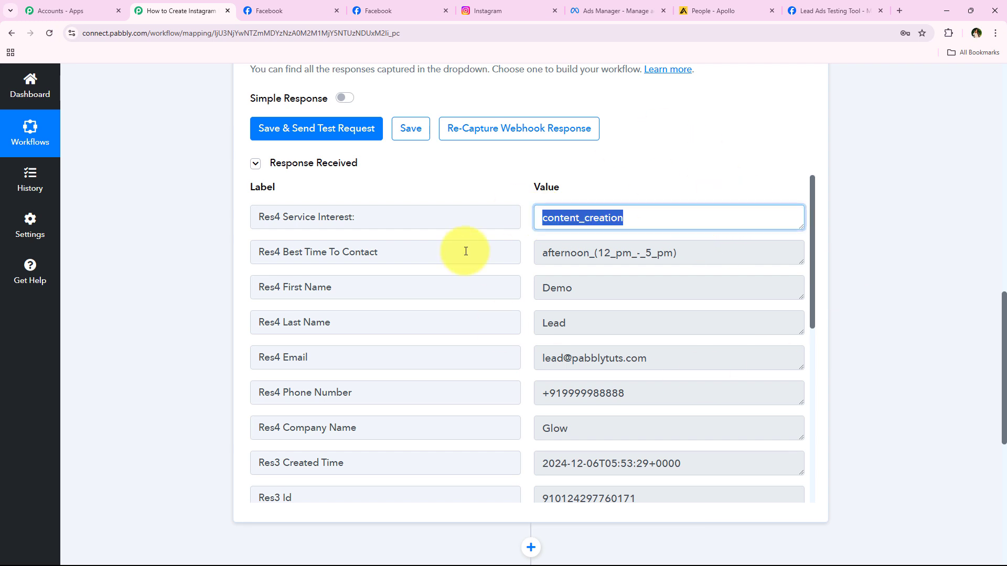
pyautogui.moveTo(735, 253); pyautogui.dragTo(385, 253)
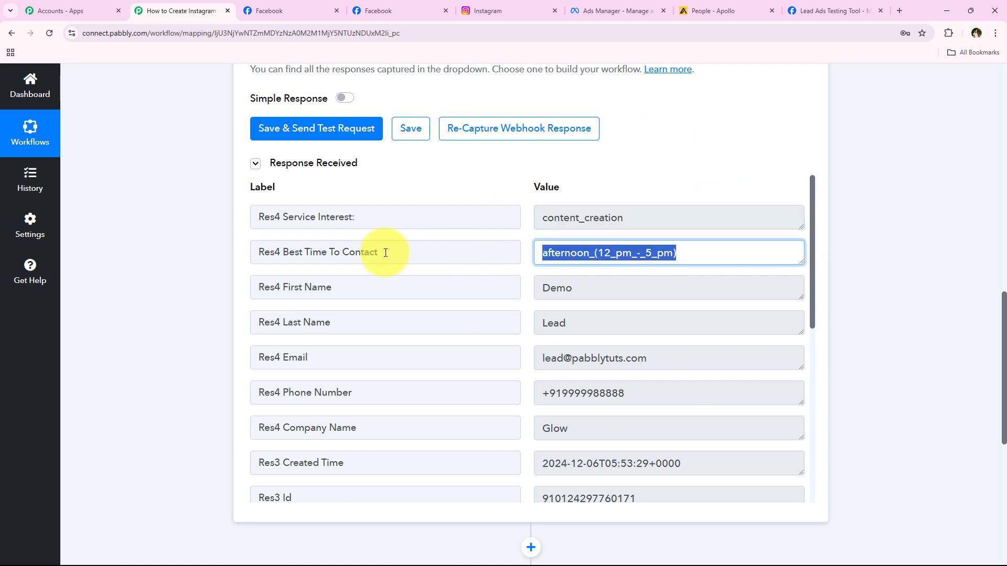
pyautogui.moveTo(656, 287); pyautogui.dragTo(556, 290)
pyautogui.moveTo(629, 324); pyautogui.dragTo(305, 328)
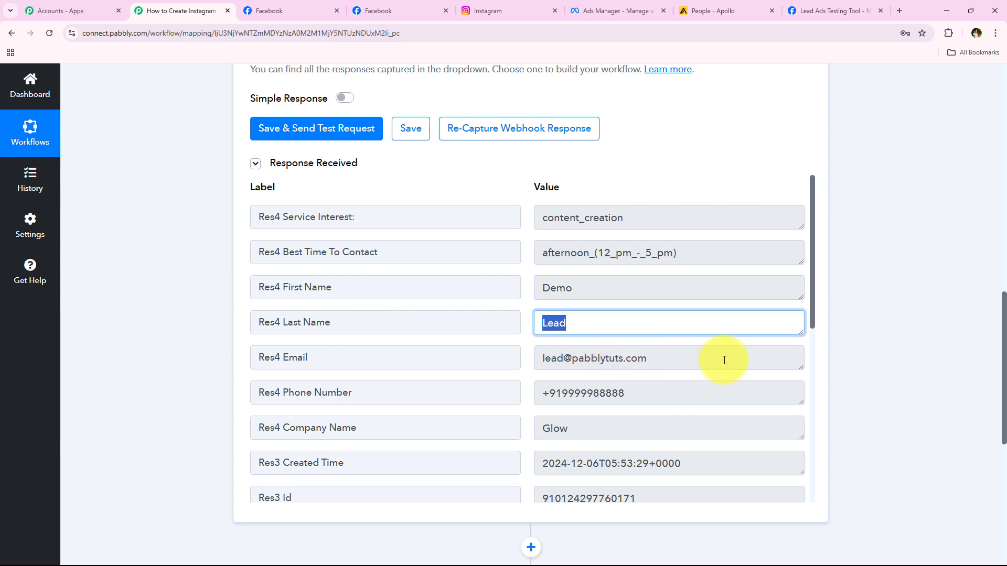
pyautogui.moveTo(724, 361); pyautogui.dragTo(265, 426)
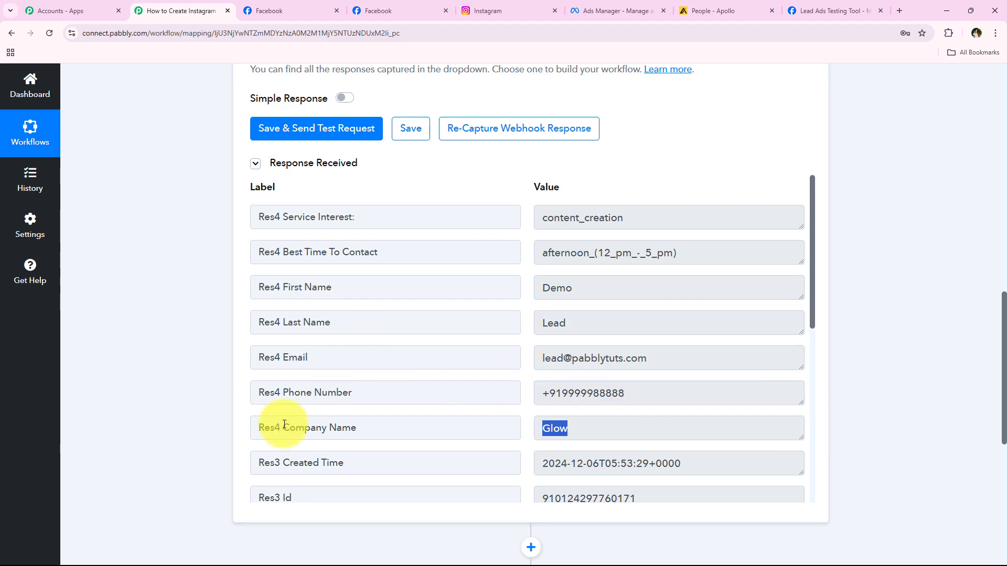
pyautogui.click(91, 385)
pyautogui.middleClick(127, 397)
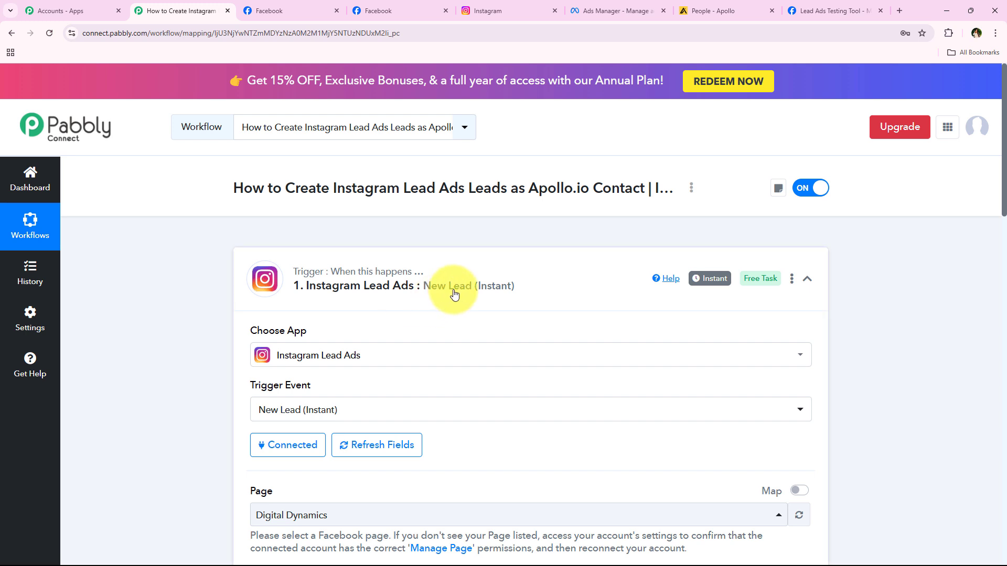
pyautogui.click(449, 289)
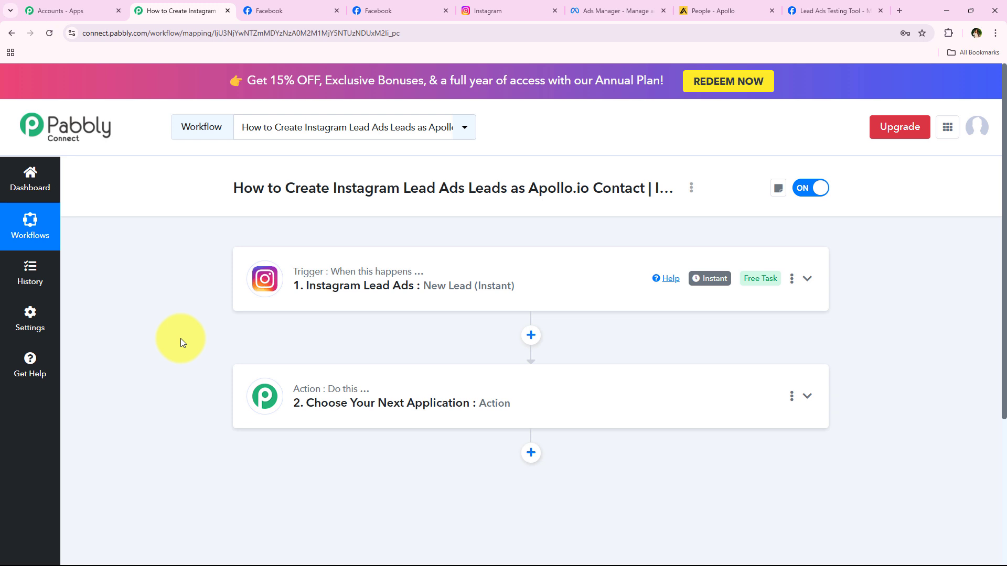
# Set step 2 to the Apollo app with the Create Contact action event.
pyautogui.moveTo(285, 188); pyautogui.dragTo(641, 206)
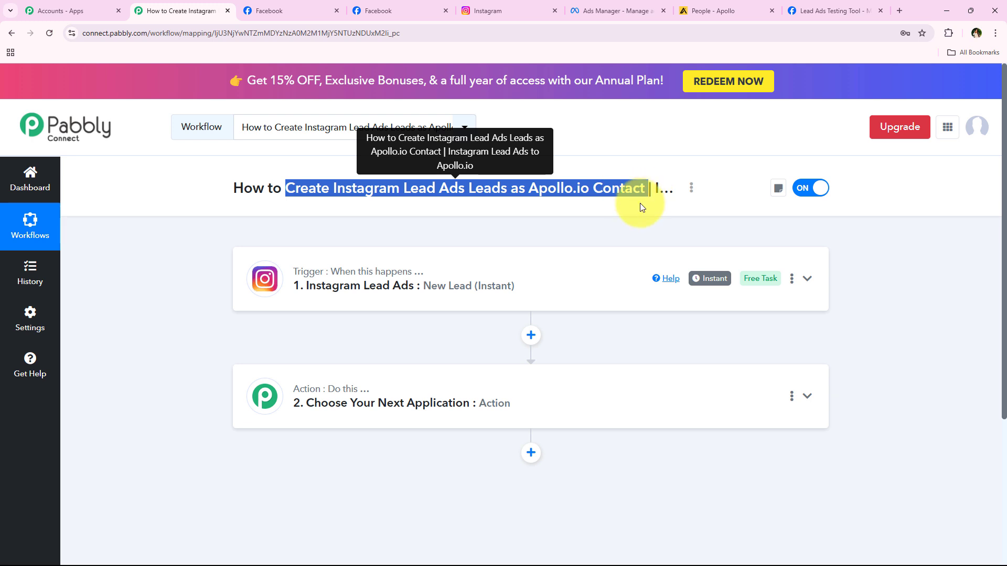
pyautogui.click(205, 345)
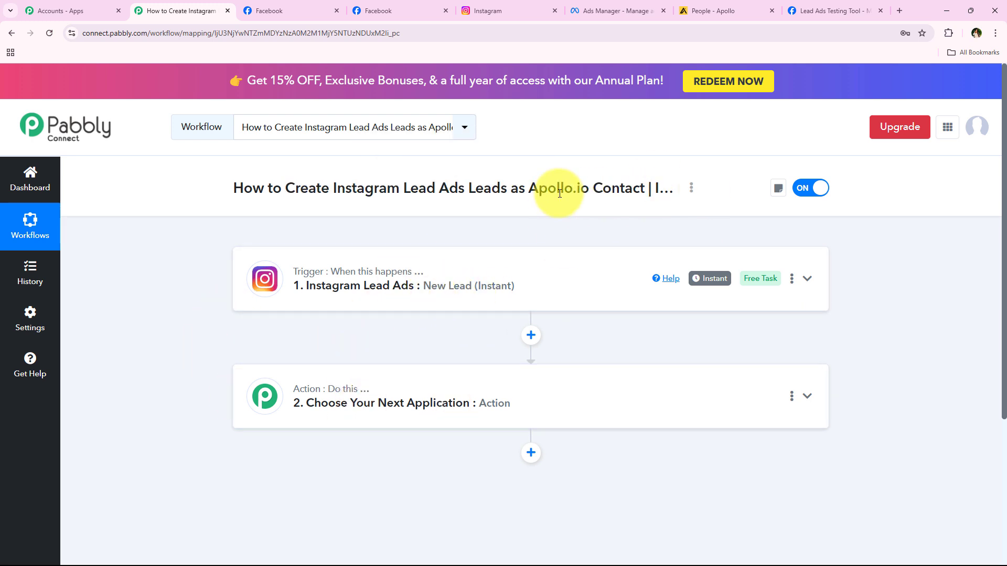
pyautogui.click(411, 402)
pyautogui.click(390, 291)
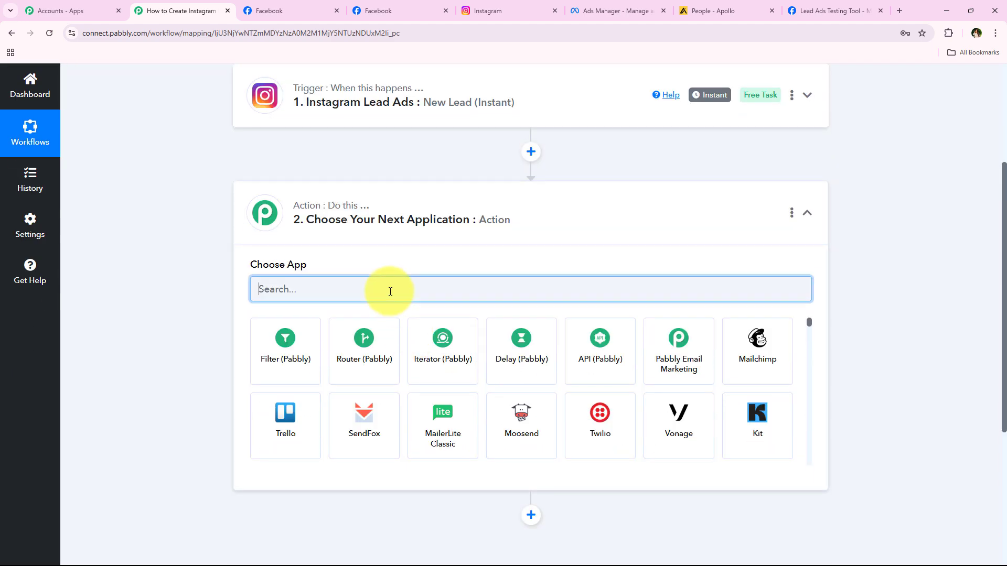
pyautogui.write('Apoll')
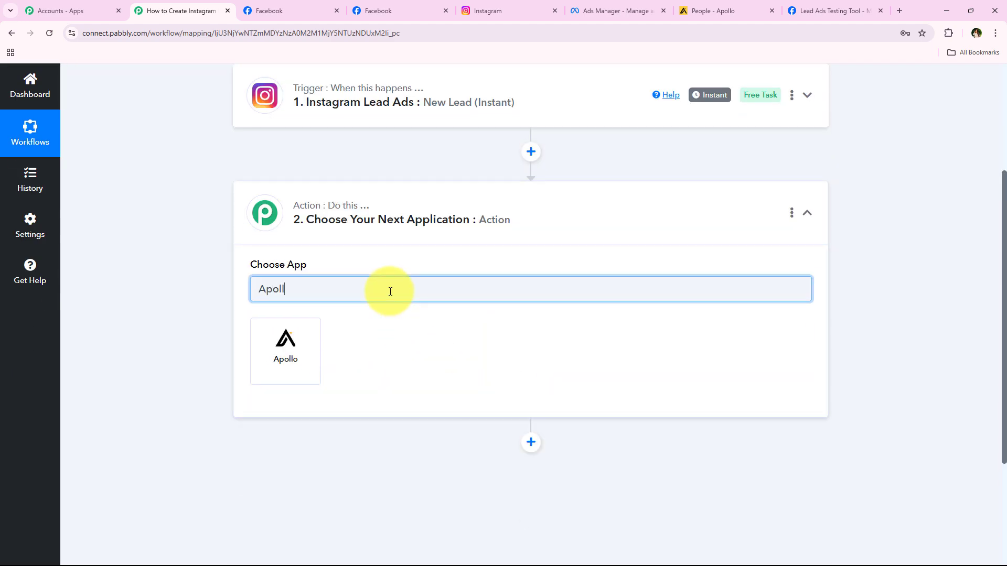
pyautogui.write('o')
pyautogui.click(279, 350)
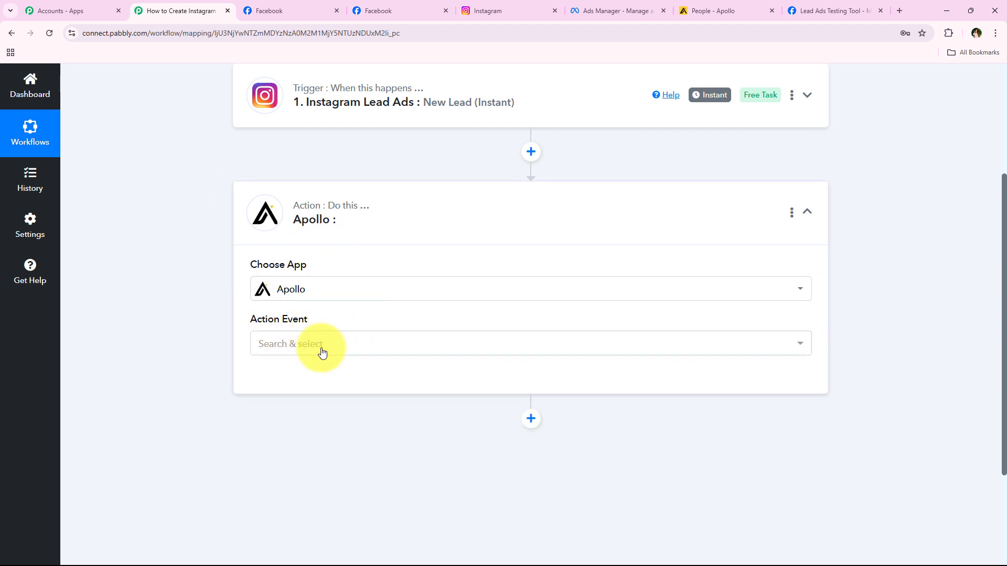
pyautogui.click(321, 346)
pyautogui.click(694, 184)
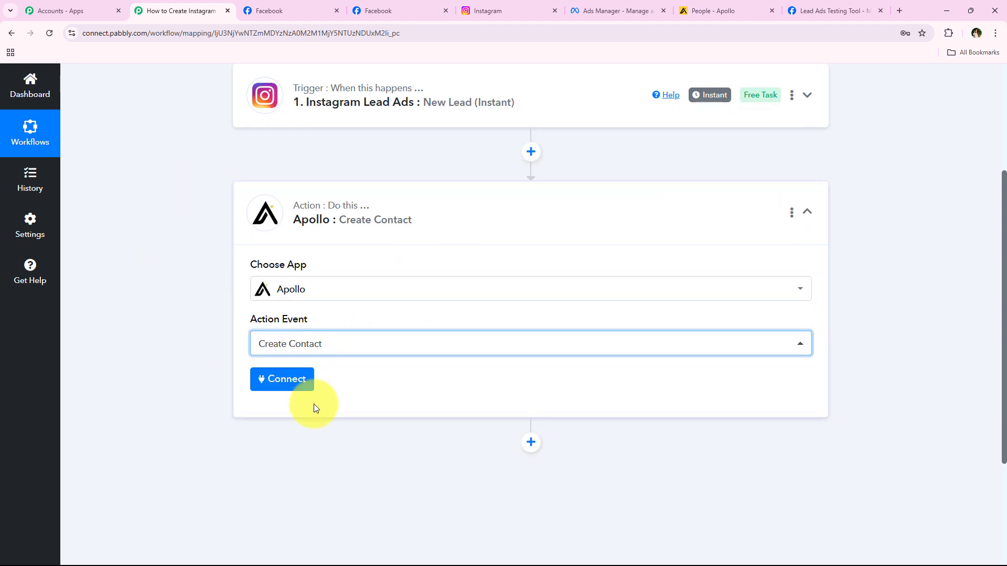
# Start adding a new Apollo connection, Apollo #4, instead of an existing one.
pyautogui.click(265, 383)
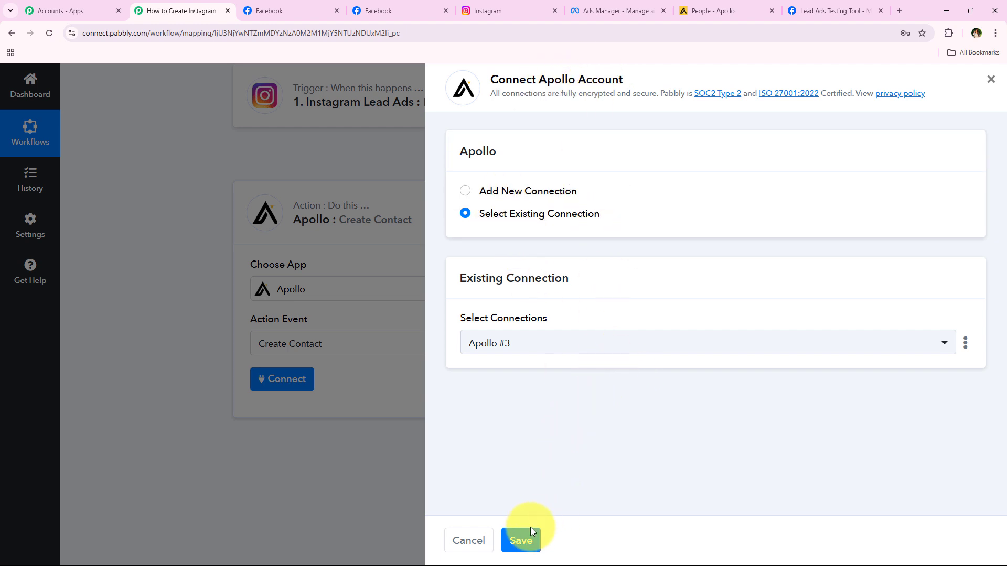
pyautogui.click(536, 191)
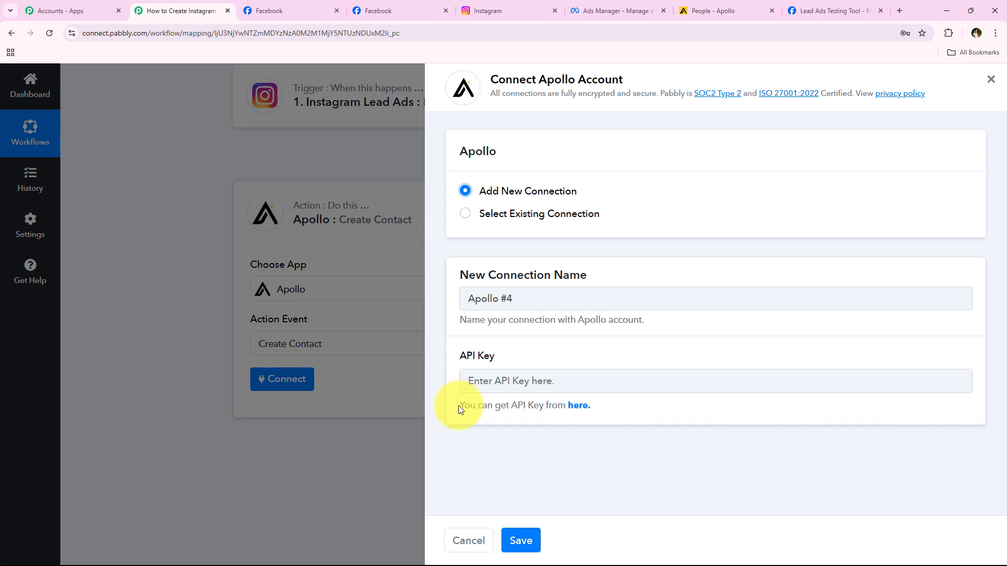
pyautogui.moveTo(458, 405); pyautogui.dragTo(598, 414)
pyautogui.click(594, 417)
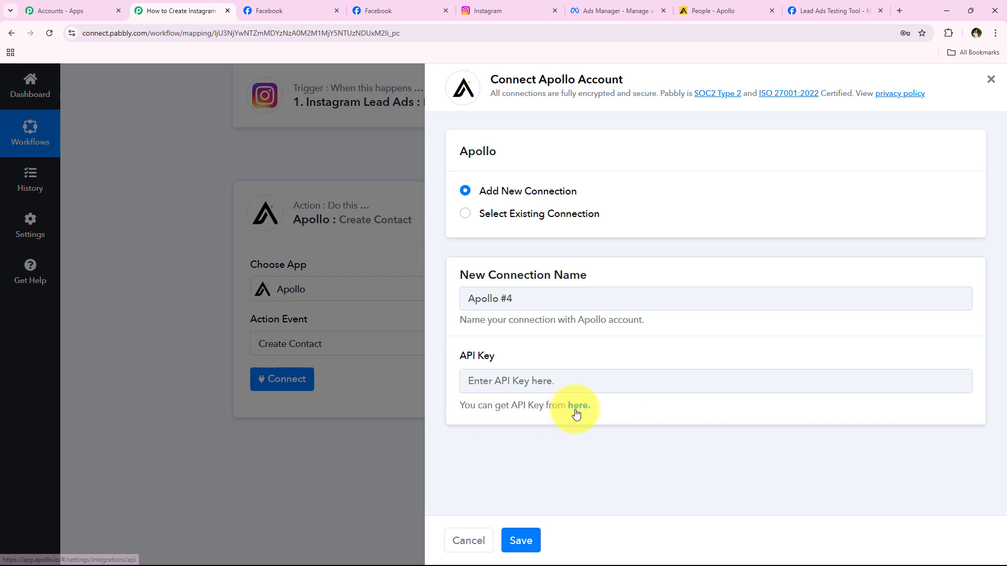
# Open the API keys list in Apollo's Developer Portal.
pyautogui.click(577, 414)
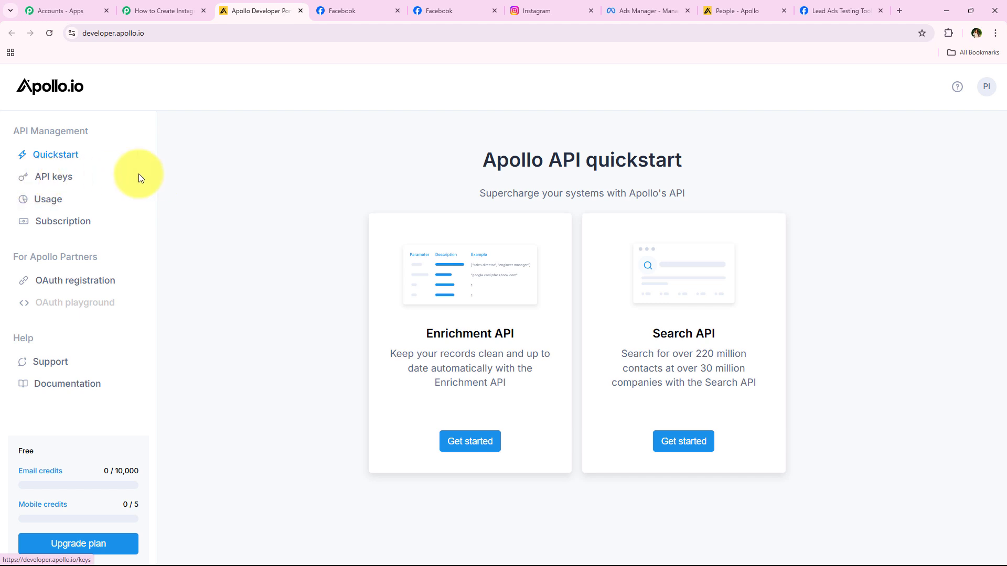
pyautogui.click(54, 178)
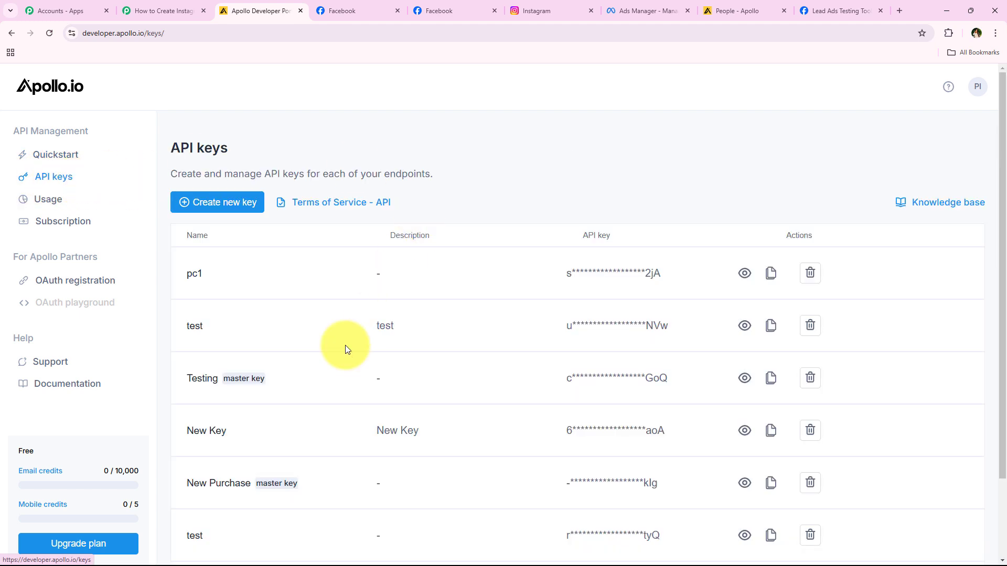
pyautogui.scroll(-2, 456, 94)
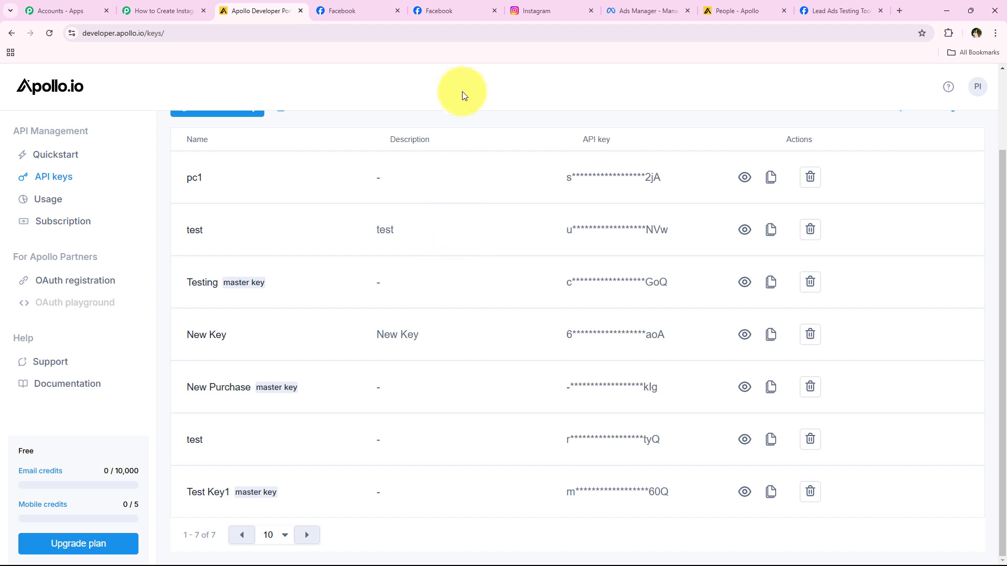
pyautogui.scroll(2, 474, 178)
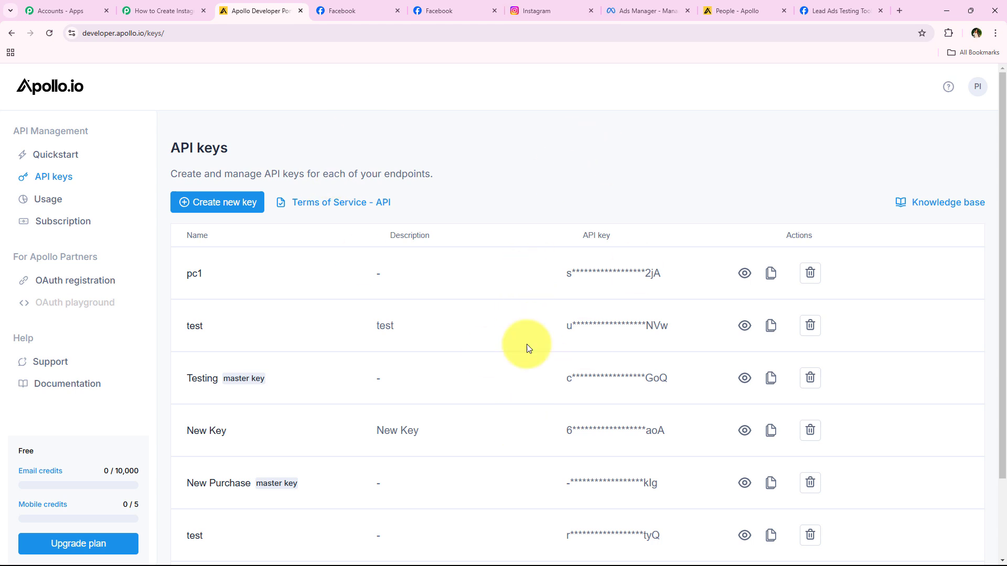
# Name a new key 'Instagram Lead ADs' and allow only api/v1/contacts/create.
pyautogui.click(225, 203)
pyautogui.doubleClick(275, 229)
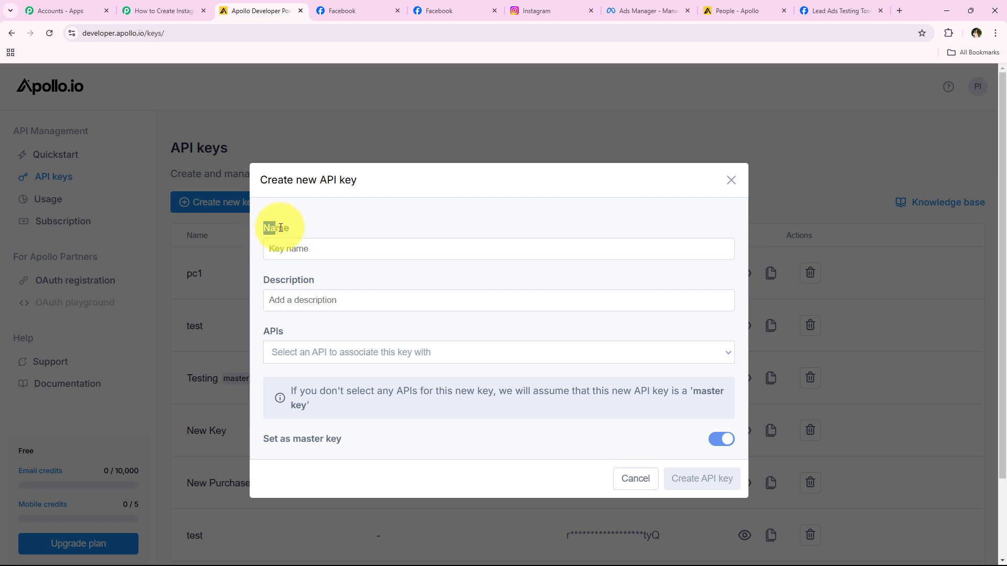
pyautogui.click(285, 257)
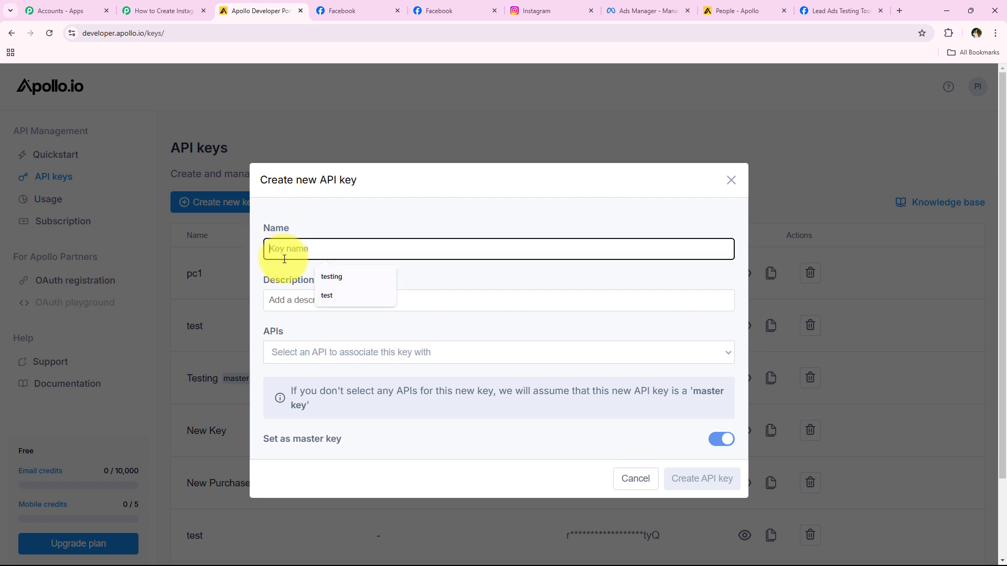
pyautogui.write('Inst')
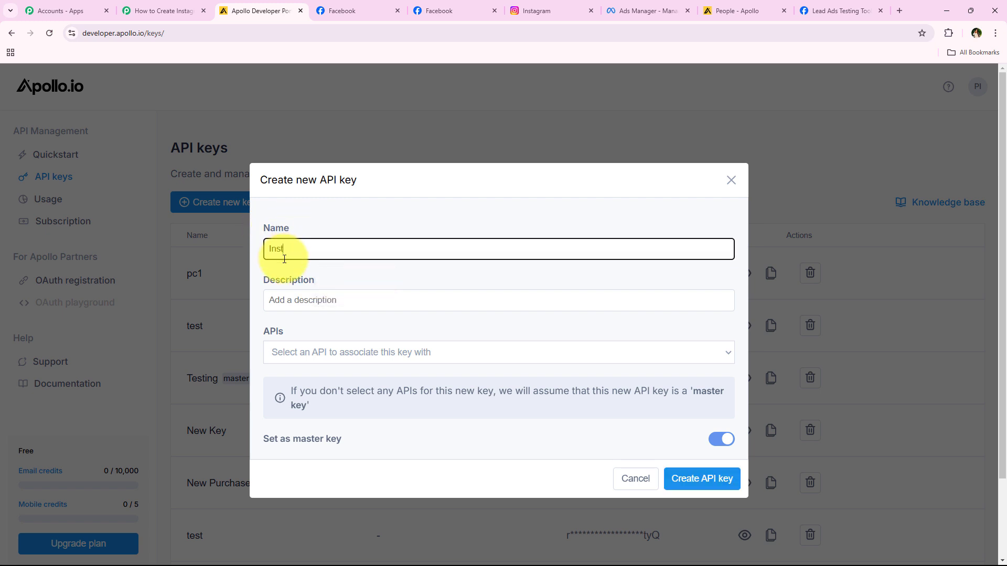
pyautogui.write('agram Lead ADs')
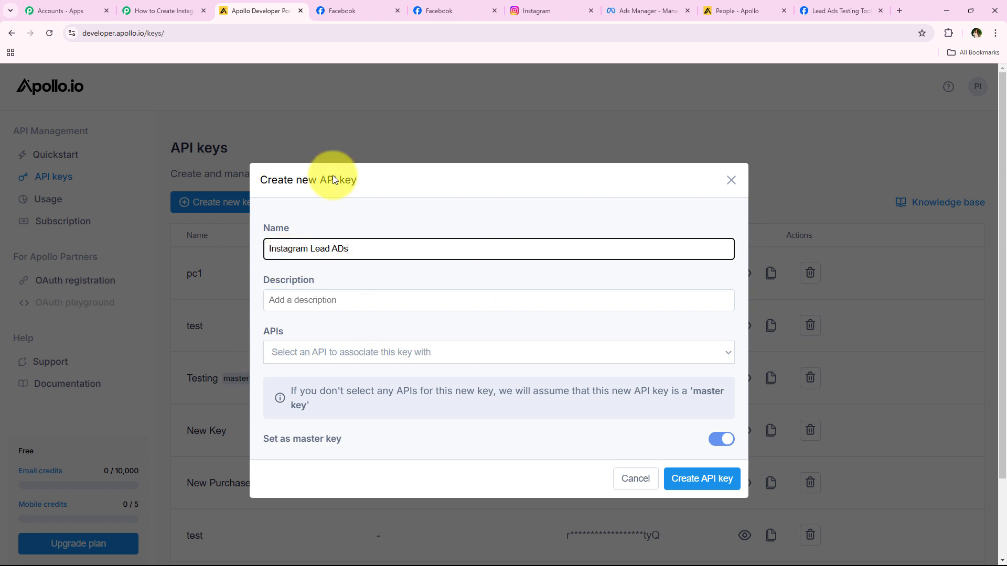
pyautogui.click(292, 300)
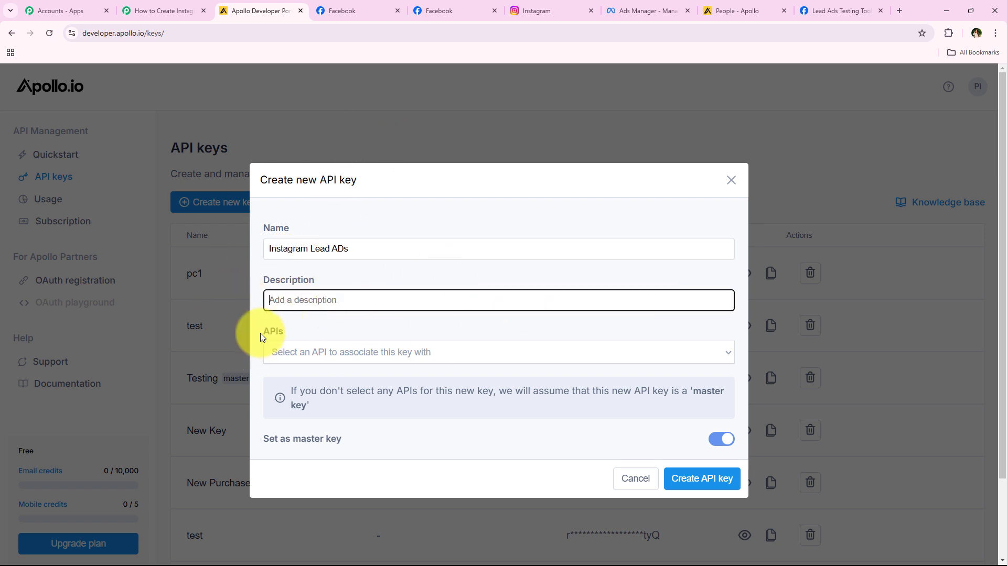
pyautogui.moveTo(260, 333); pyautogui.dragTo(309, 347)
pyautogui.click(373, 359)
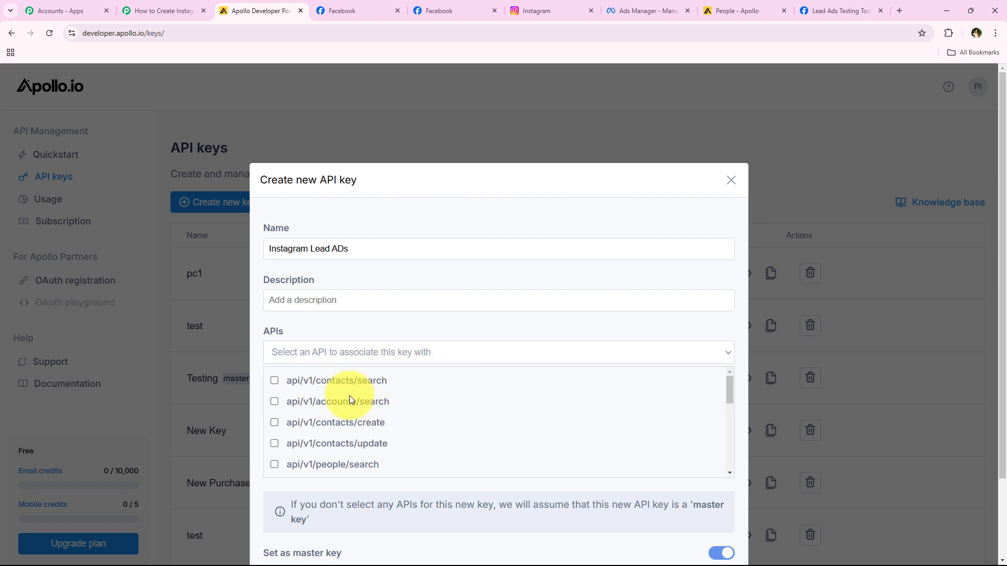
pyautogui.click(291, 423)
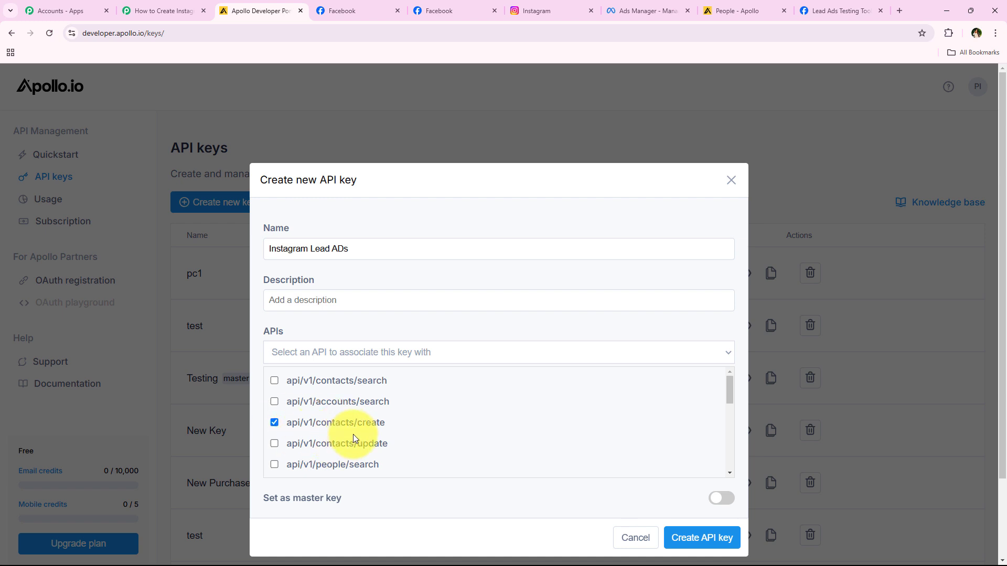
# Create the Instagram Lead ADs API key and copy it.
pyautogui.click(707, 542)
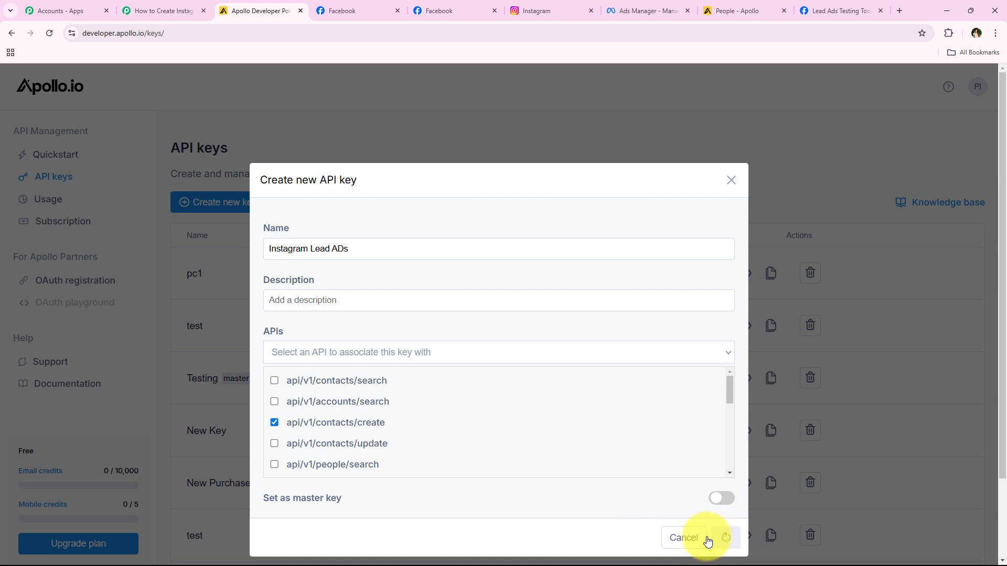
pyautogui.scroll(-3, 303, 426)
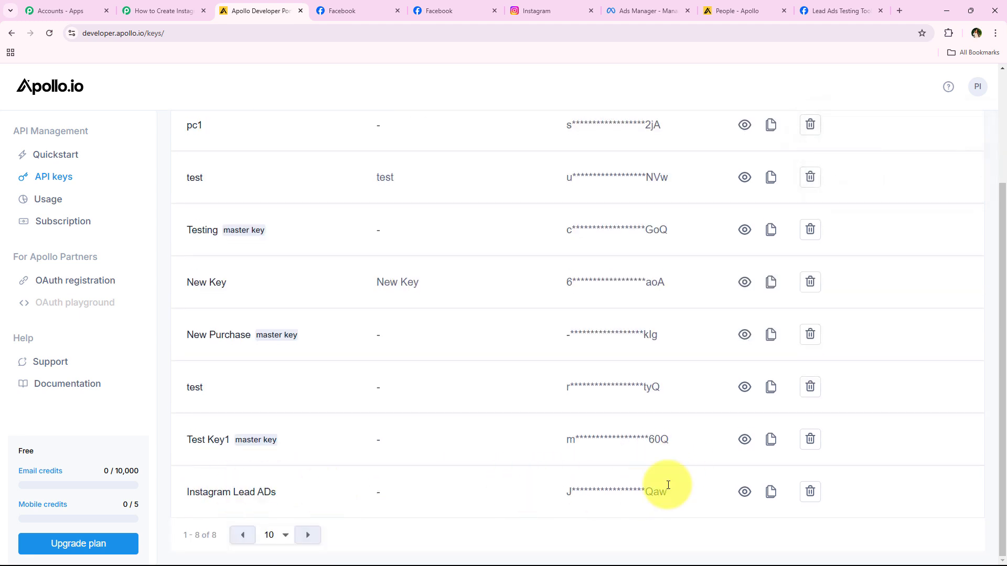
pyautogui.tripleClick(770, 498)
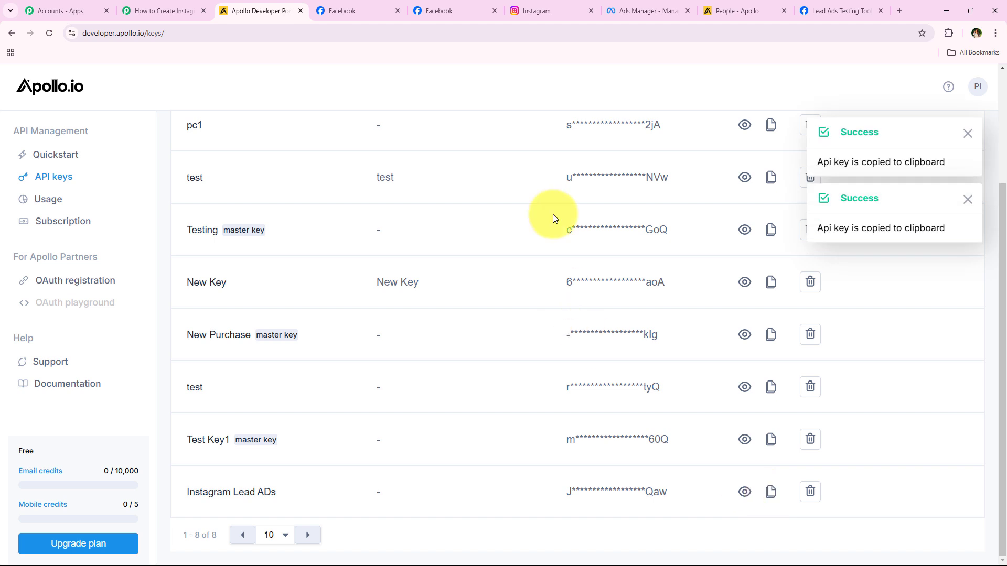
pyautogui.click(135, 10)
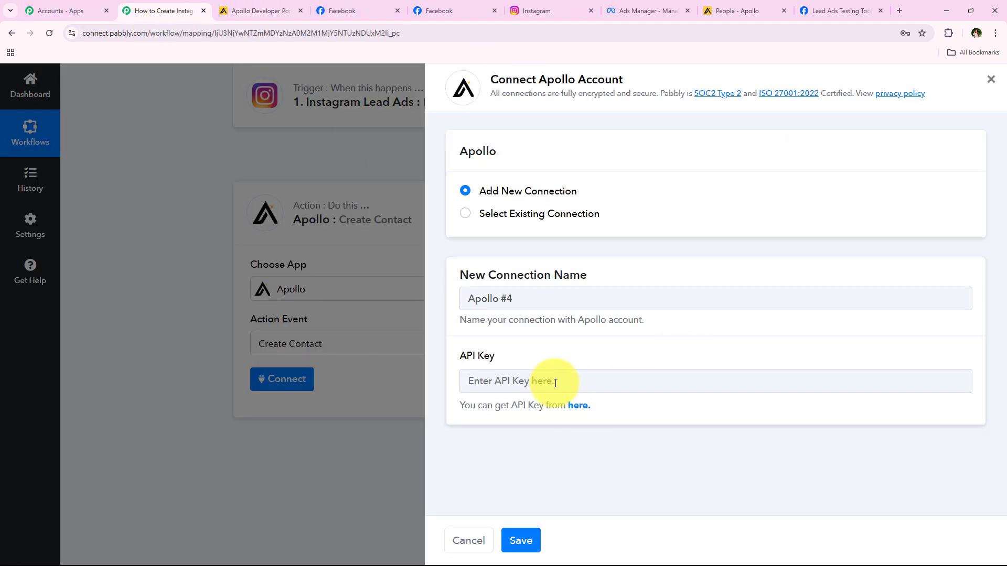
# Paste the Apollo API key into the connection's API Key field and save it.
pyautogui.click(554, 383)
pyautogui.rightClick(554, 381)
pyautogui.click(574, 264)
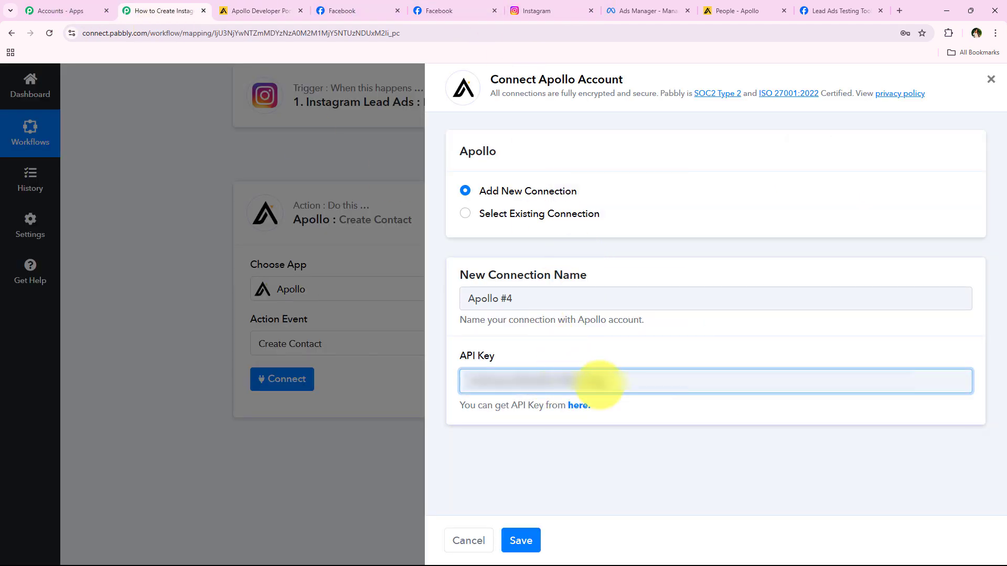
pyautogui.click(526, 545)
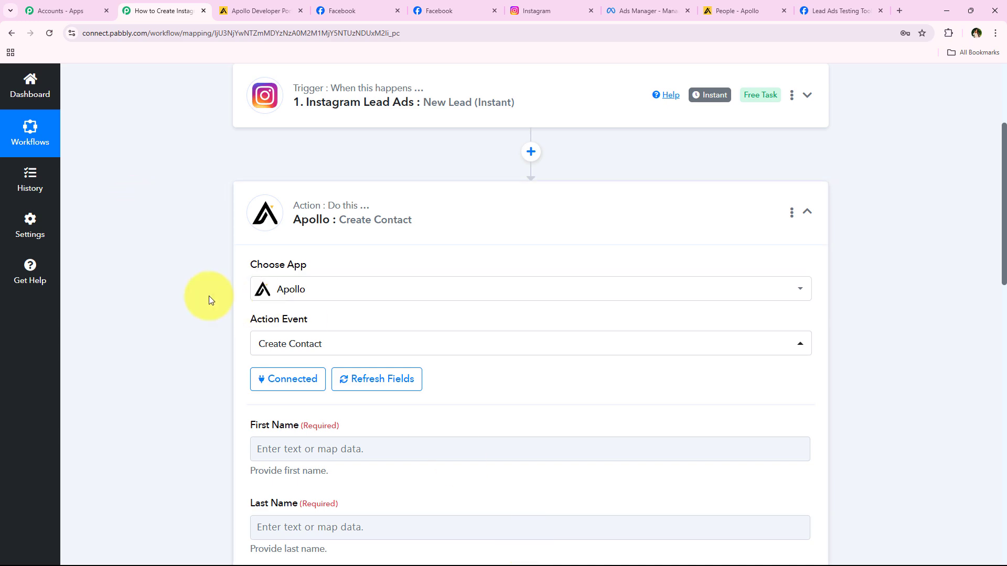
pyautogui.scroll(-5, 204, 367)
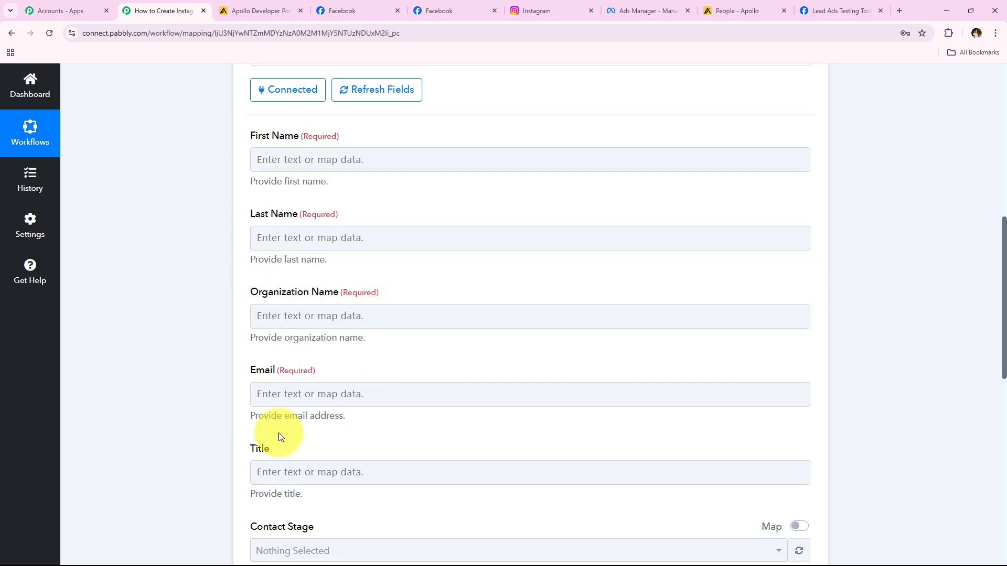
pyautogui.scroll(-1, 160, 391)
pyautogui.scroll(2, 160, 391)
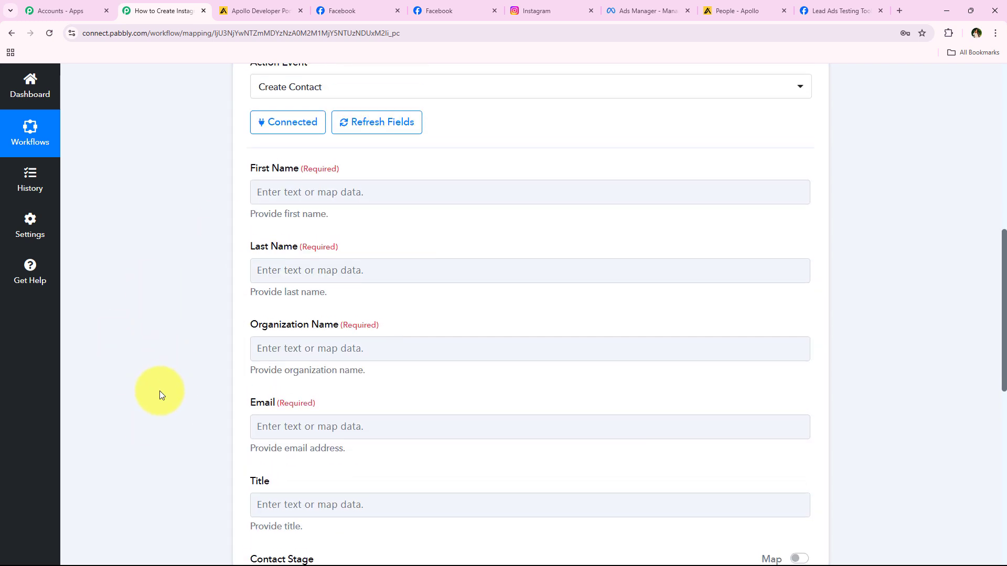
pyautogui.scroll(1, 159, 391)
# Bring up the available lead data for the First Name field.
pyautogui.click(256, 236)
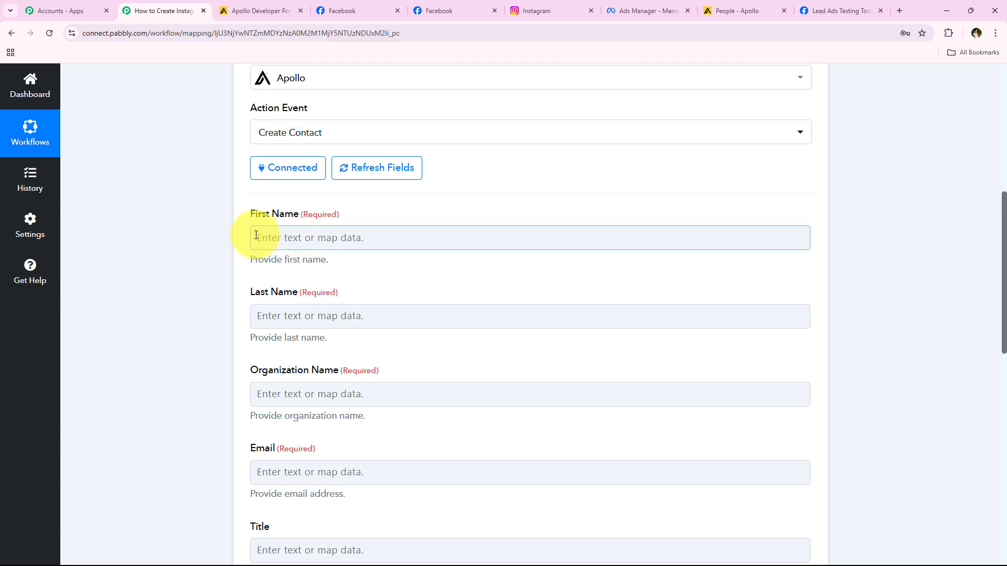
pyautogui.click(190, 304)
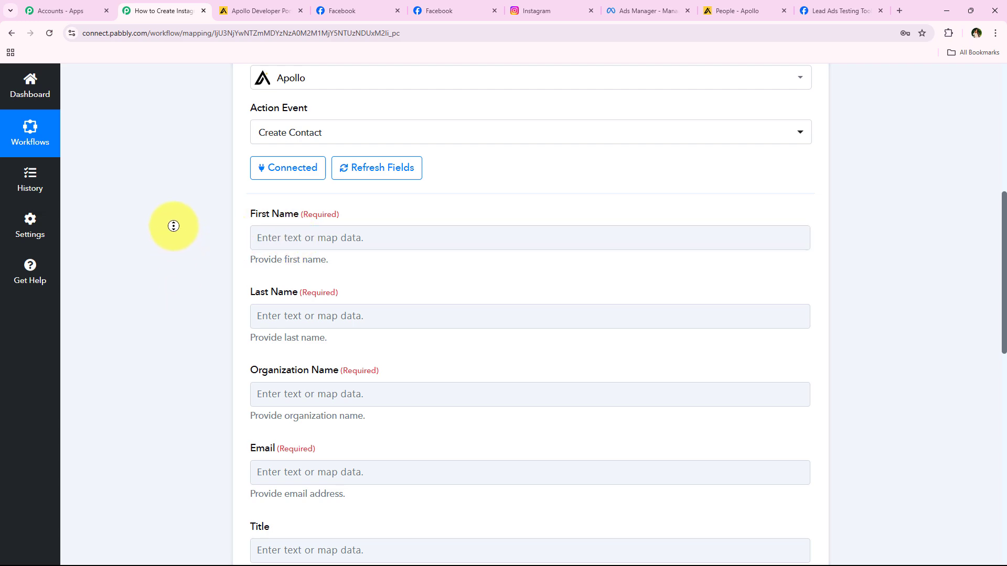
pyautogui.scroll(5, 188, 300)
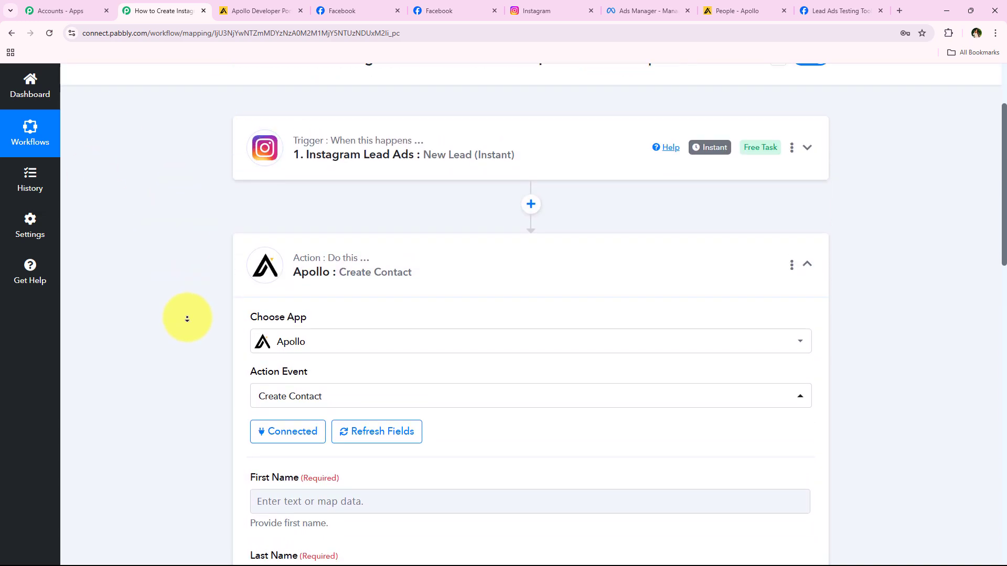
pyautogui.scroll(-8, 186, 317)
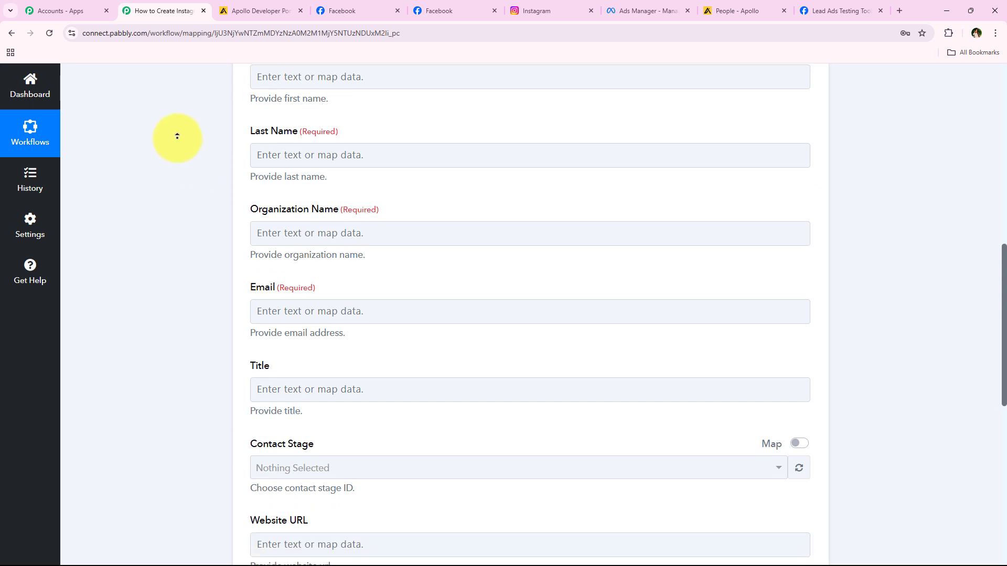
pyautogui.scroll(2, 178, 157)
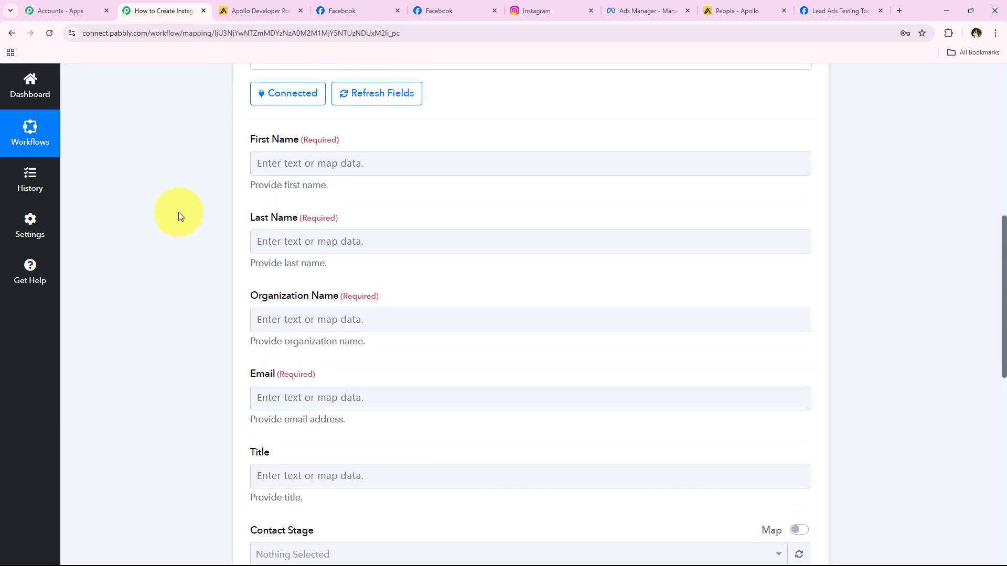
pyautogui.click(360, 163)
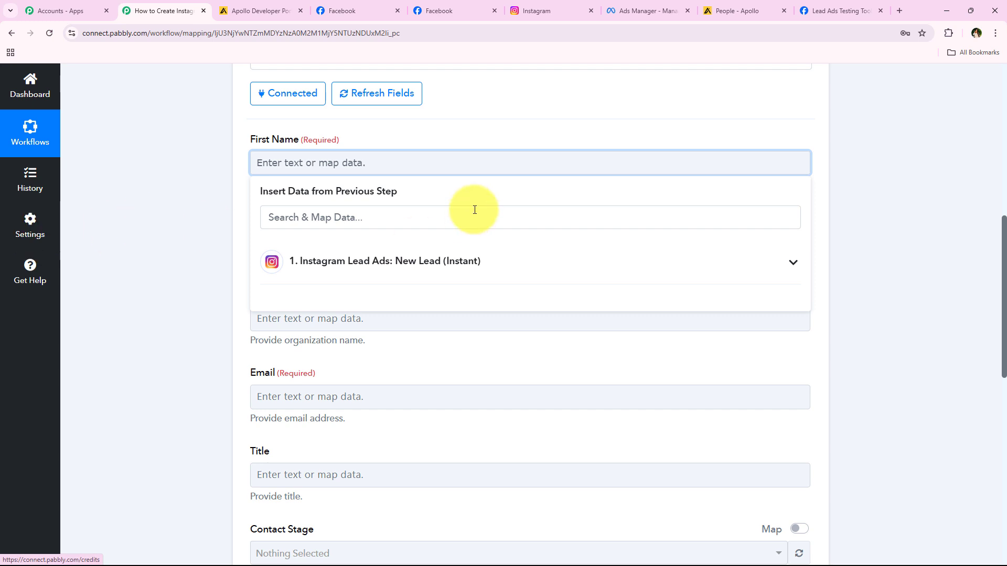
# Browse the Instagram lead's data fields in the First Name insert list.
pyautogui.click(531, 284)
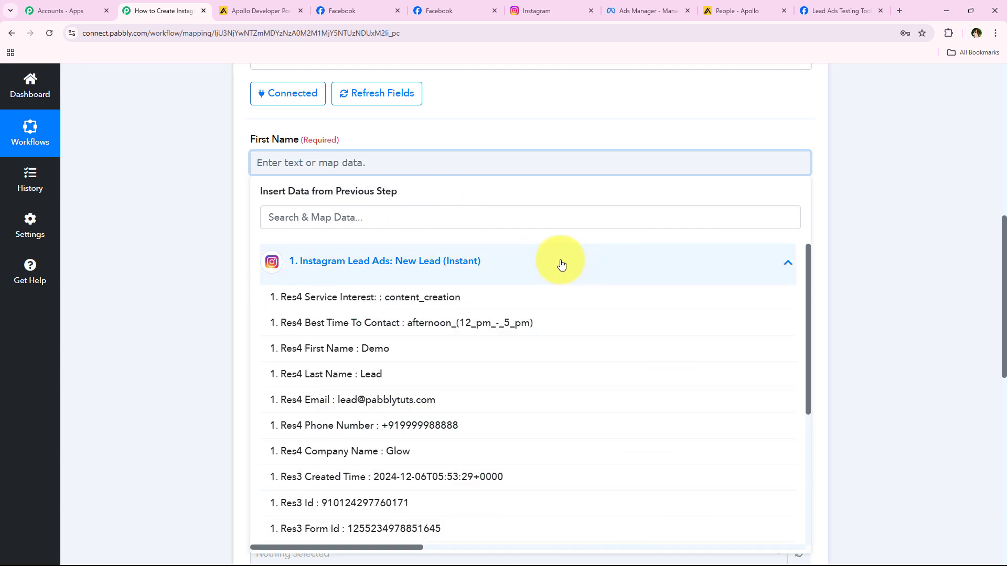
pyautogui.click(566, 278)
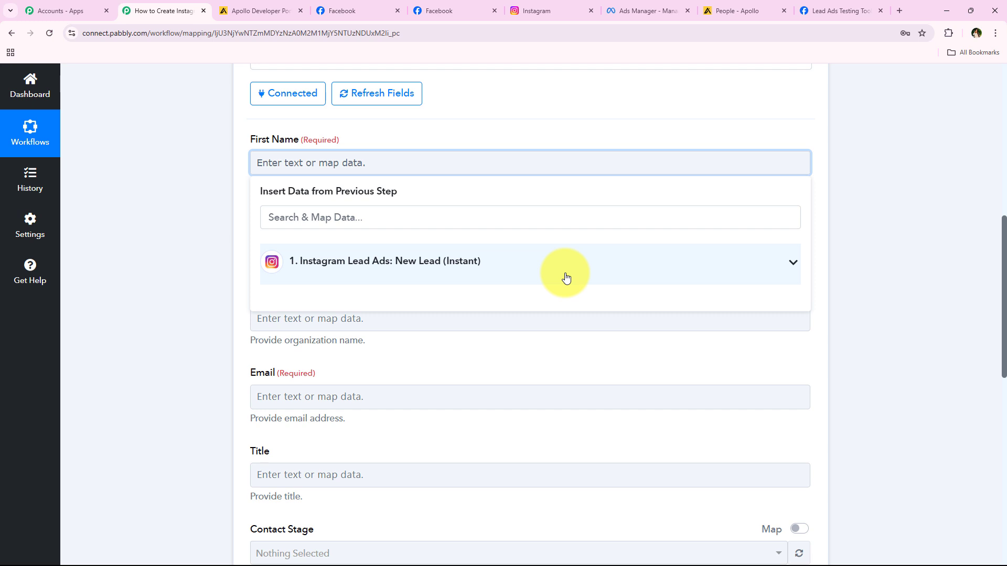
pyautogui.click(200, 225)
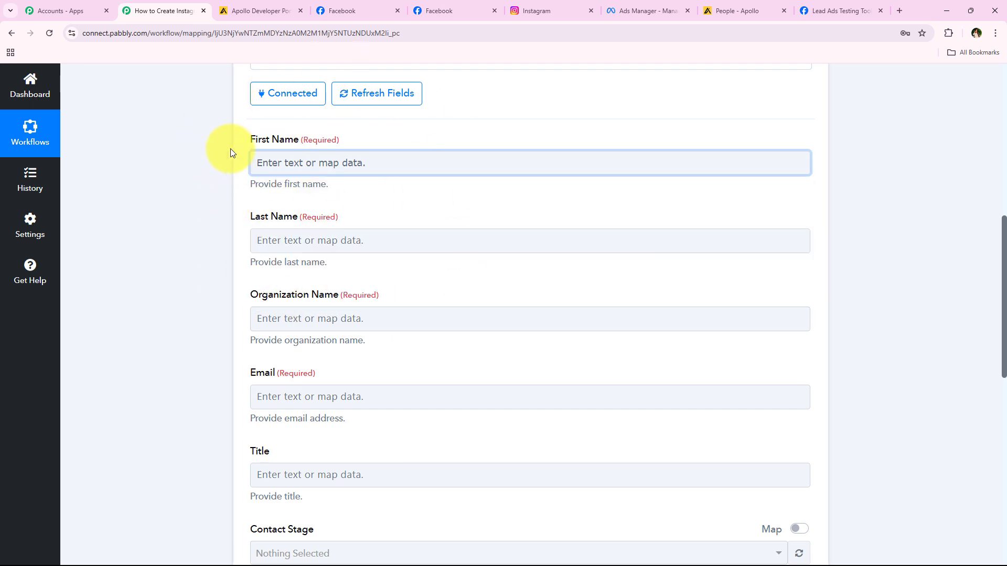
pyautogui.click(308, 164)
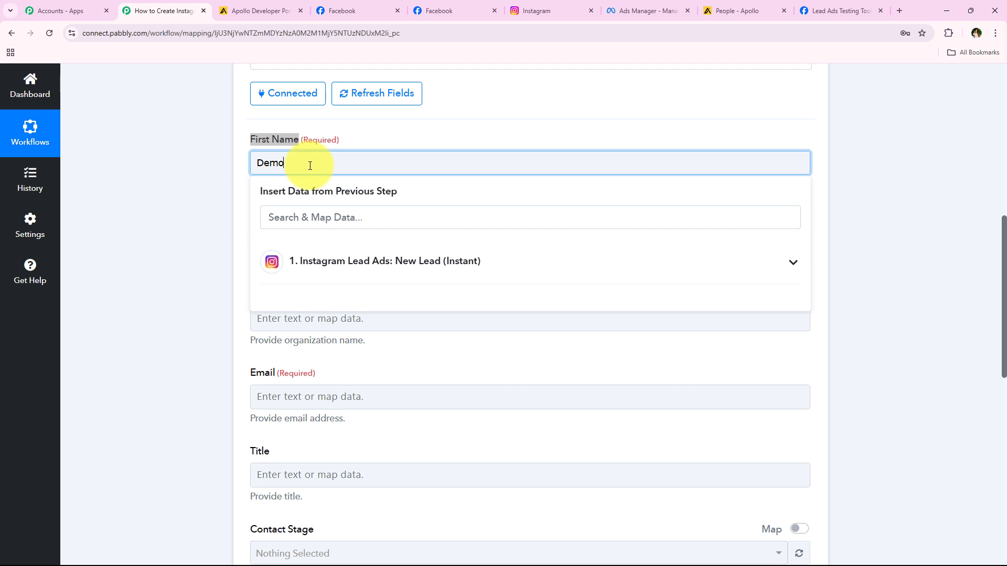
pyautogui.click(203, 149)
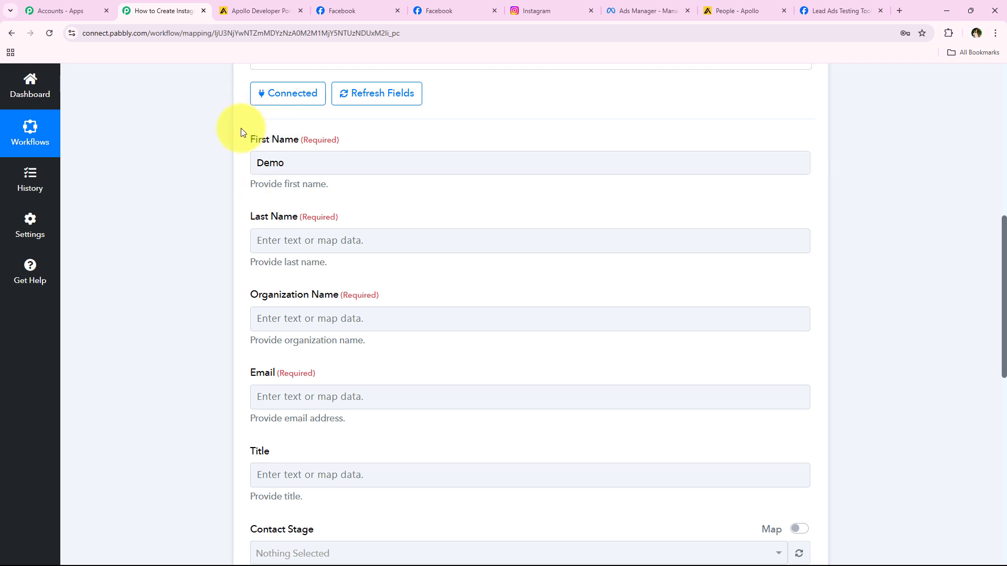
# Replace the Demo first name with the lead's First Name answer.
pyautogui.click(296, 162)
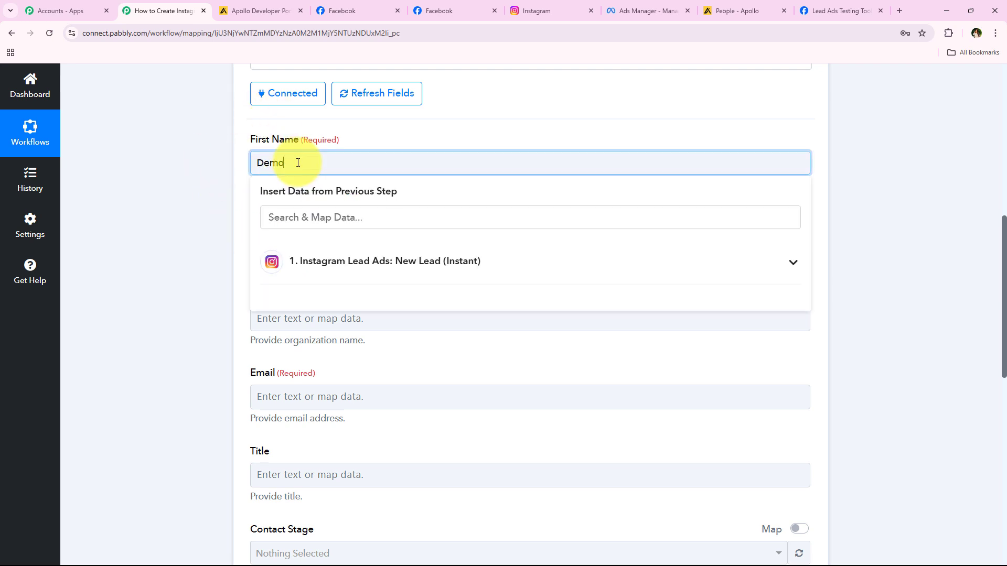
pyautogui.doubleClick(299, 160)
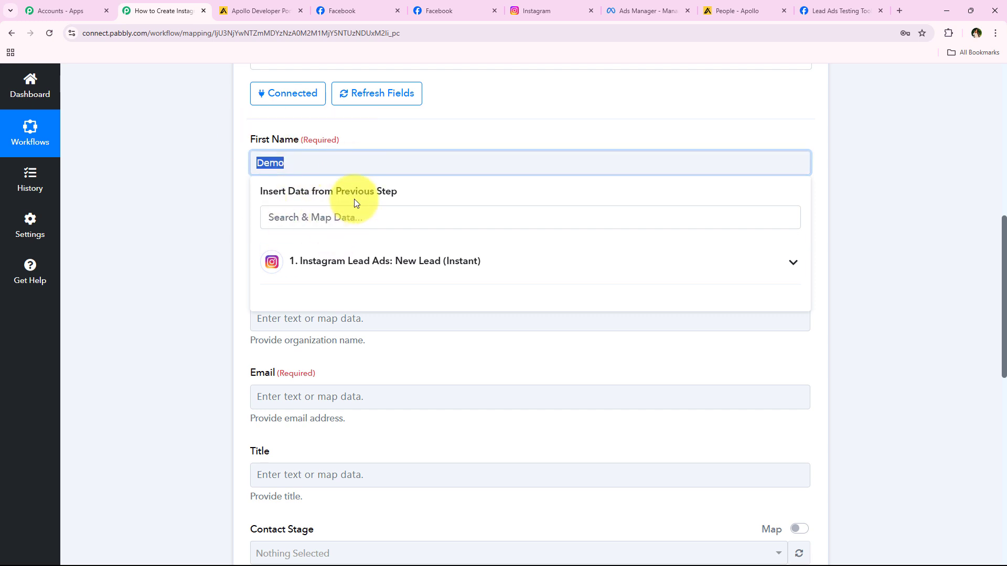
pyautogui.press('BackSpace')
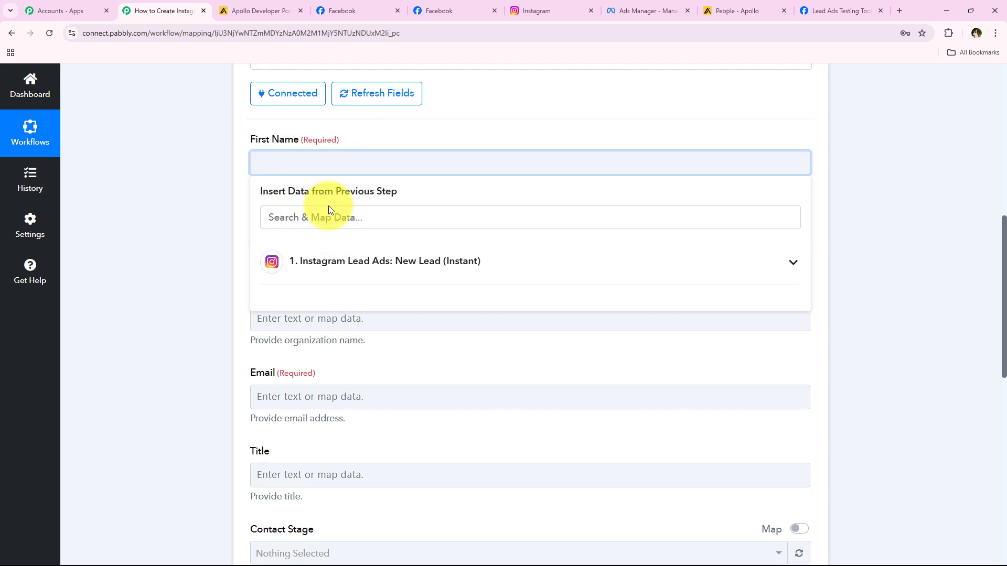
pyautogui.click(332, 219)
pyautogui.write('first')
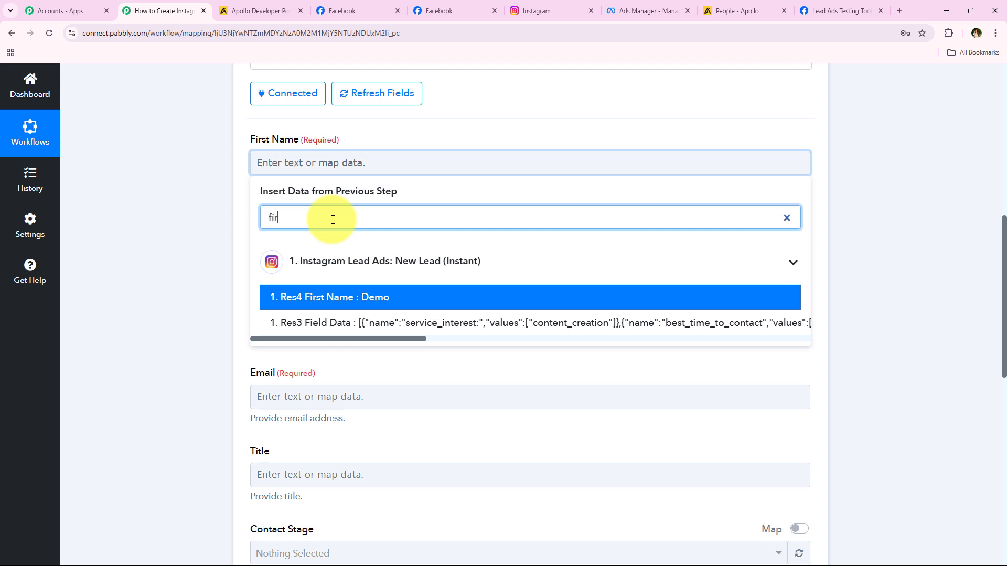
pyautogui.click(590, 309)
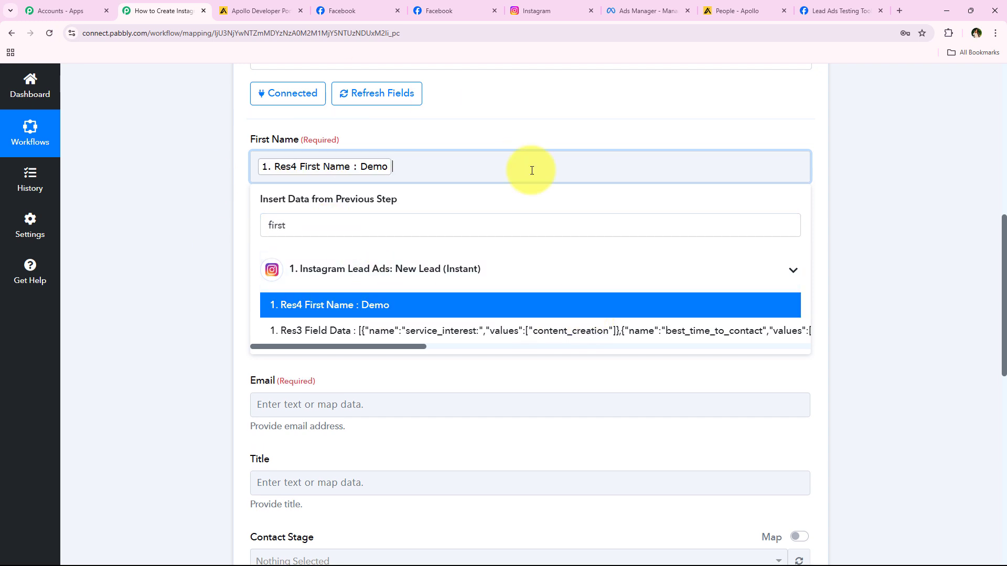
pyautogui.click(151, 247)
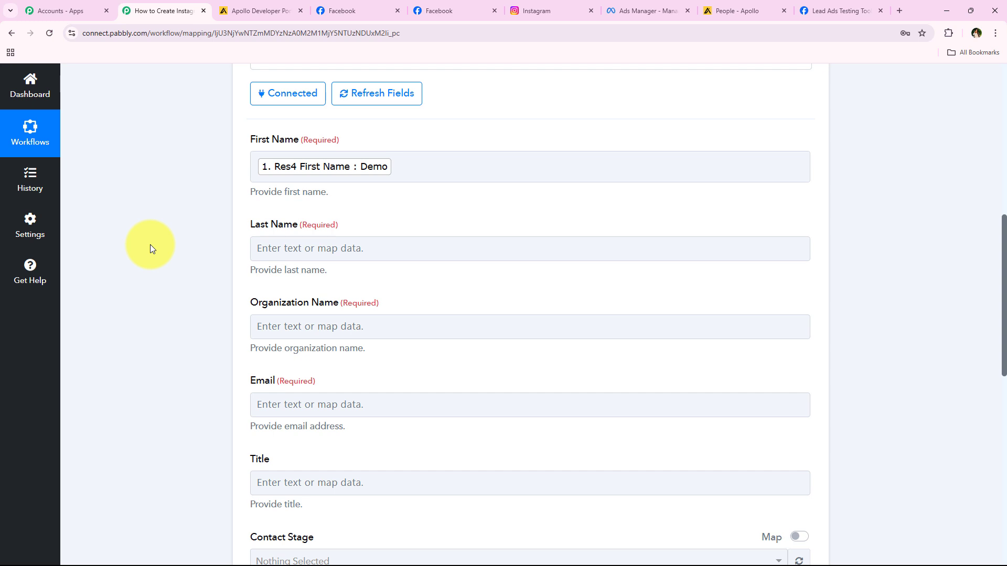
pyautogui.middleClick(188, 228)
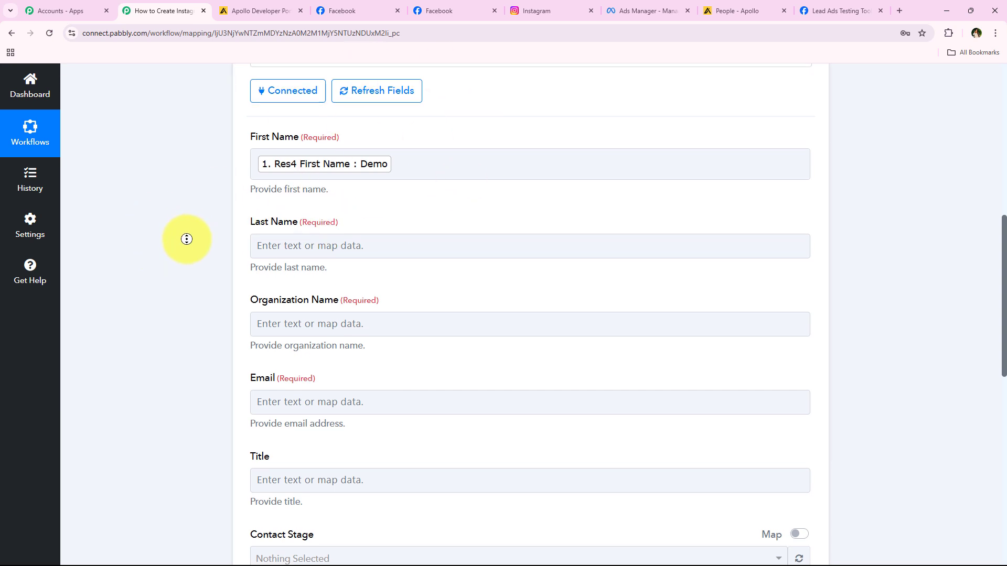
pyautogui.middleClick(187, 237)
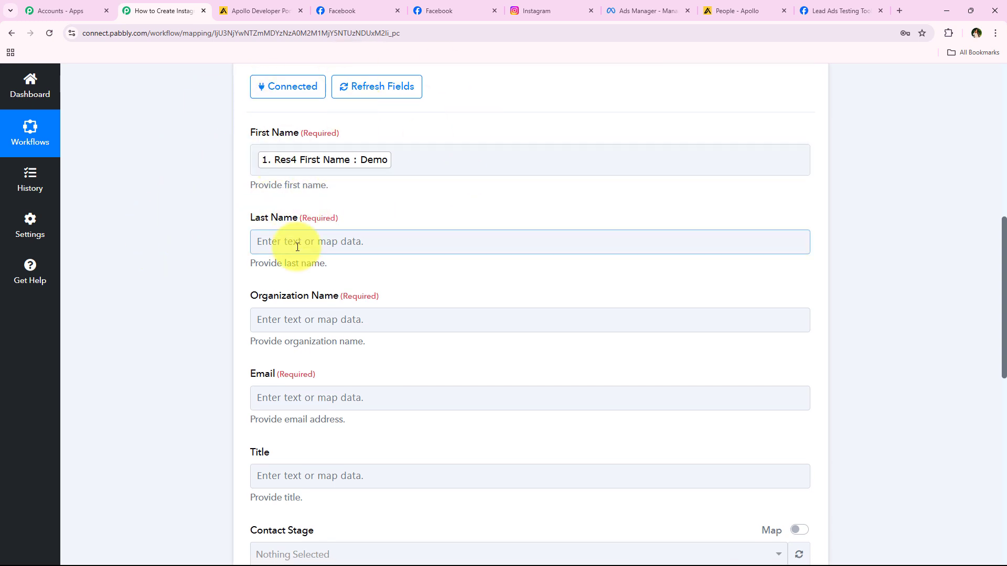
# Map the lead's Last Name and Company Name into Last Name and Organization Name.
pyautogui.click(259, 239)
pyautogui.click(314, 290)
pyautogui.write('last')
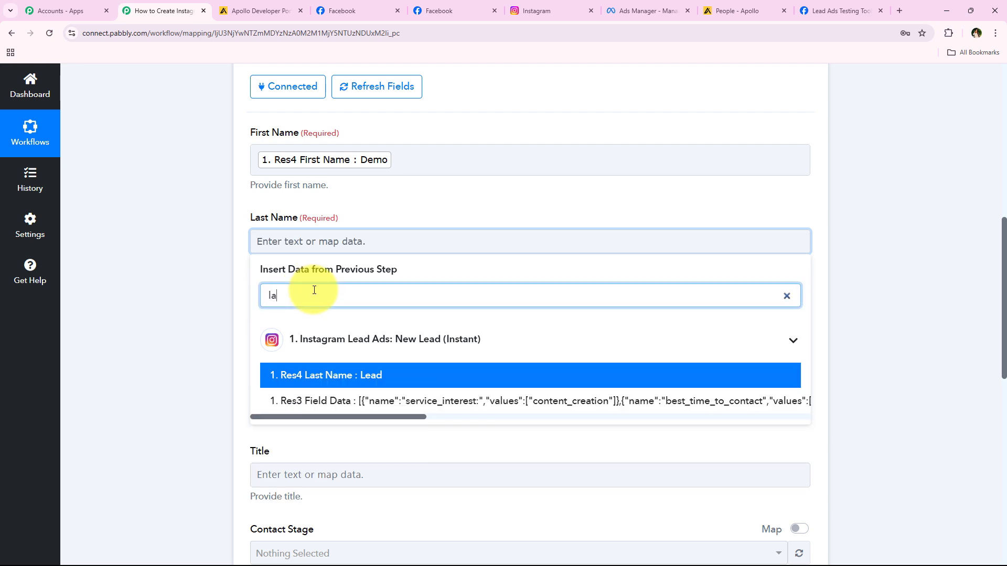
pyautogui.click(417, 387)
pyautogui.click(142, 245)
pyautogui.scroll(-2, 143, 244)
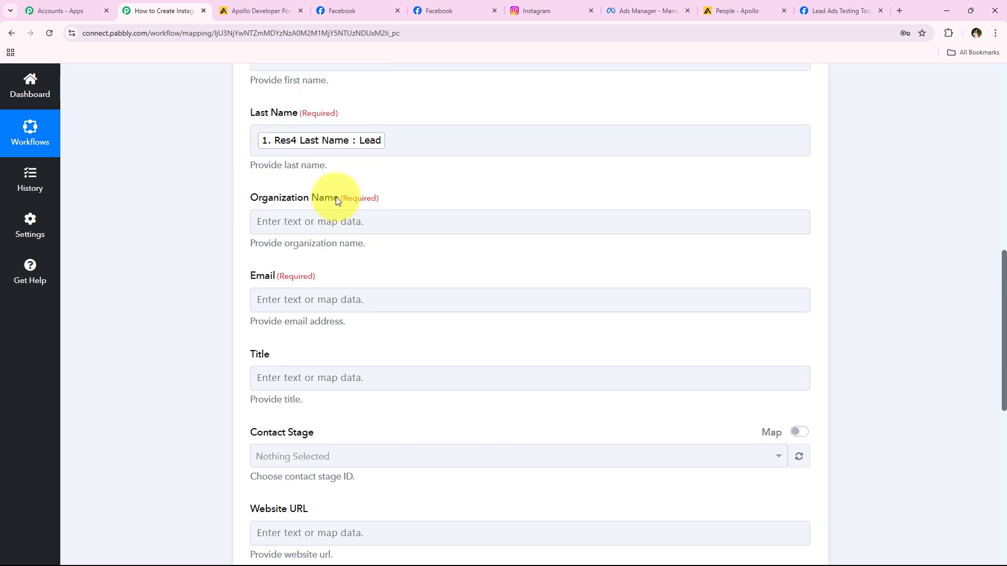
pyautogui.click(283, 217)
pyautogui.click(315, 274)
pyautogui.write('c')
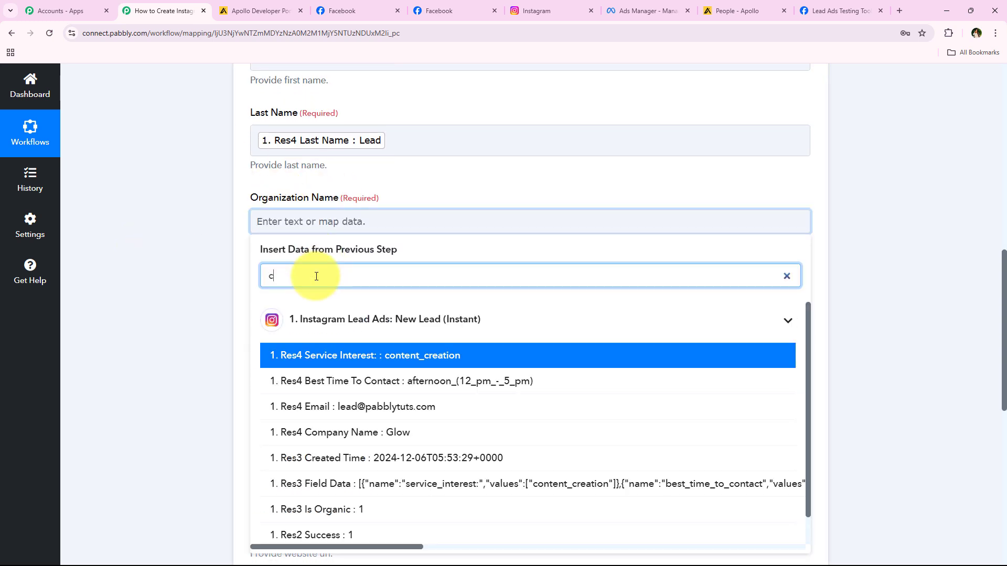
pyautogui.write('om')
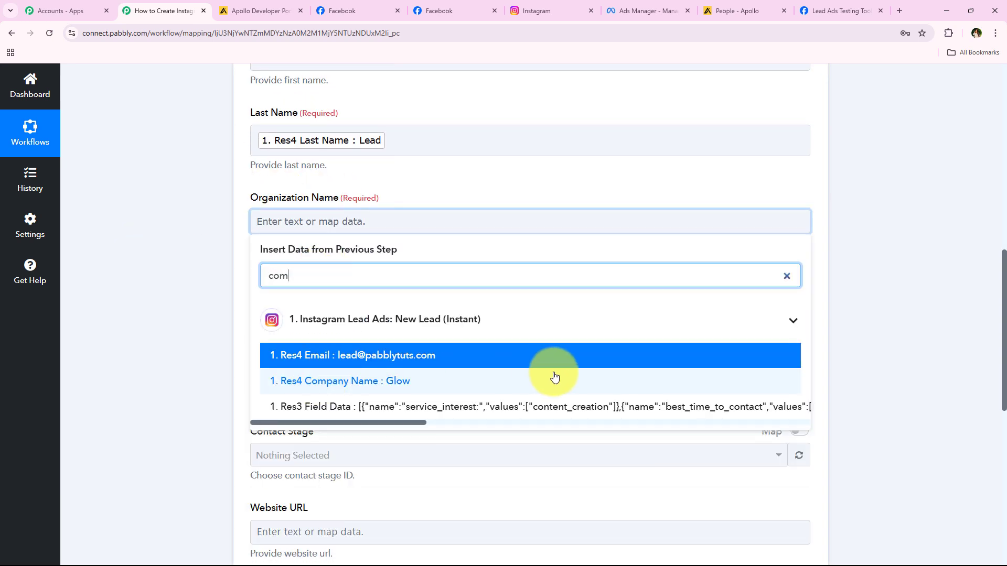
pyautogui.click(554, 378)
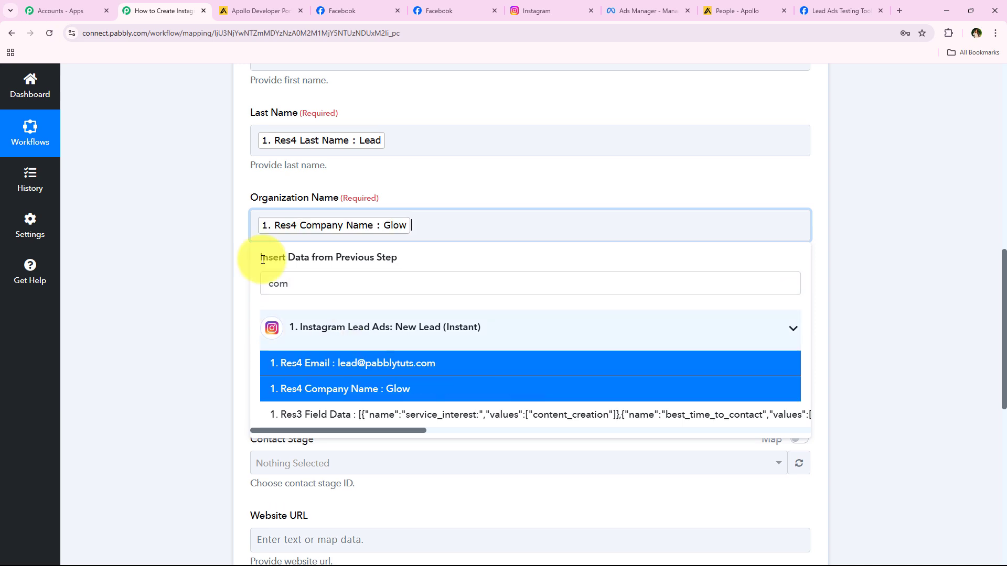
pyautogui.click(240, 251)
# Map the lead's Email into Email, leaving Contact Stage unset.
pyautogui.click(331, 313)
pyautogui.click(333, 362)
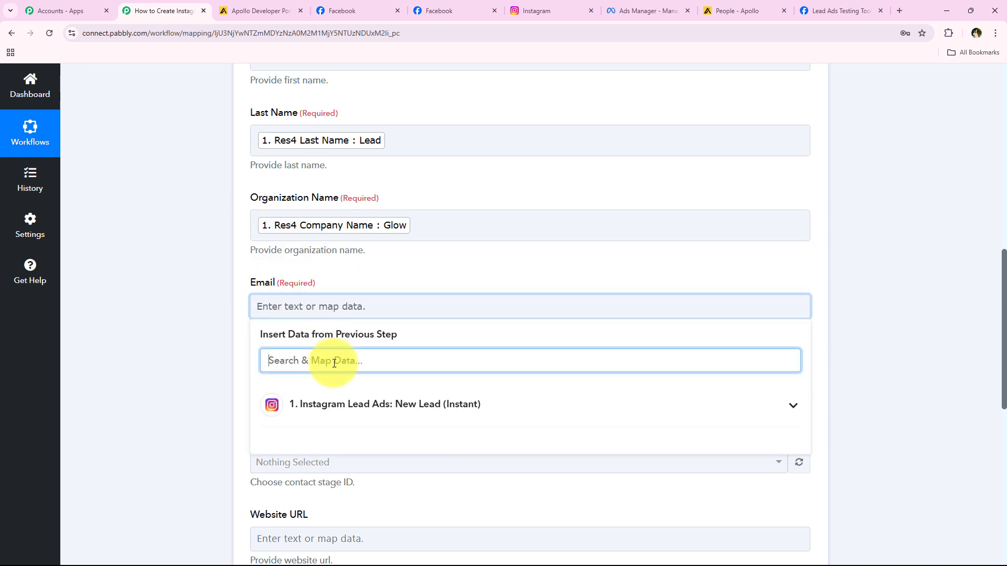
pyautogui.write('em')
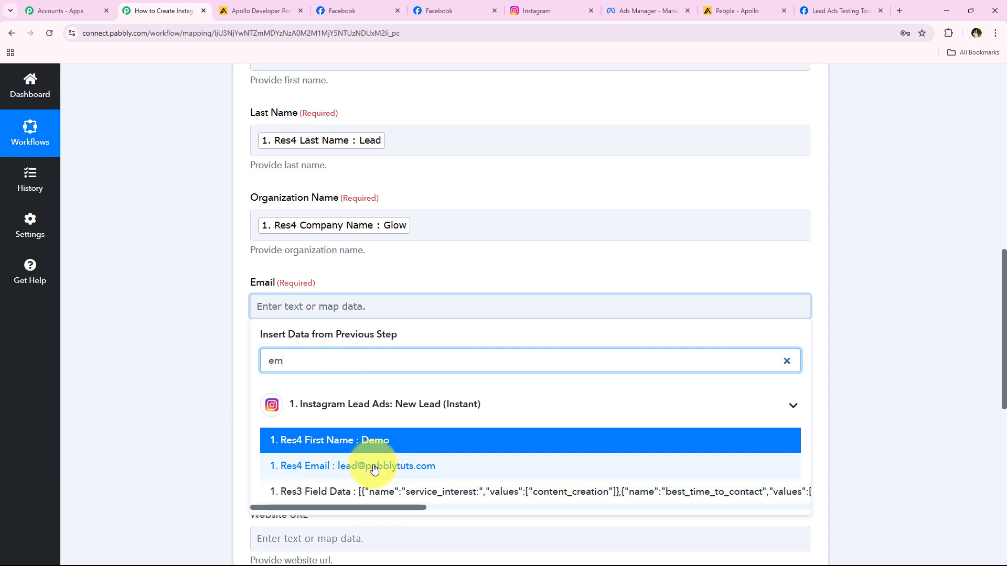
pyautogui.click(466, 472)
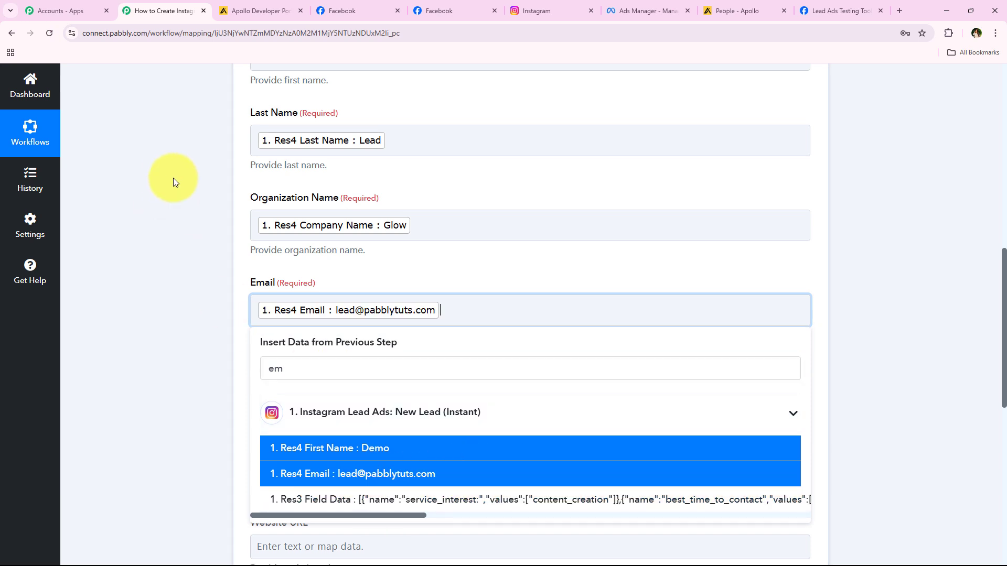
pyautogui.scroll(-1, 181, 357)
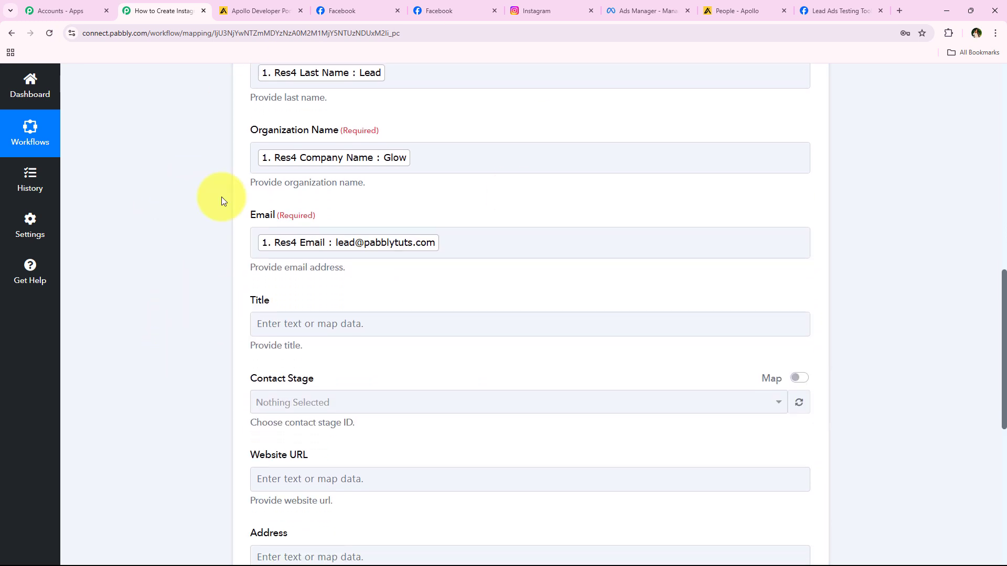
pyautogui.scroll(-3, 184, 338)
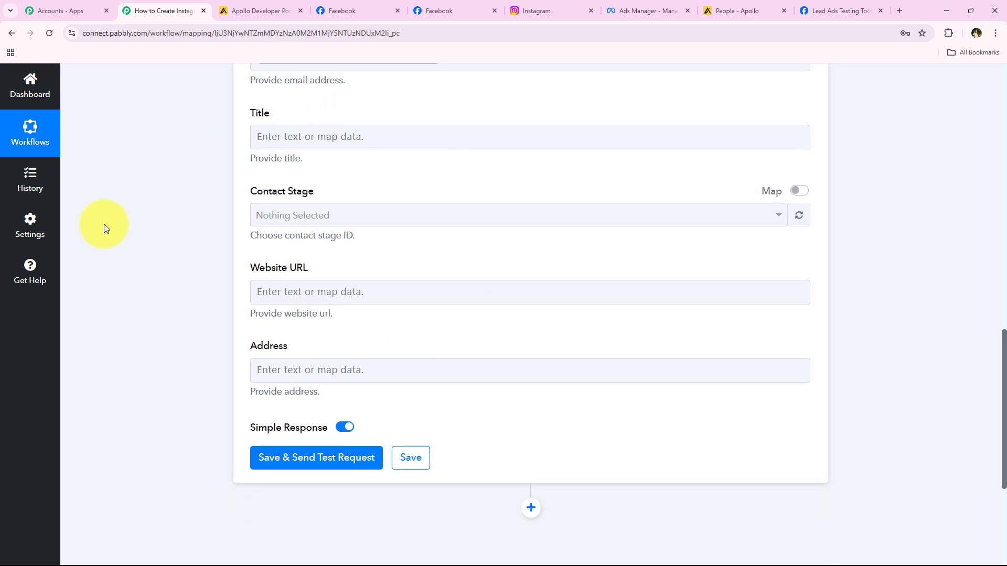
pyautogui.click(348, 212)
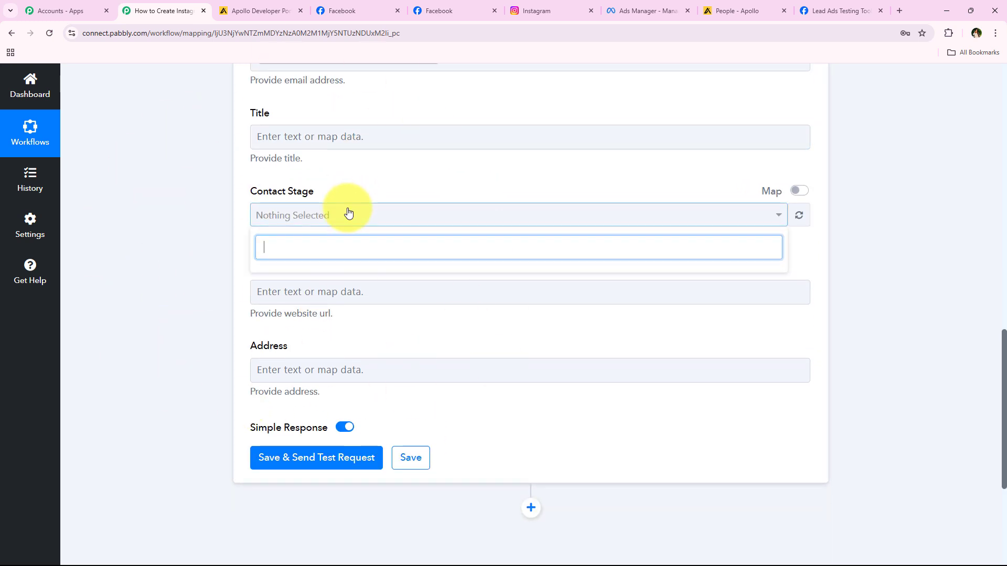
pyautogui.click(351, 212)
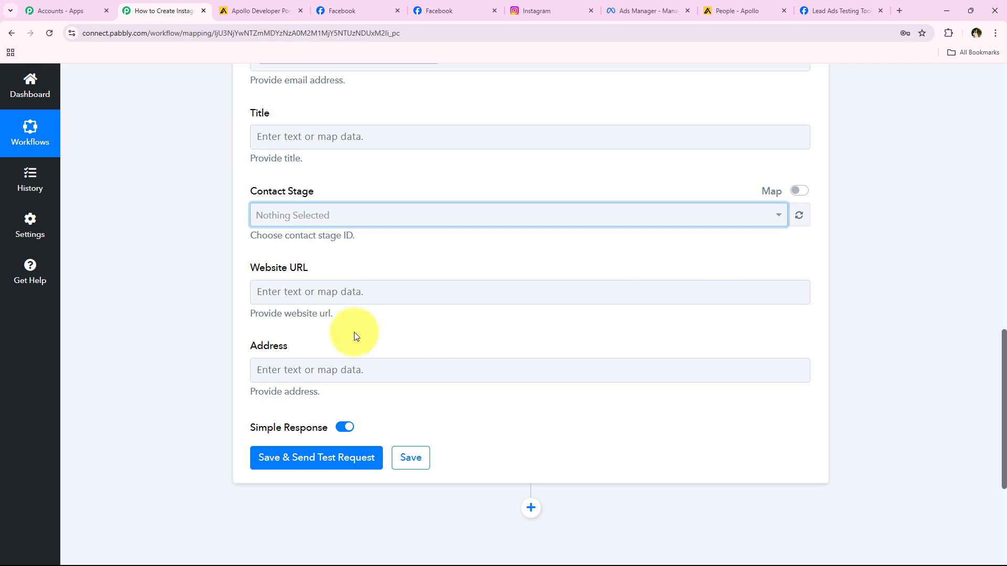
pyautogui.middleClick(180, 269)
pyautogui.scroll(4, 180, 269)
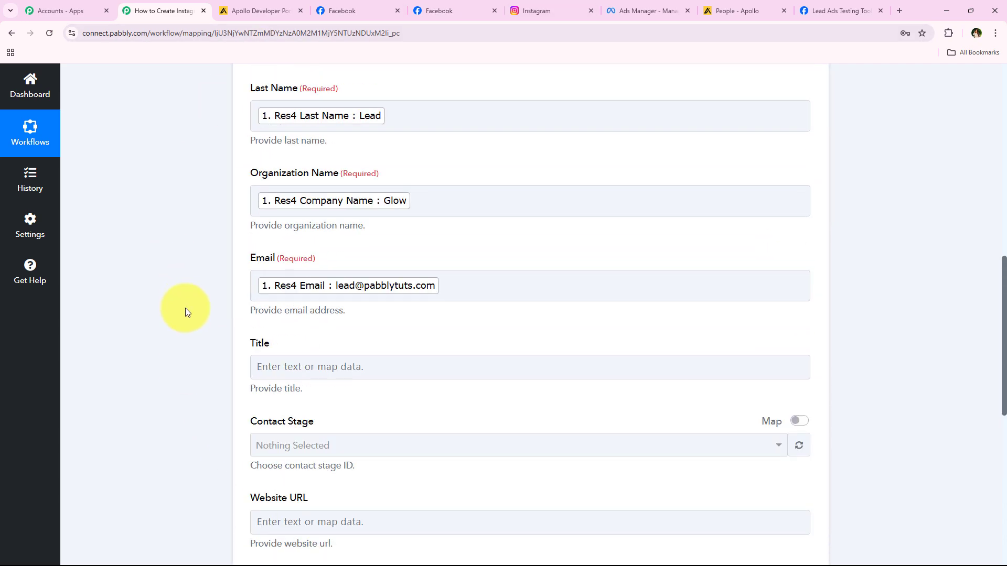
pyautogui.scroll(-9, 194, 403)
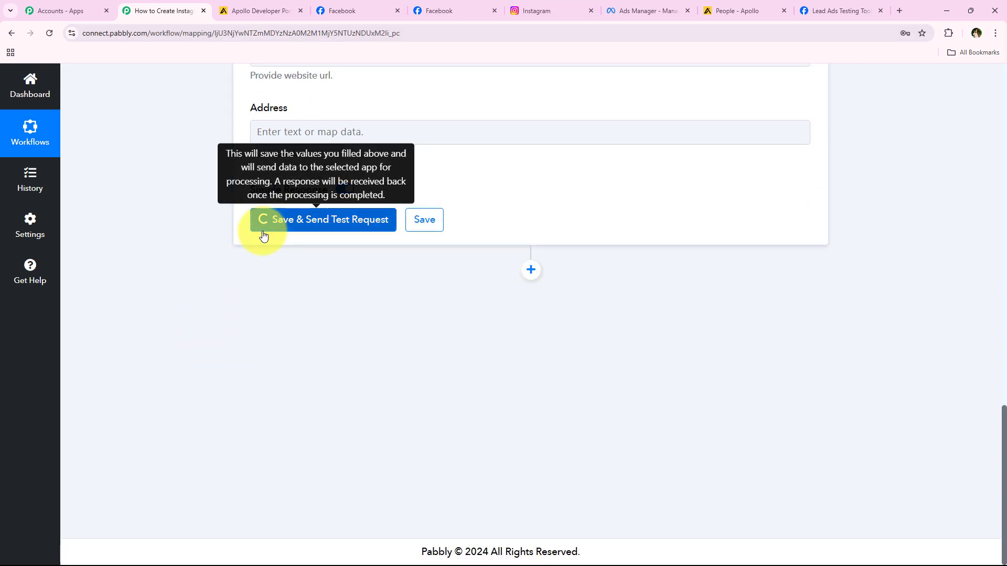
# Save the Apollo step and send a test request, confirming contact Demo Lead was created.
pyautogui.click(262, 225)
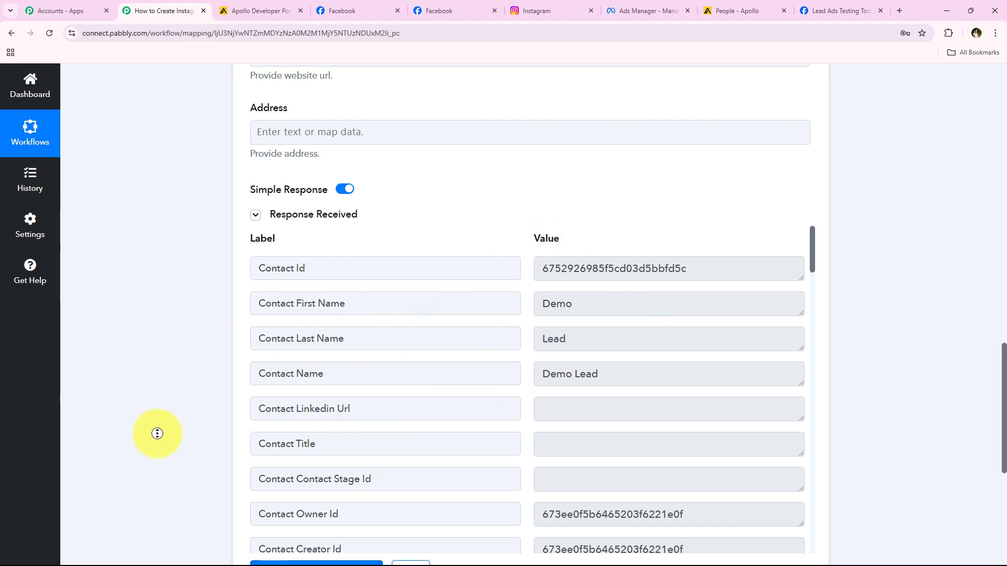
pyautogui.scroll(12, 157, 433)
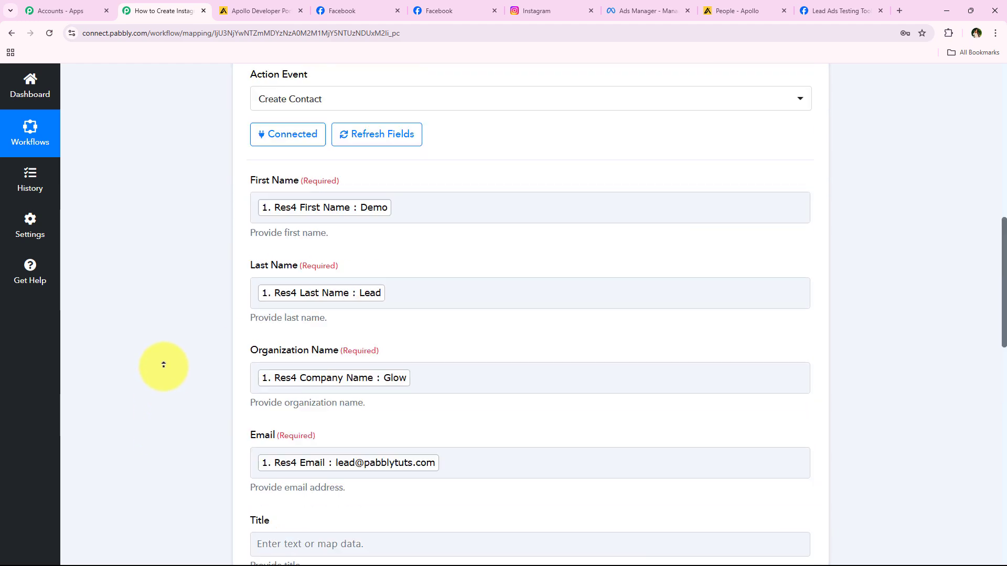
pyautogui.scroll(8, 163, 365)
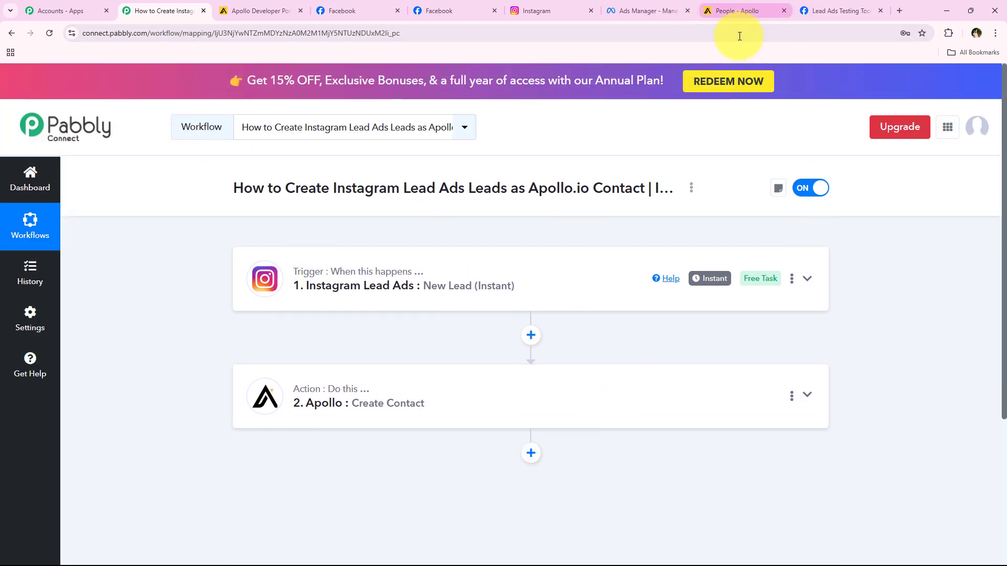
# Reload Apollo's People list to confirm Demo Lead is saved, then return to Pabbly.
pyautogui.click(739, 10)
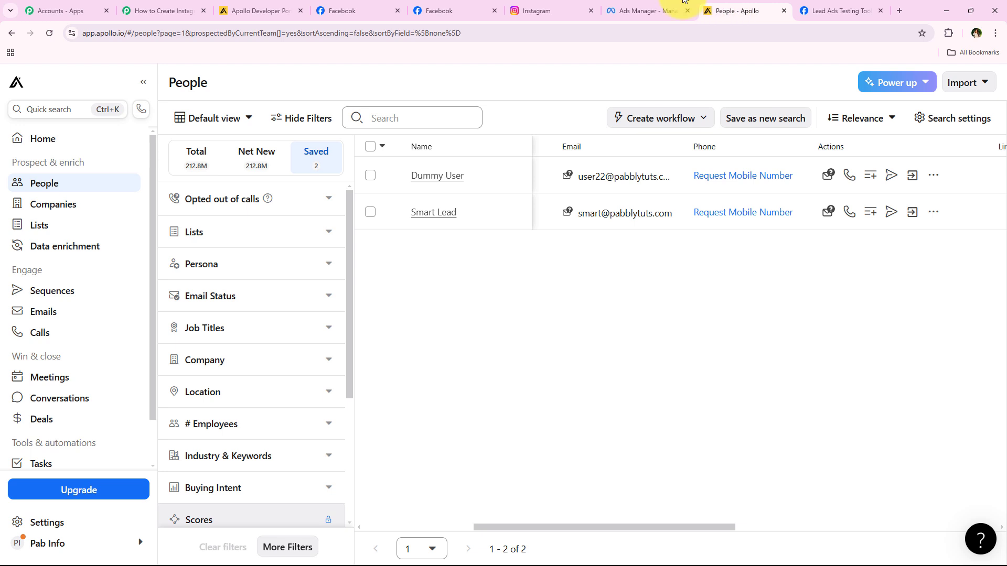
pyautogui.click(50, 33)
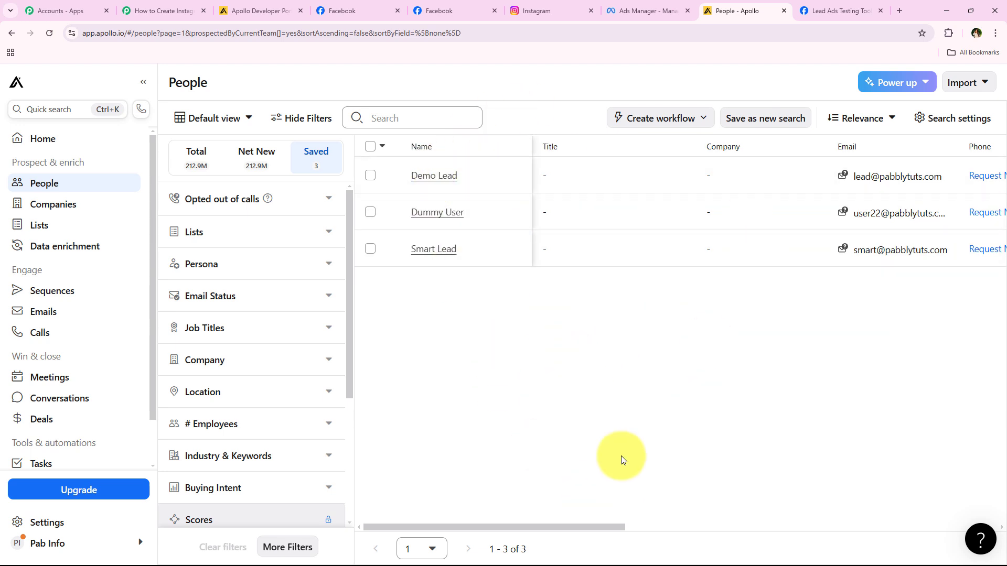
pyautogui.moveTo(607, 527); pyautogui.dragTo(675, 528)
pyautogui.moveTo(736, 167)
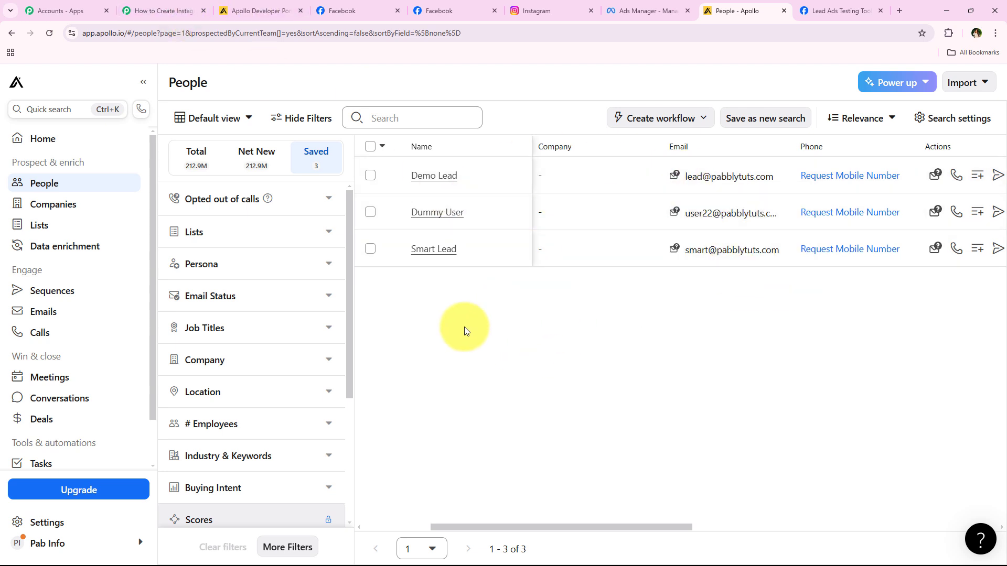
pyautogui.click(154, 10)
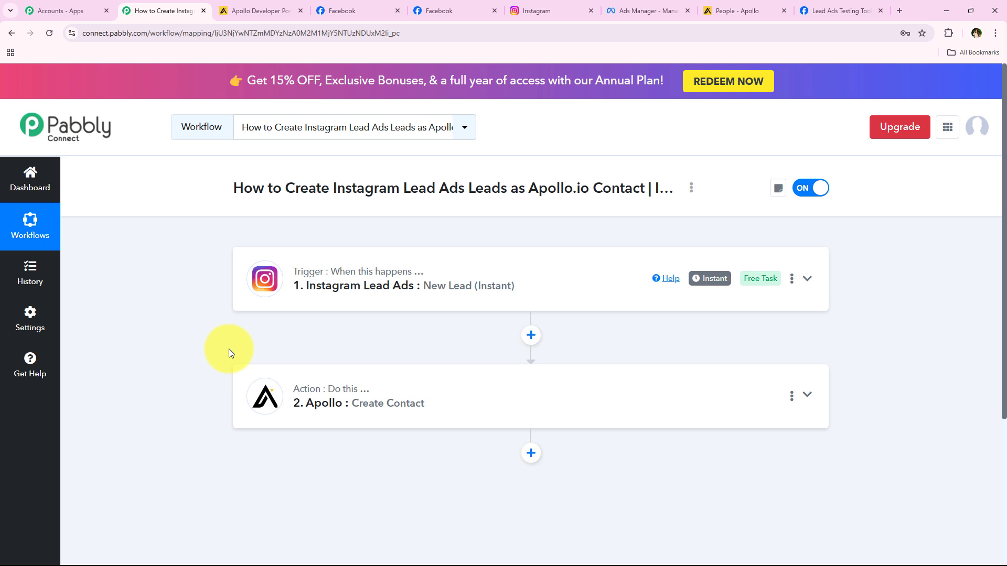
# In the Lead Ads Testing Tool, delete the previously sent test lead and reload the page.
pyautogui.click(810, 10)
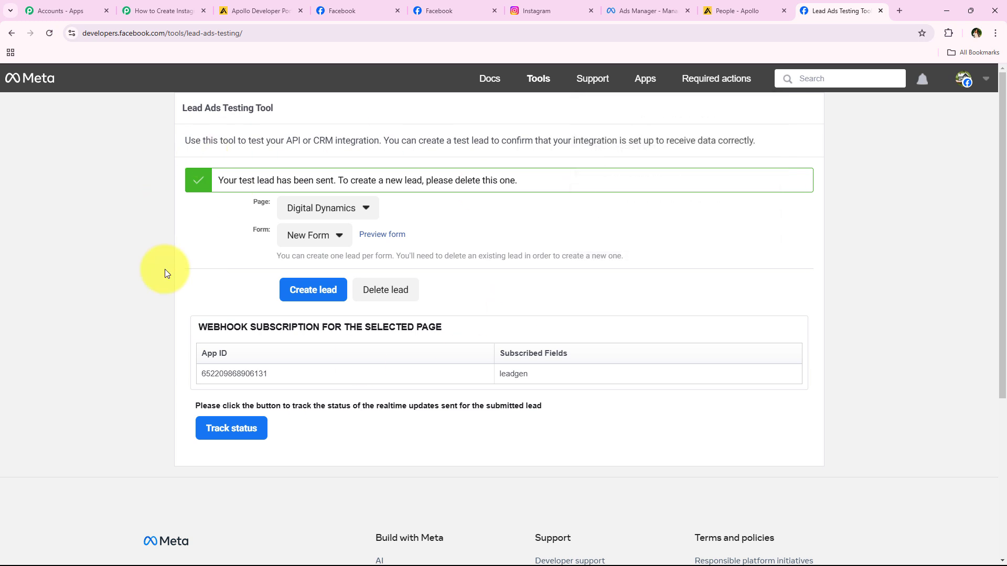
pyautogui.click(395, 299)
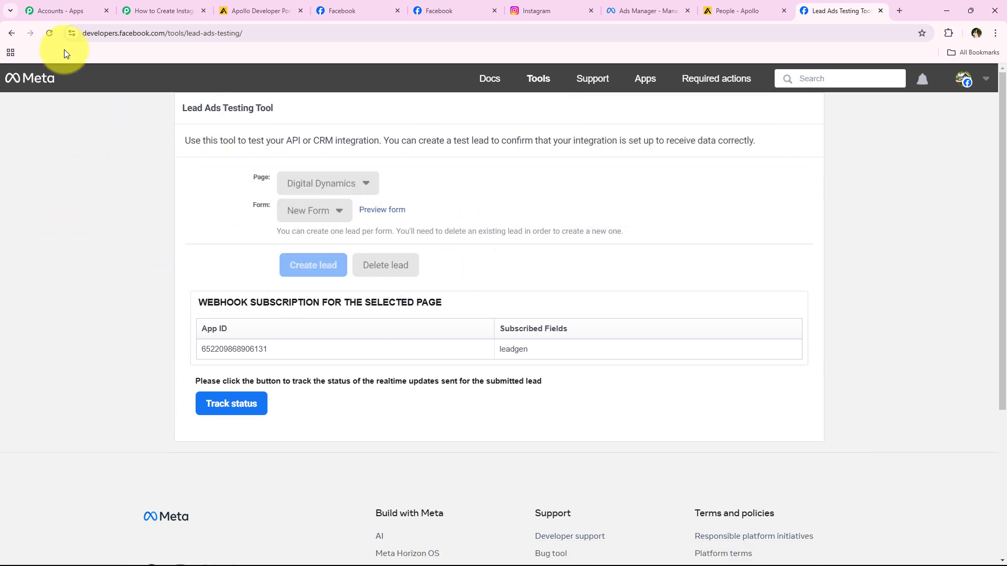
pyautogui.click(50, 32)
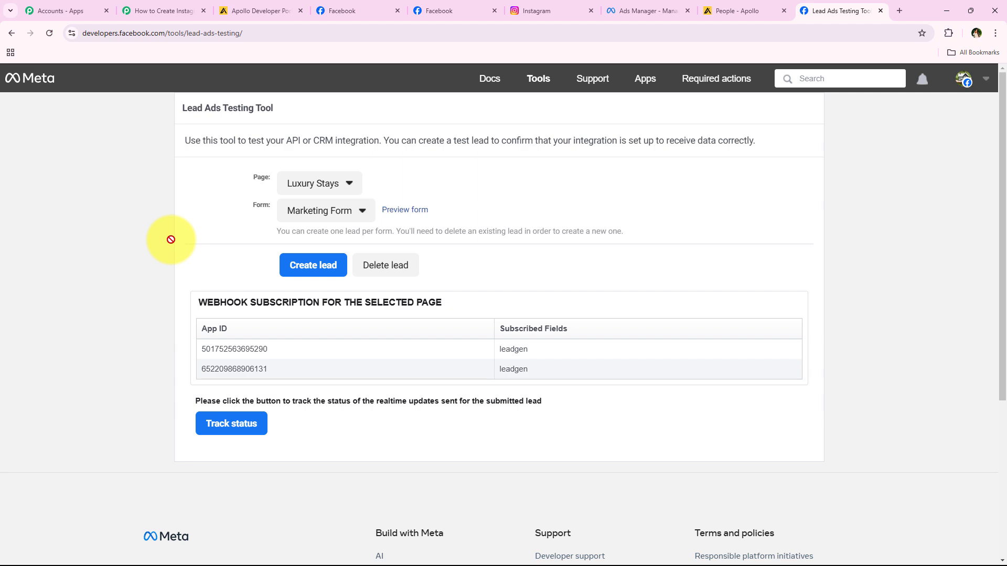
# Select the Digital Dynamics page with New Form and preview that form.
pyautogui.click(353, 189)
pyautogui.scroll(-1, 236, 313)
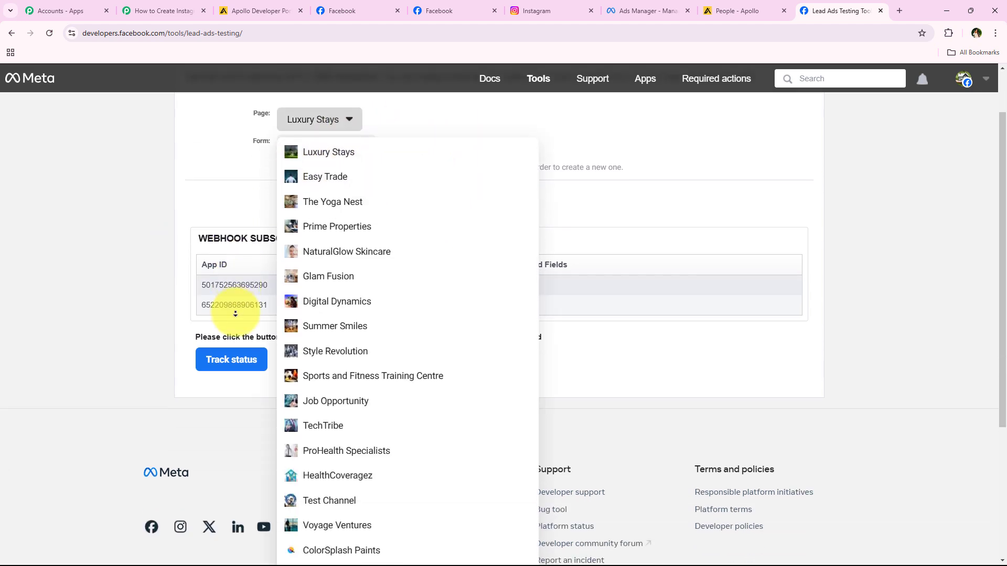
pyautogui.scroll(-3, 236, 313)
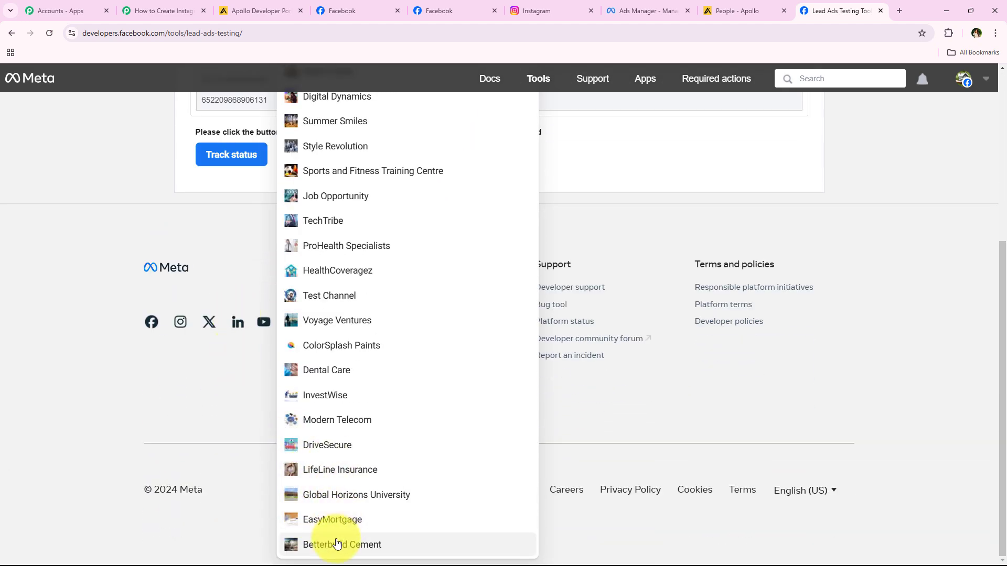
pyautogui.scroll(4, 203, 418)
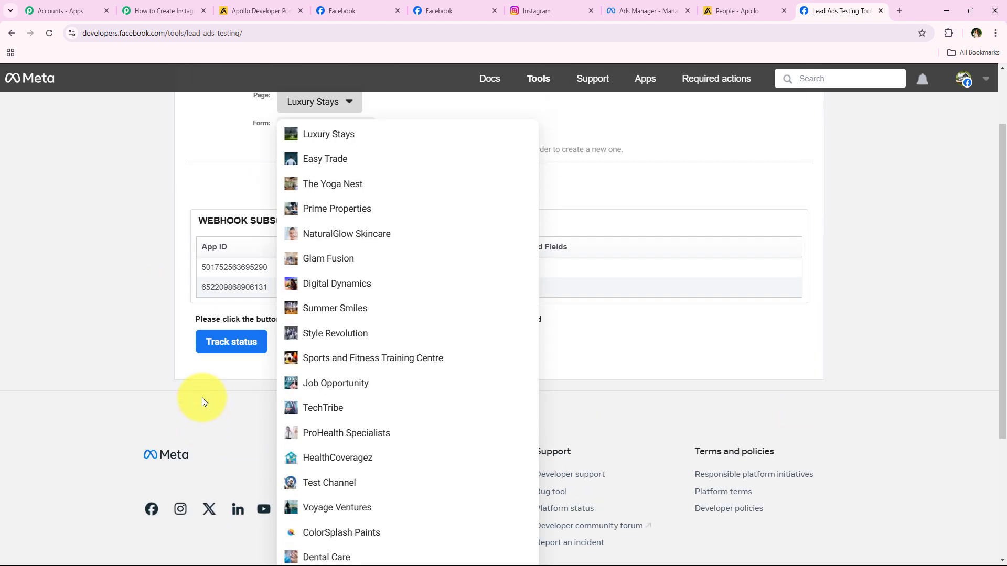
pyautogui.click(317, 285)
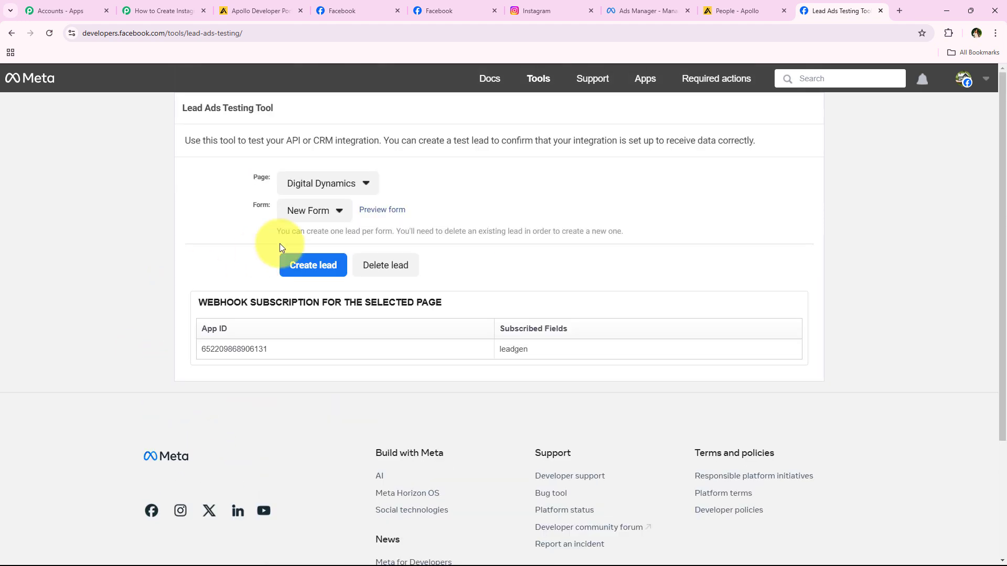
pyautogui.click(295, 213)
pyautogui.click(292, 231)
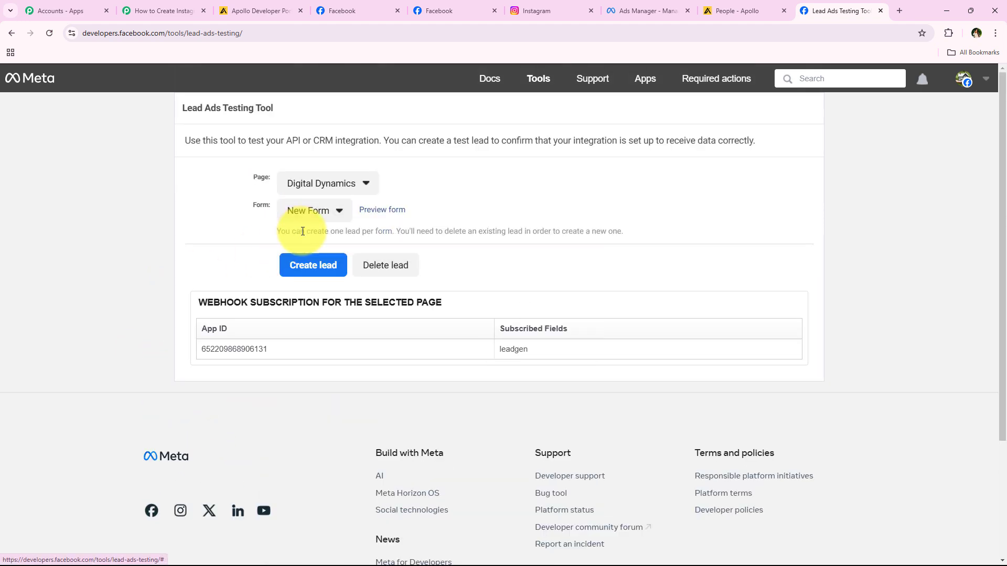
pyautogui.click(403, 211)
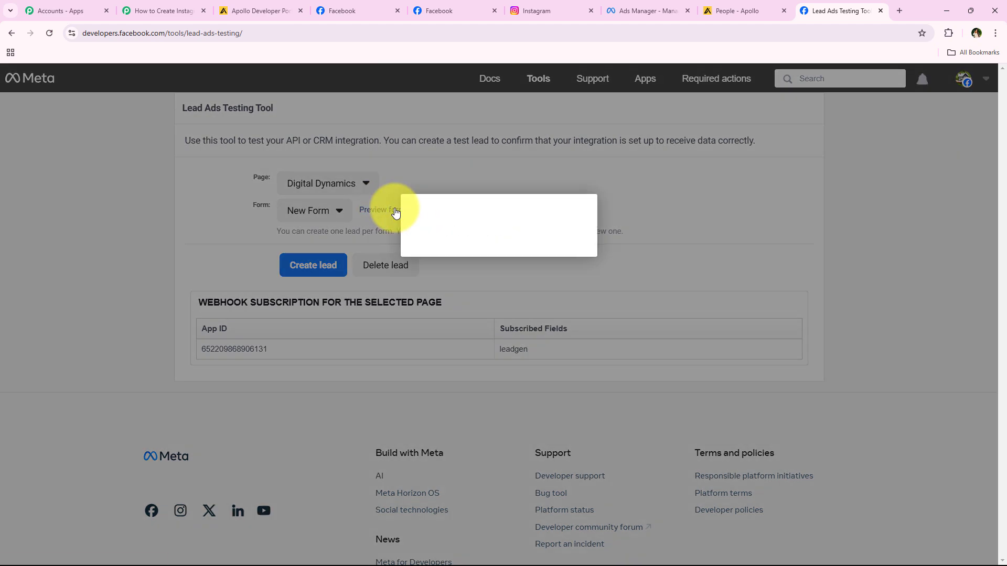
# Choose Branding and Design as service interest and Evening (5 PM - 9 PM) as contact time.
pyautogui.scroll(-2, 407, 404)
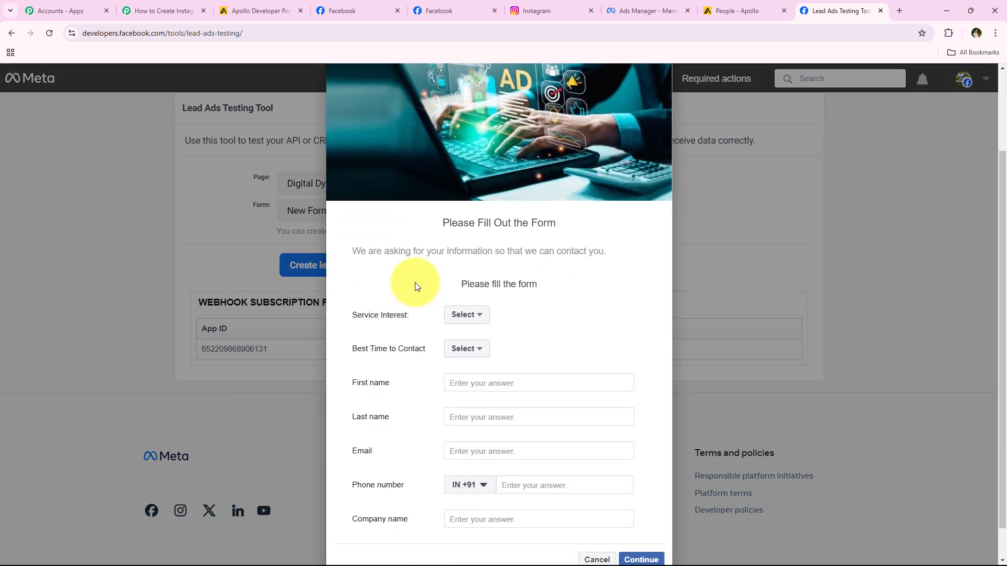
pyautogui.click(486, 316)
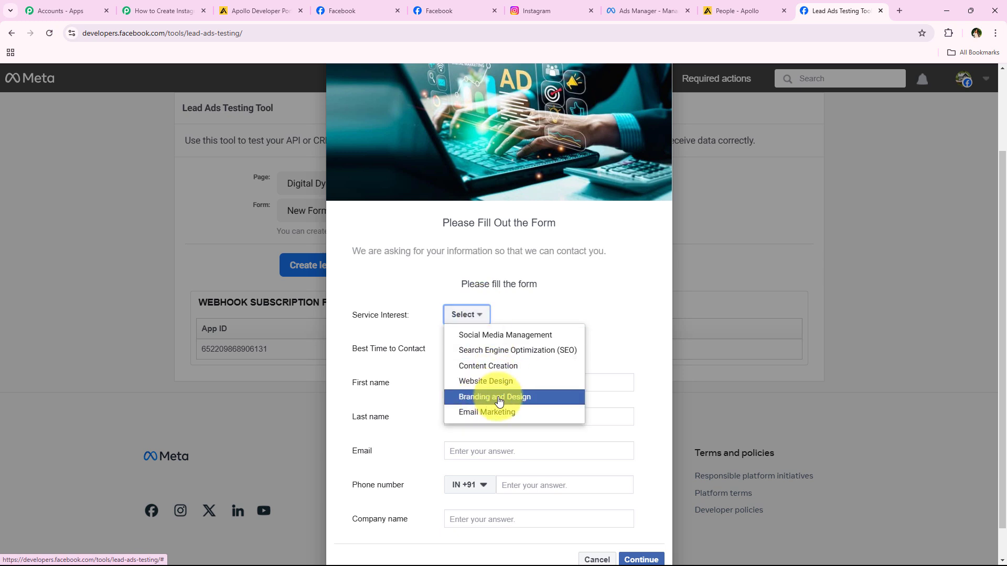
pyautogui.click(493, 397)
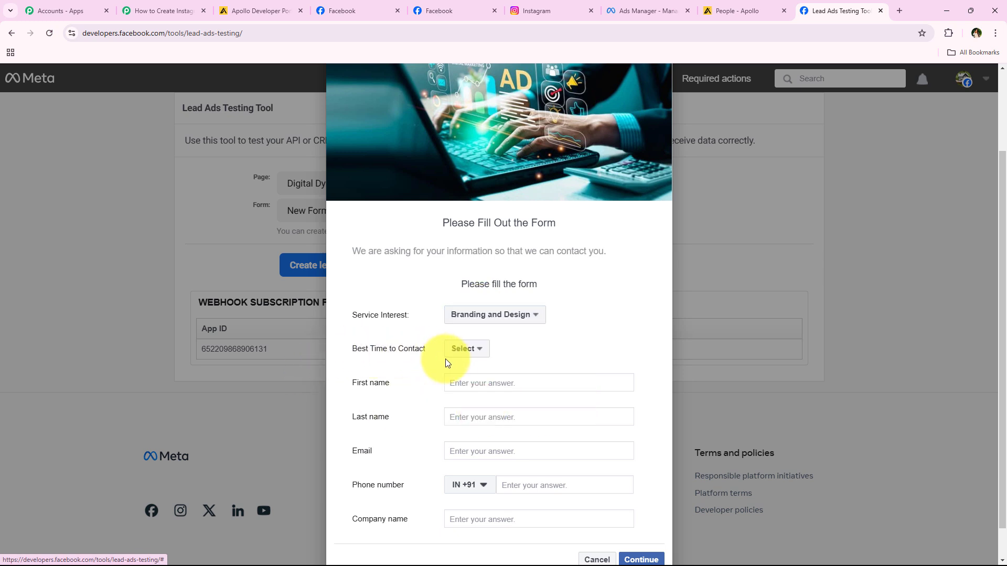
pyautogui.click(475, 361)
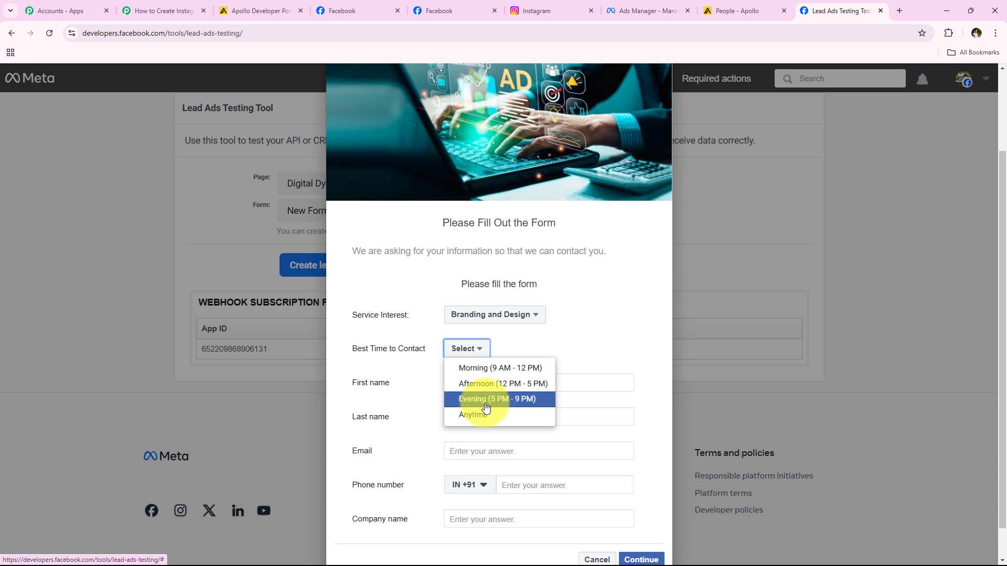
pyautogui.click(487, 400)
# Enter a sample first name, e-mail, phone number and the company 'Pabbly Con' in the form.
pyautogui.click(486, 383)
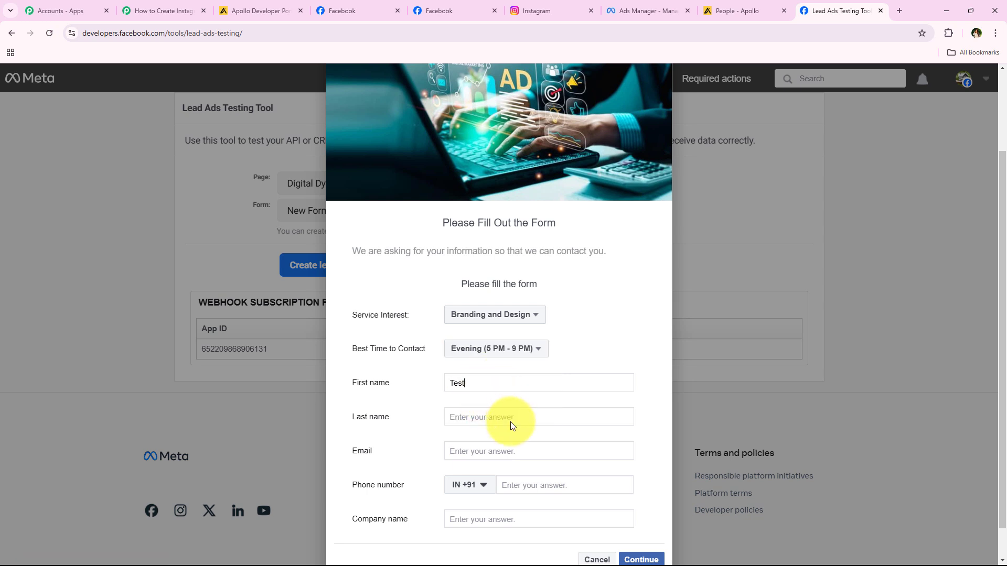
pyautogui.write('Lead')
pyautogui.click(511, 456)
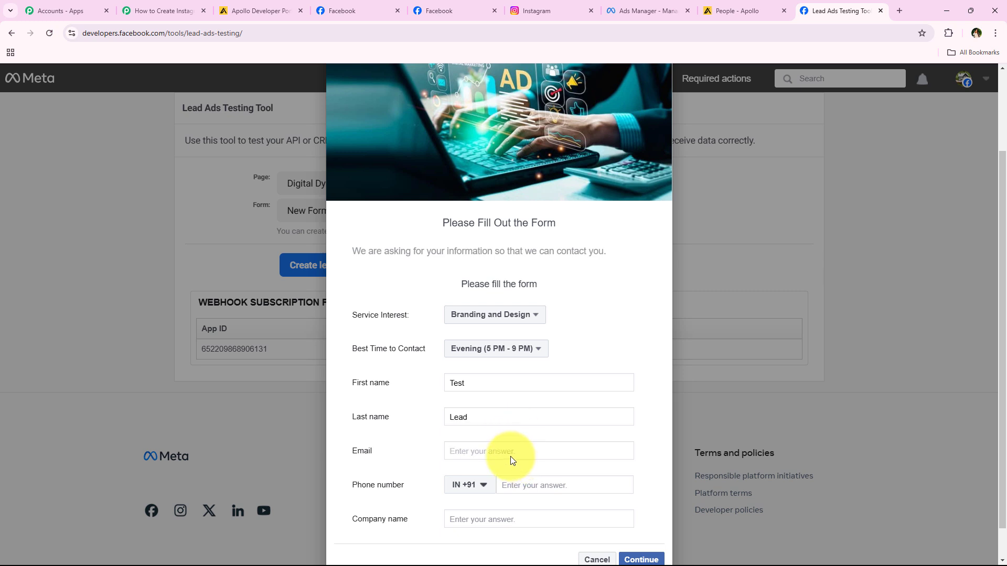
pyautogui.click(521, 483)
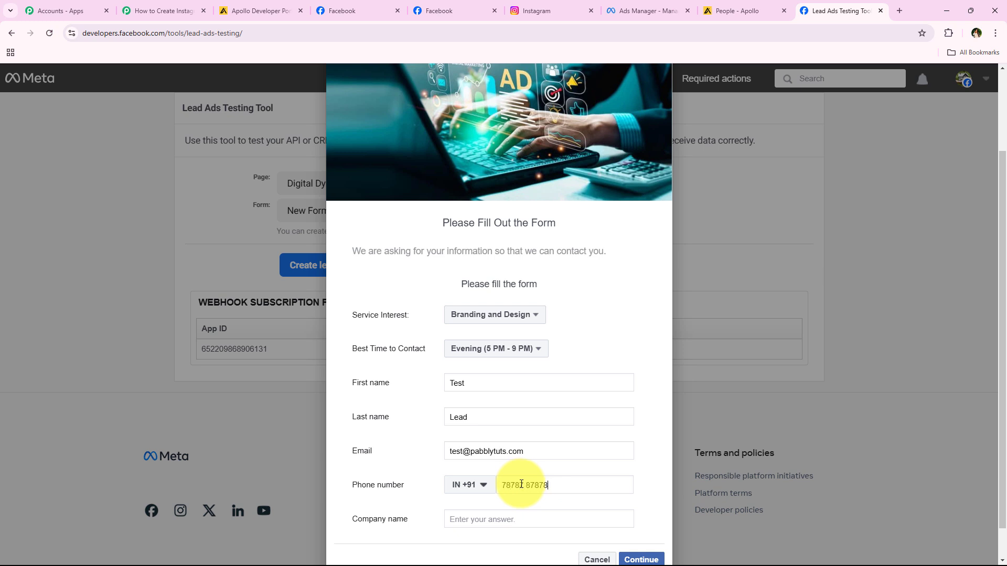
pyautogui.scroll(-1, 367, 458)
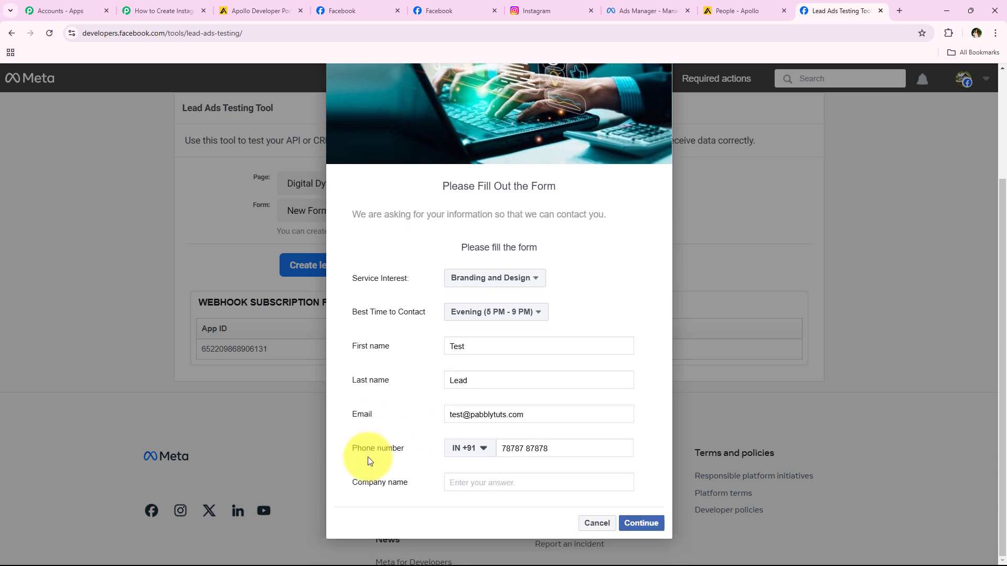
pyautogui.write('Pab')
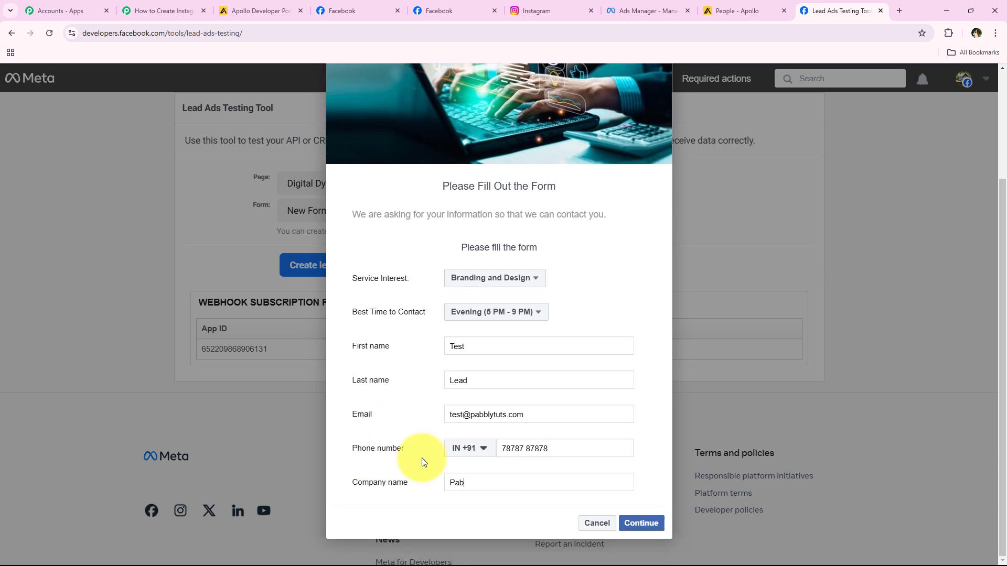
pyautogui.write('bly Con')
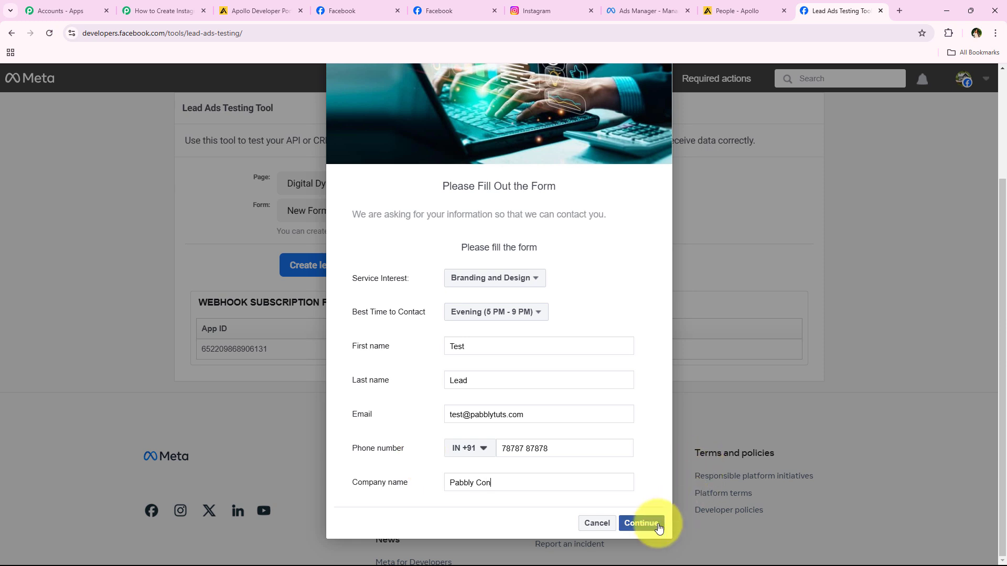
# Continue past the terms, submit the test lead and check the lead-sent confirmation.
pyautogui.click(642, 524)
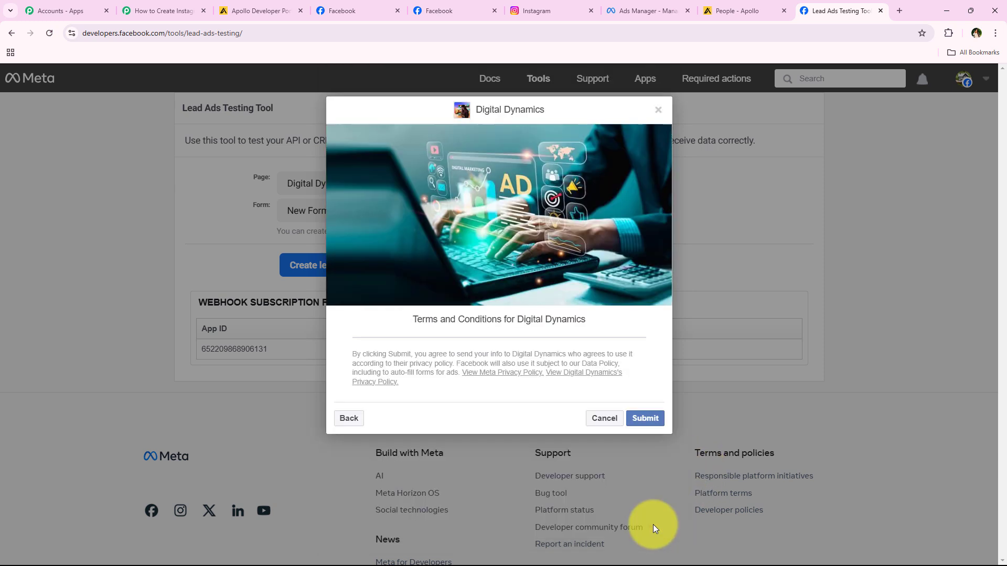
pyautogui.click(645, 419)
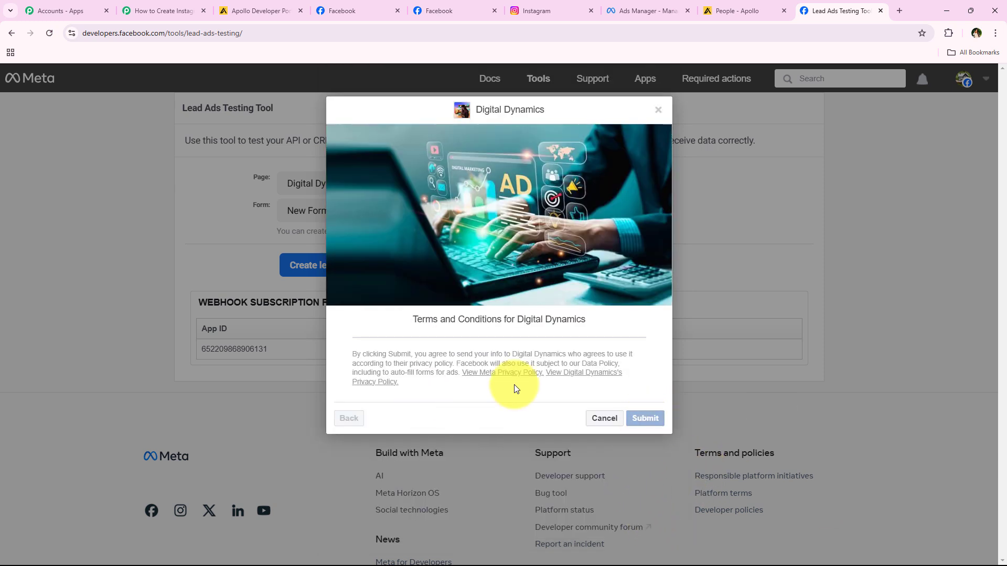
pyautogui.click(589, 426)
pyautogui.moveTo(216, 181); pyautogui.dragTo(336, 174)
pyautogui.click(190, 304)
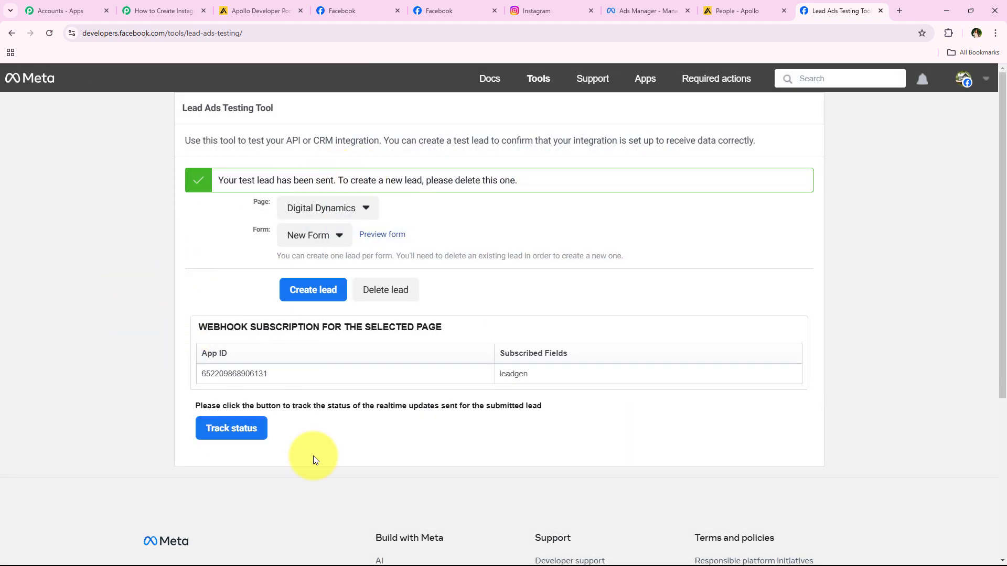
# Refresh the Apollo People list to look for the newly sent Digital Dynamics test lead.
pyautogui.moveTo(179, 122); pyautogui.dragTo(276, 115)
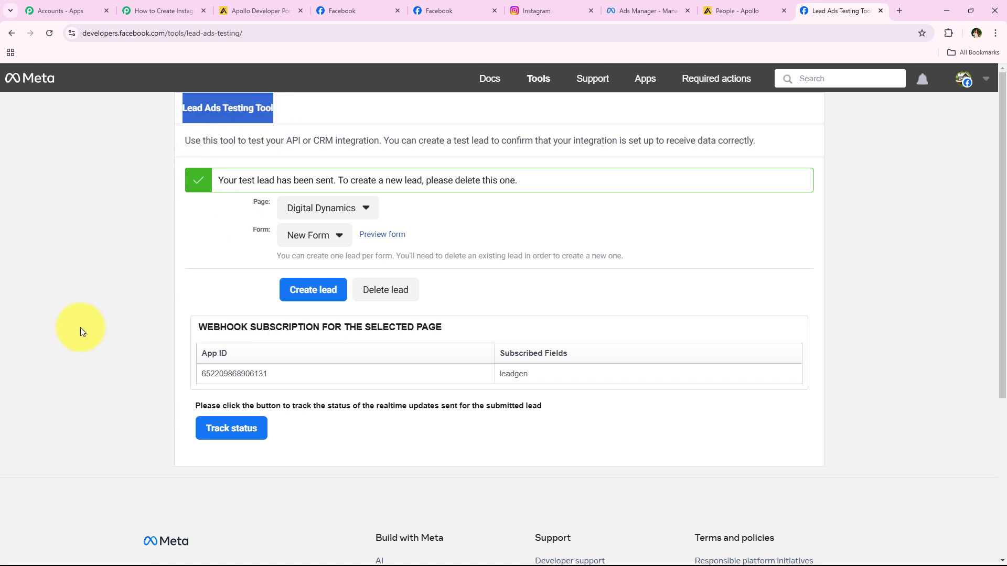
pyautogui.click(80, 331)
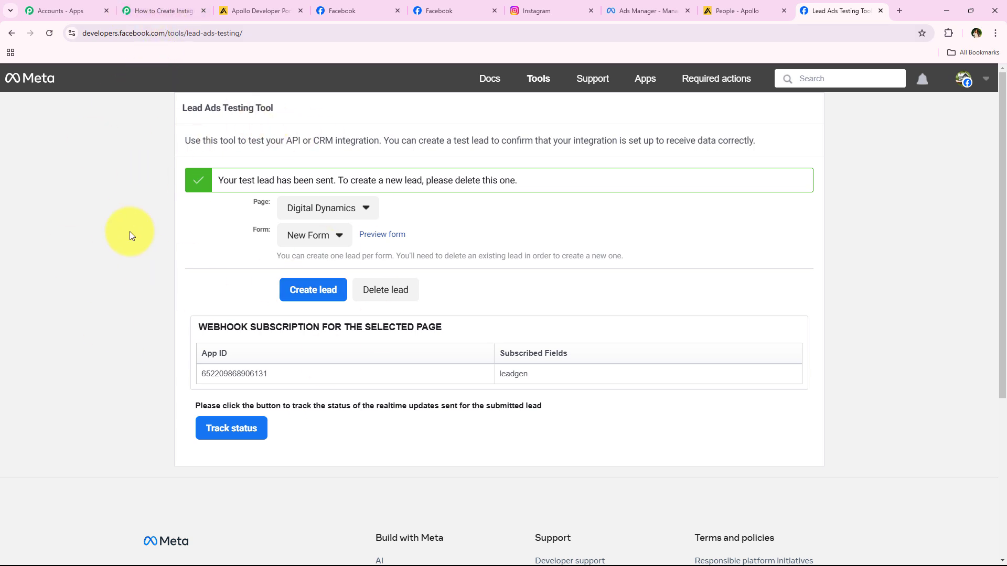
pyautogui.click(762, 12)
pyautogui.click(49, 33)
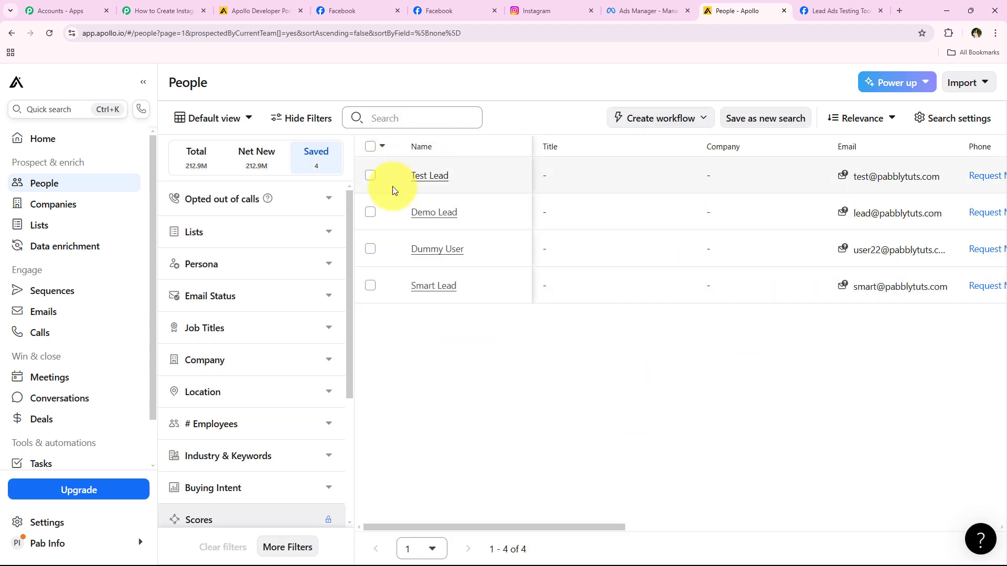
# Confirm Test Lead and its e-mail appear in Apollo's People table, then return to the Pabbly workflow.
pyautogui.moveTo(610, 531); pyautogui.dragTo(719, 529)
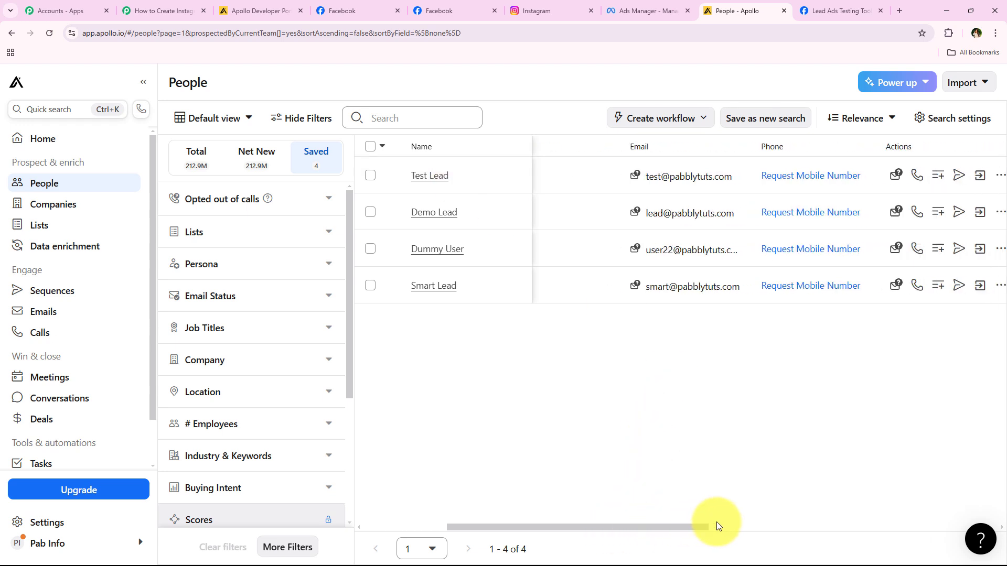
pyautogui.moveTo(586, 177)
pyautogui.click(155, 10)
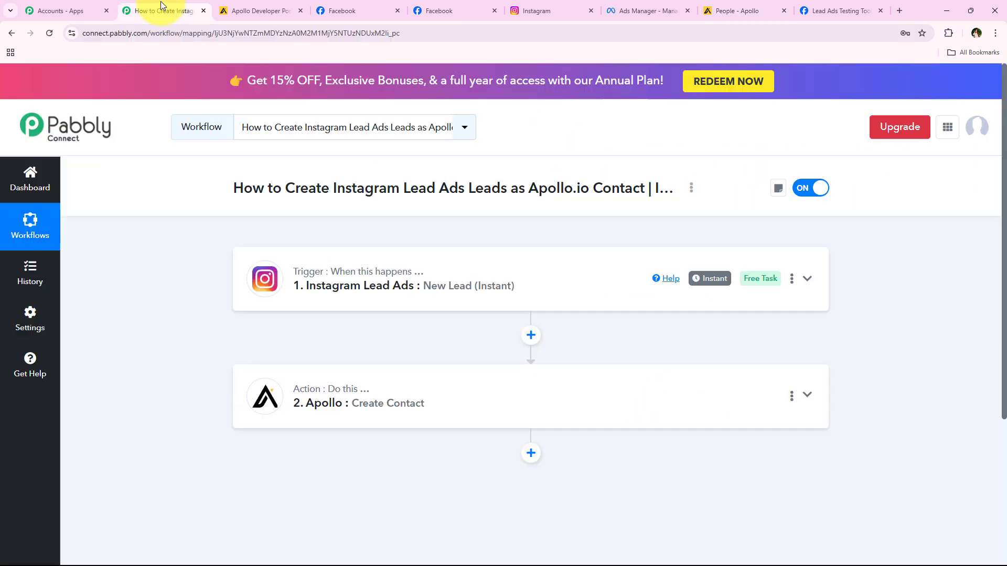